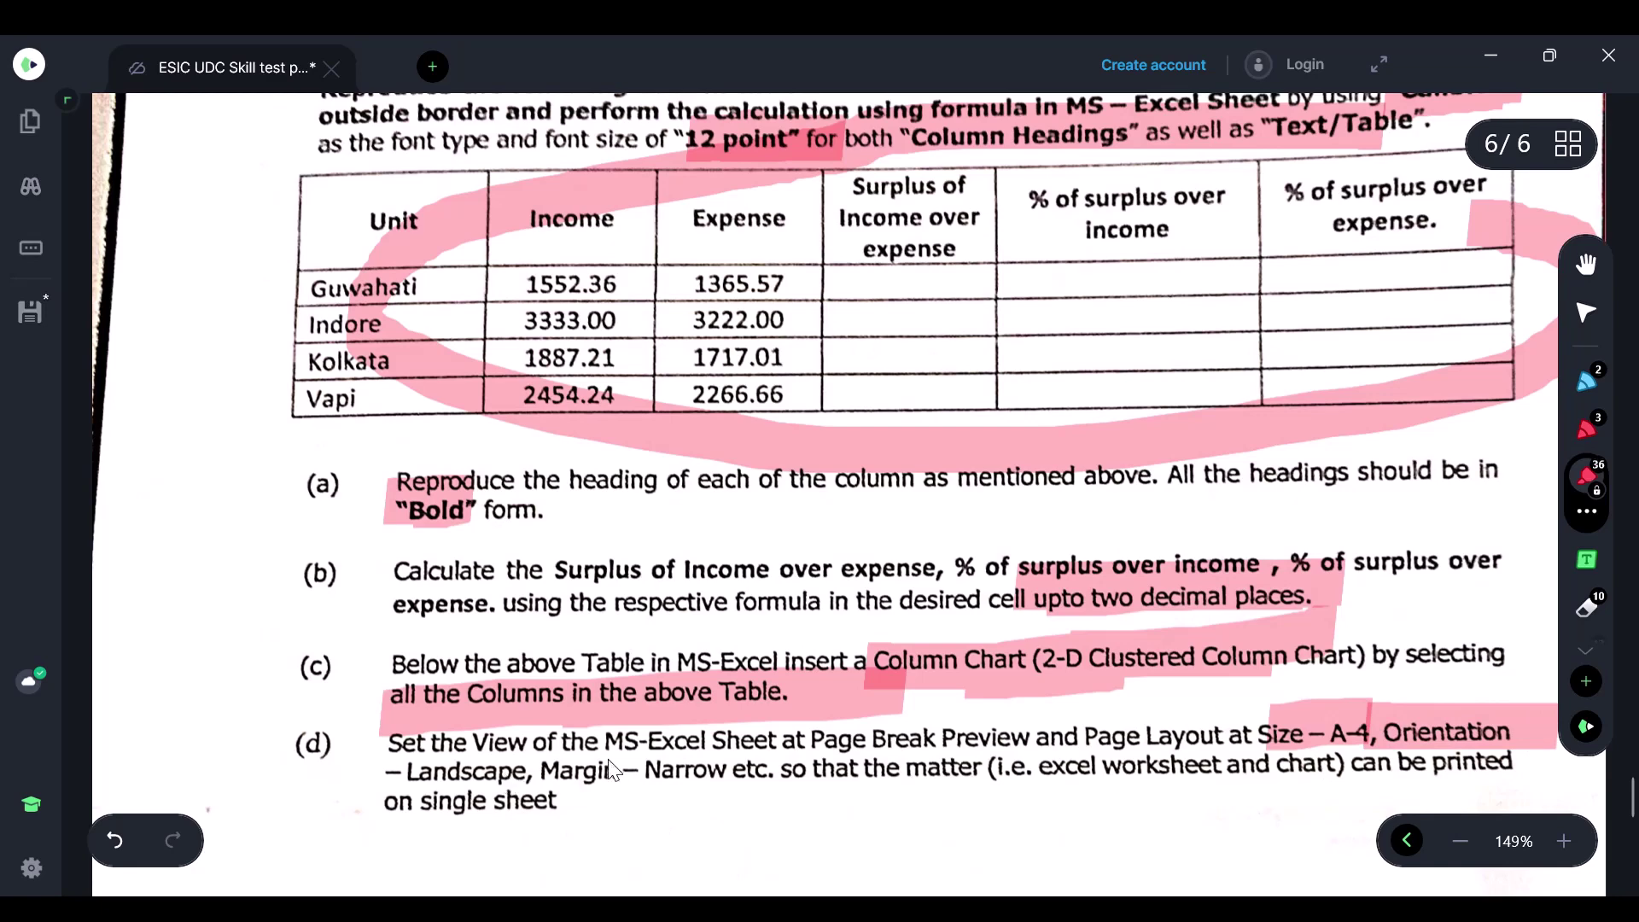
Review the Part C MS-Excel question, covering the data table, the formatting requirements and tasks (a) to (d).
{"action": "scroll", "coordinate": [642, 771], "scroll_direction": "up", "scroll_amount": 5}
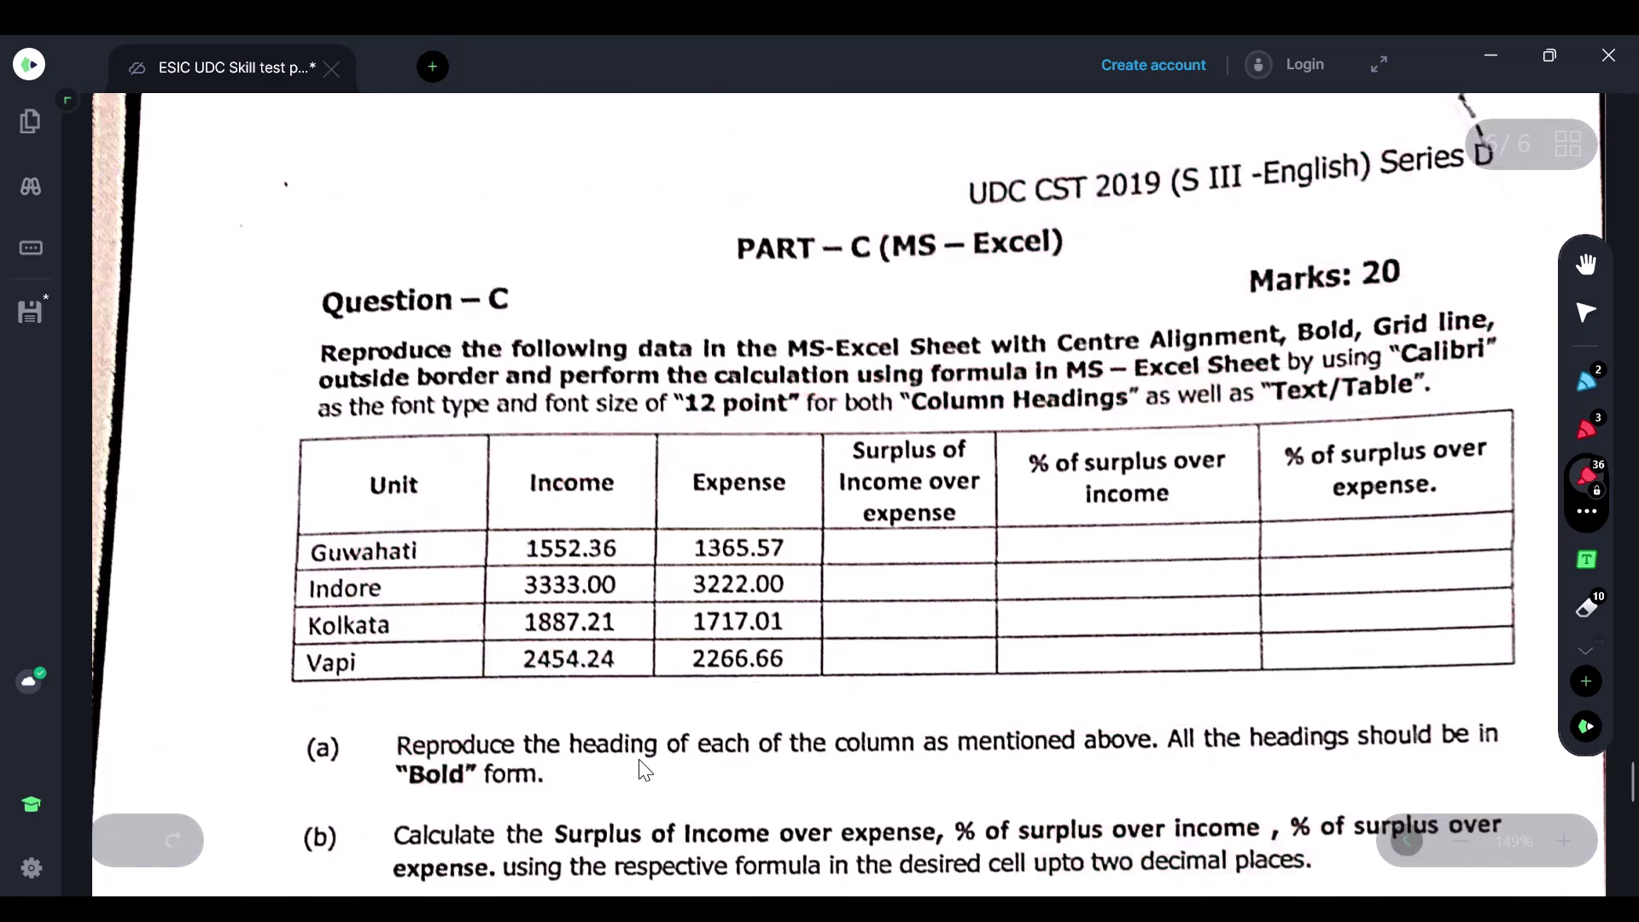
{"action": "scroll", "coordinate": [642, 770], "scroll_direction": "down", "scroll_amount": 1}
{"action": "scroll", "coordinate": [642, 770], "scroll_direction": "down", "scroll_amount": 1}
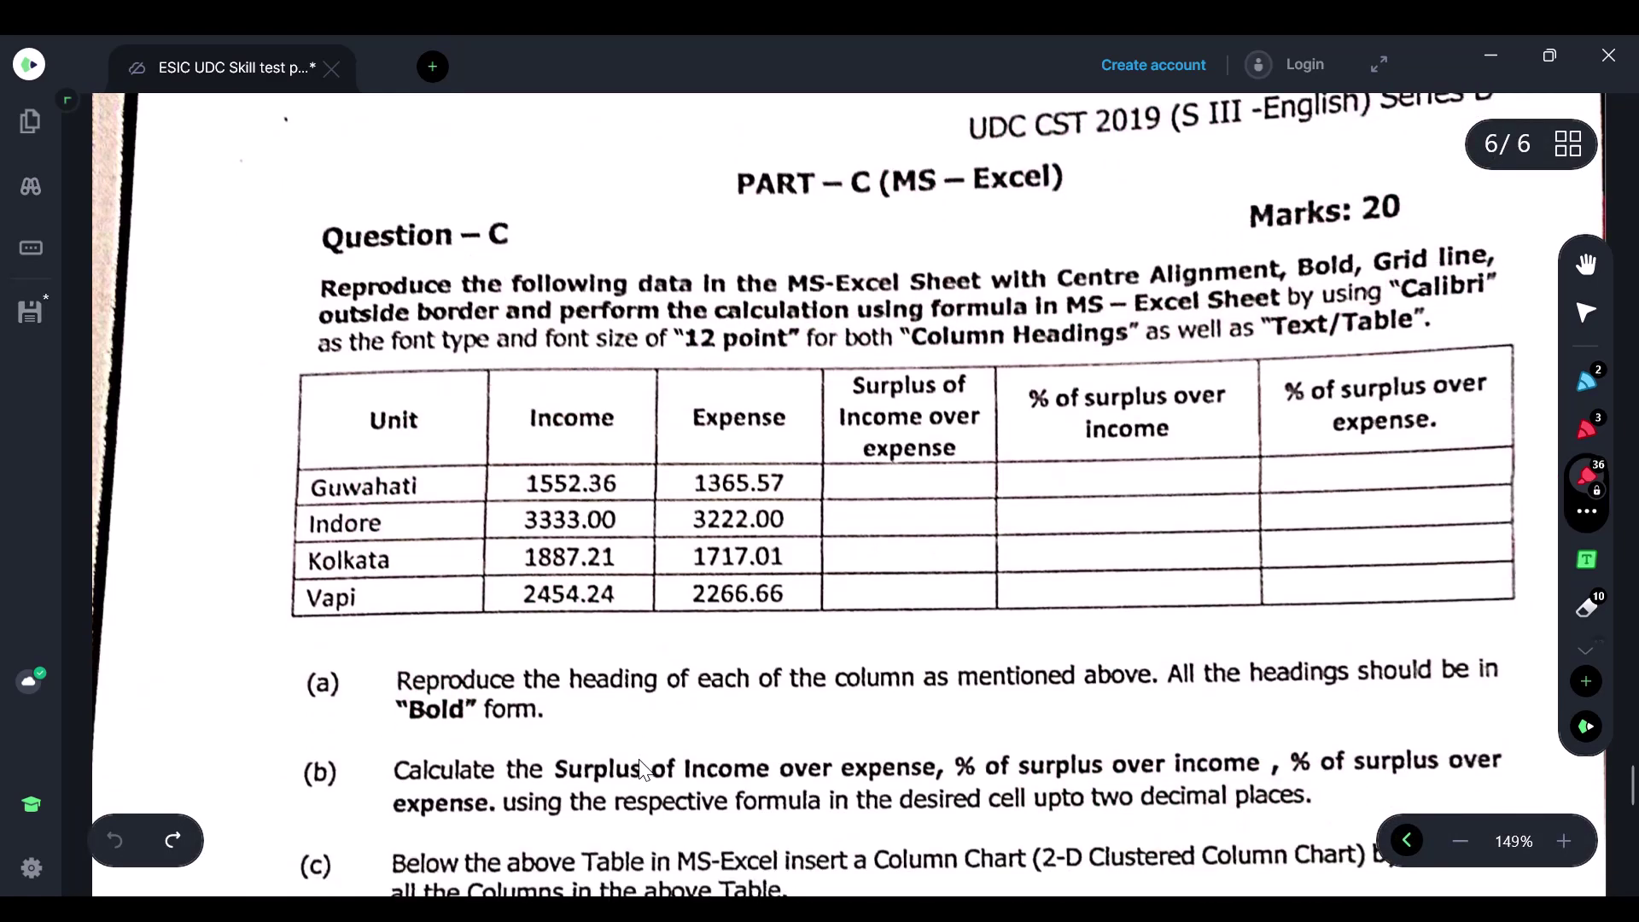
{"action": "scroll", "coordinate": [644, 770], "scroll_direction": "down", "scroll_amount": 5}
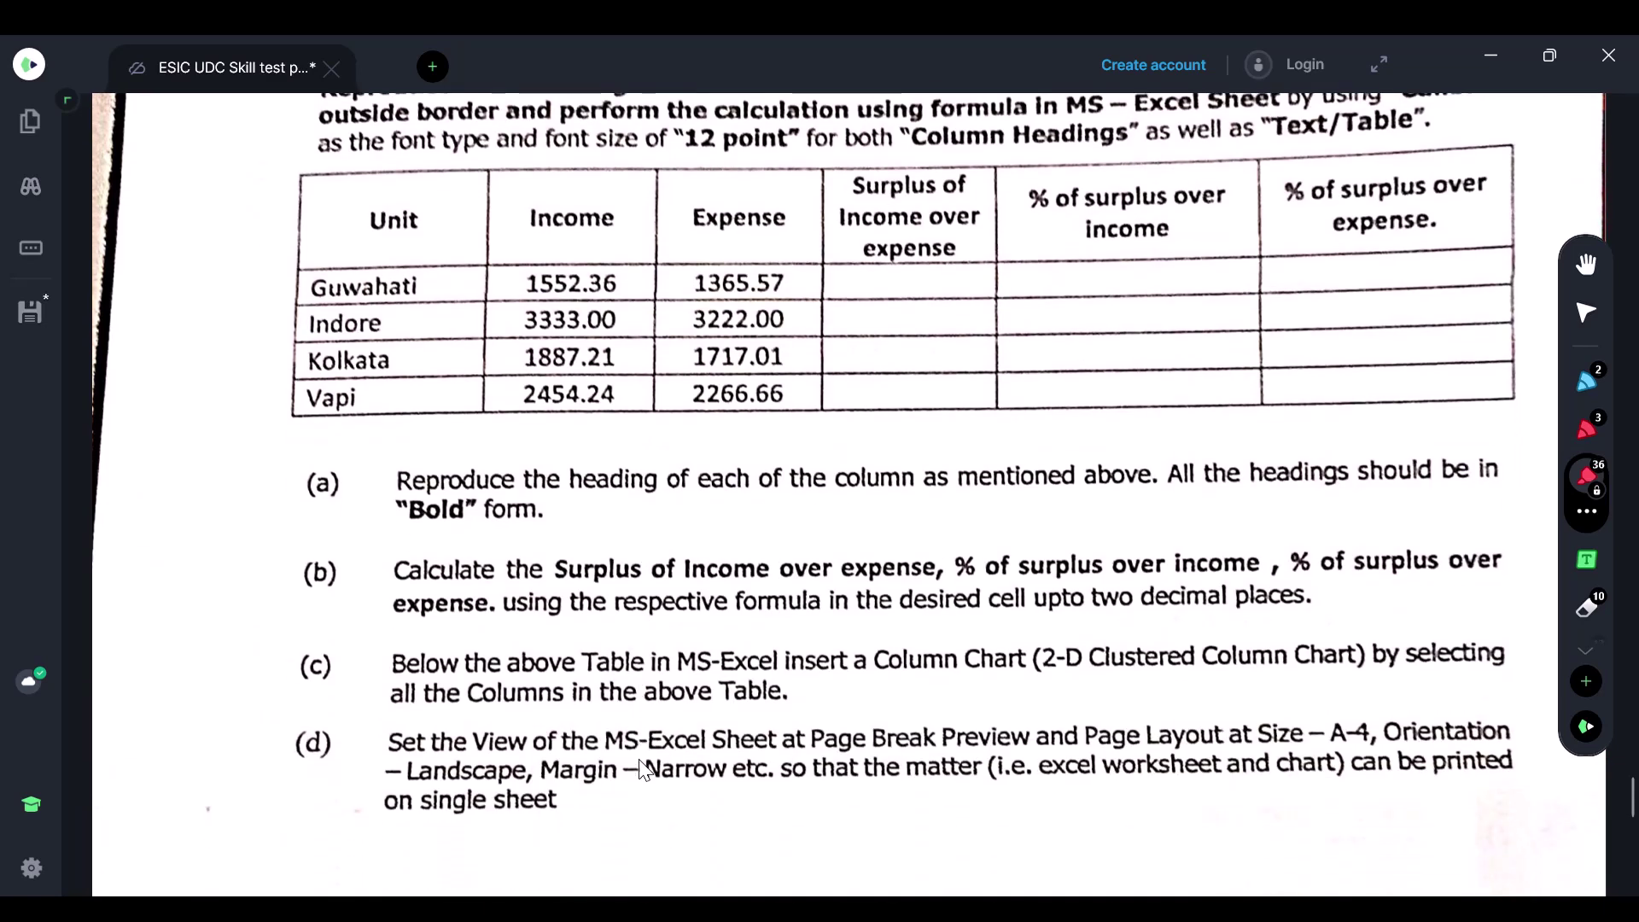
{"action": "scroll", "coordinate": [644, 770], "scroll_direction": "up", "scroll_amount": 6}
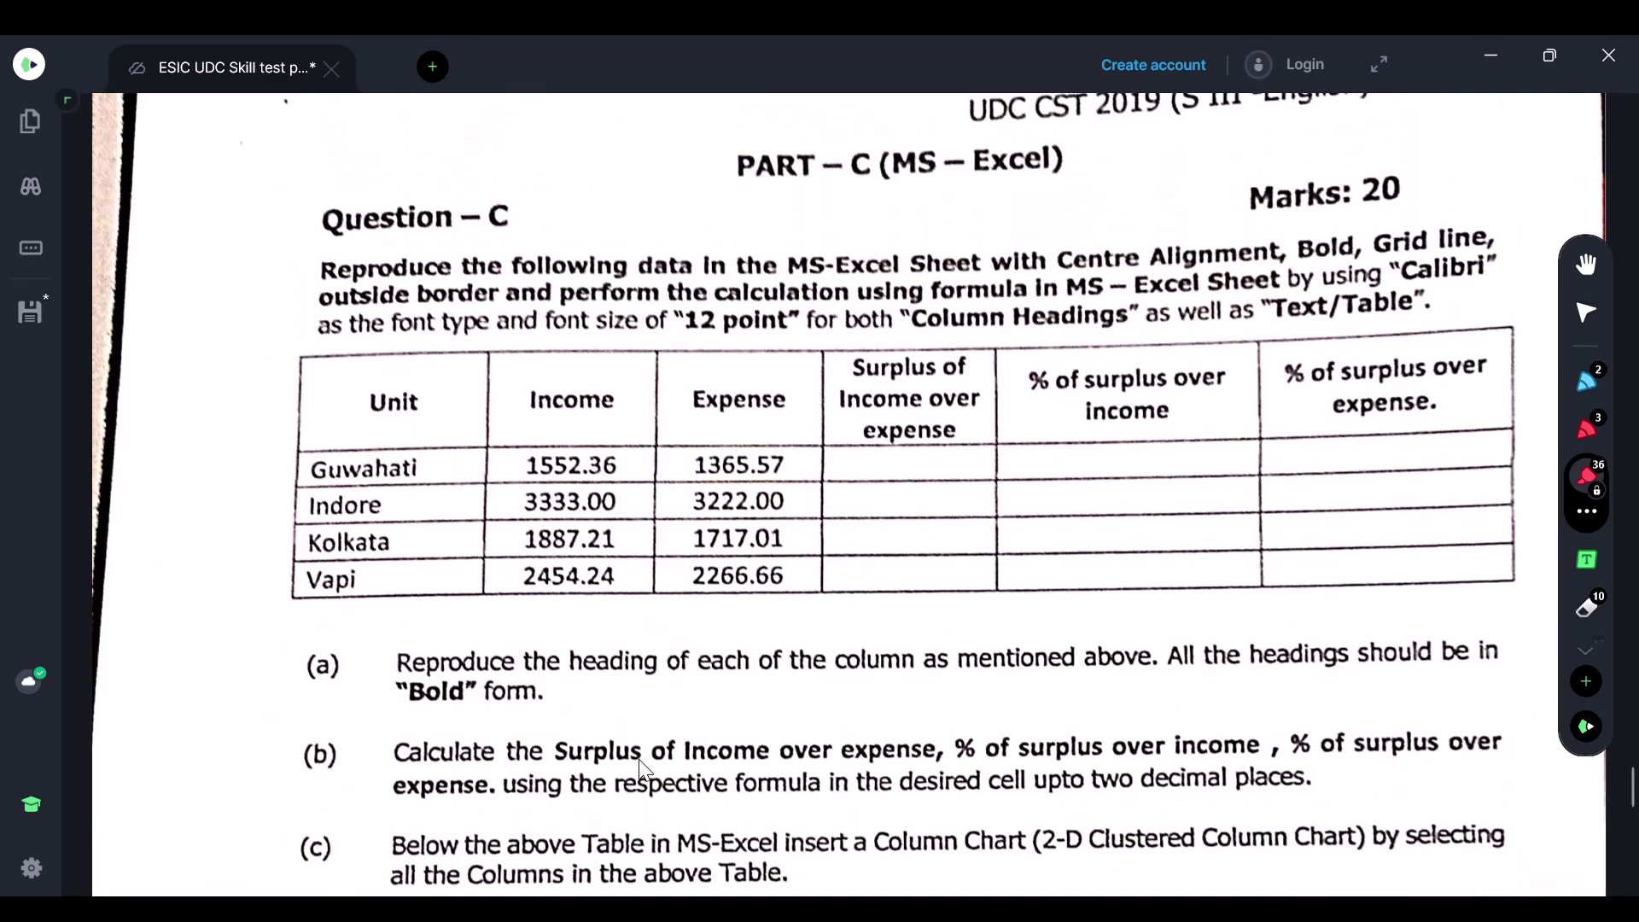
{"action": "scroll", "coordinate": [644, 770], "scroll_direction": "down", "scroll_amount": 4}
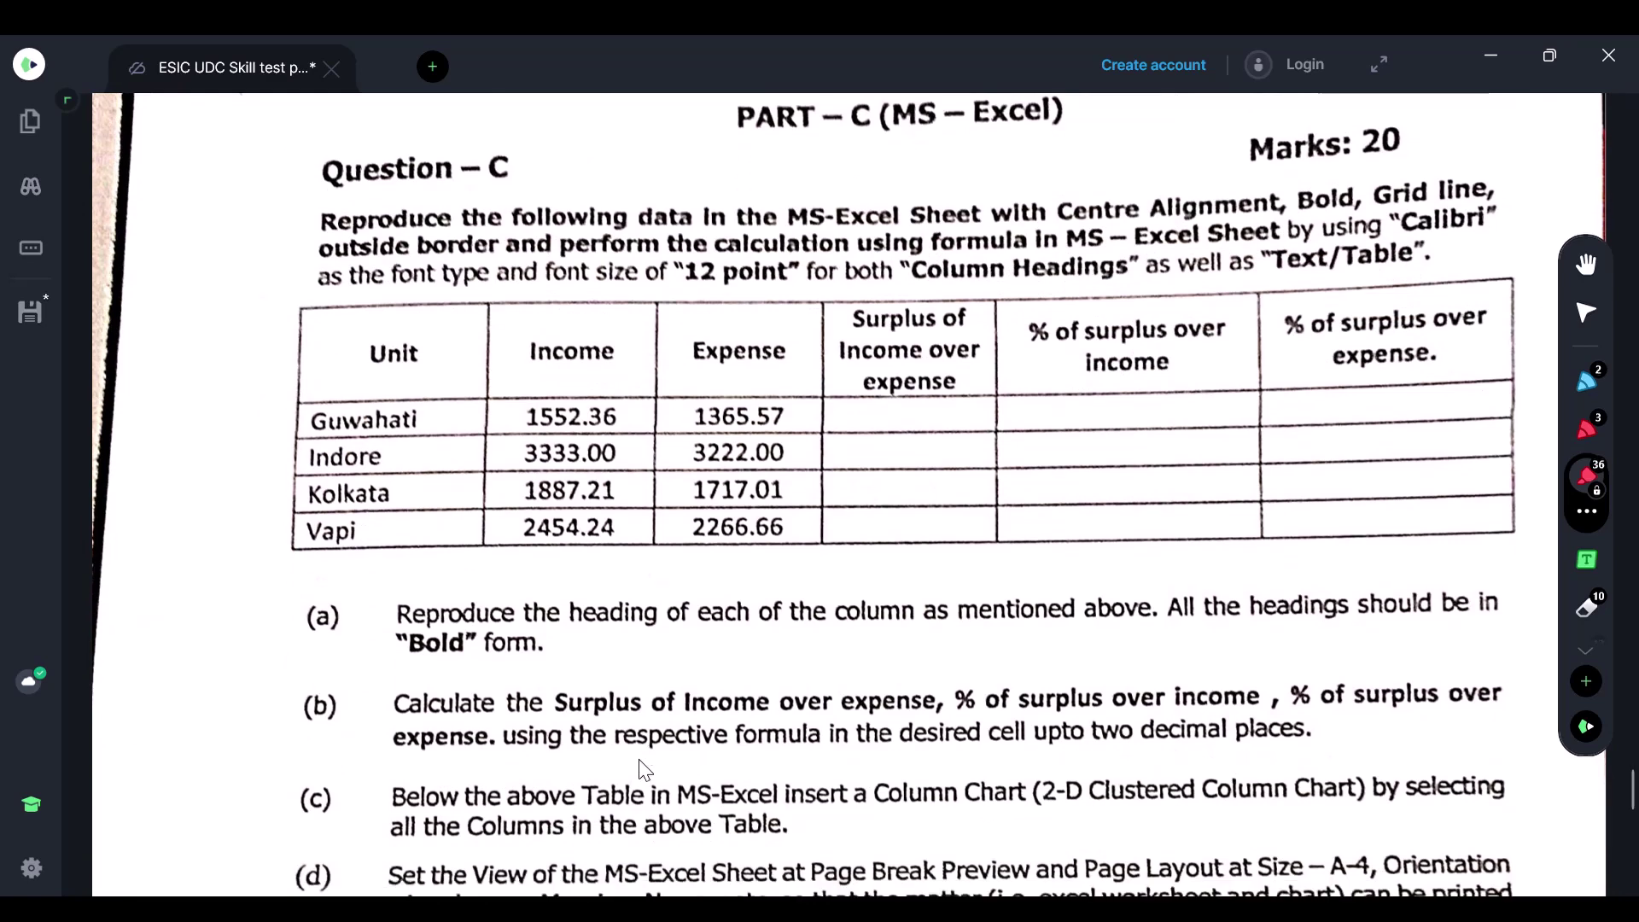
{"action": "scroll", "coordinate": [645, 770], "scroll_direction": "down", "scroll_amount": 1}
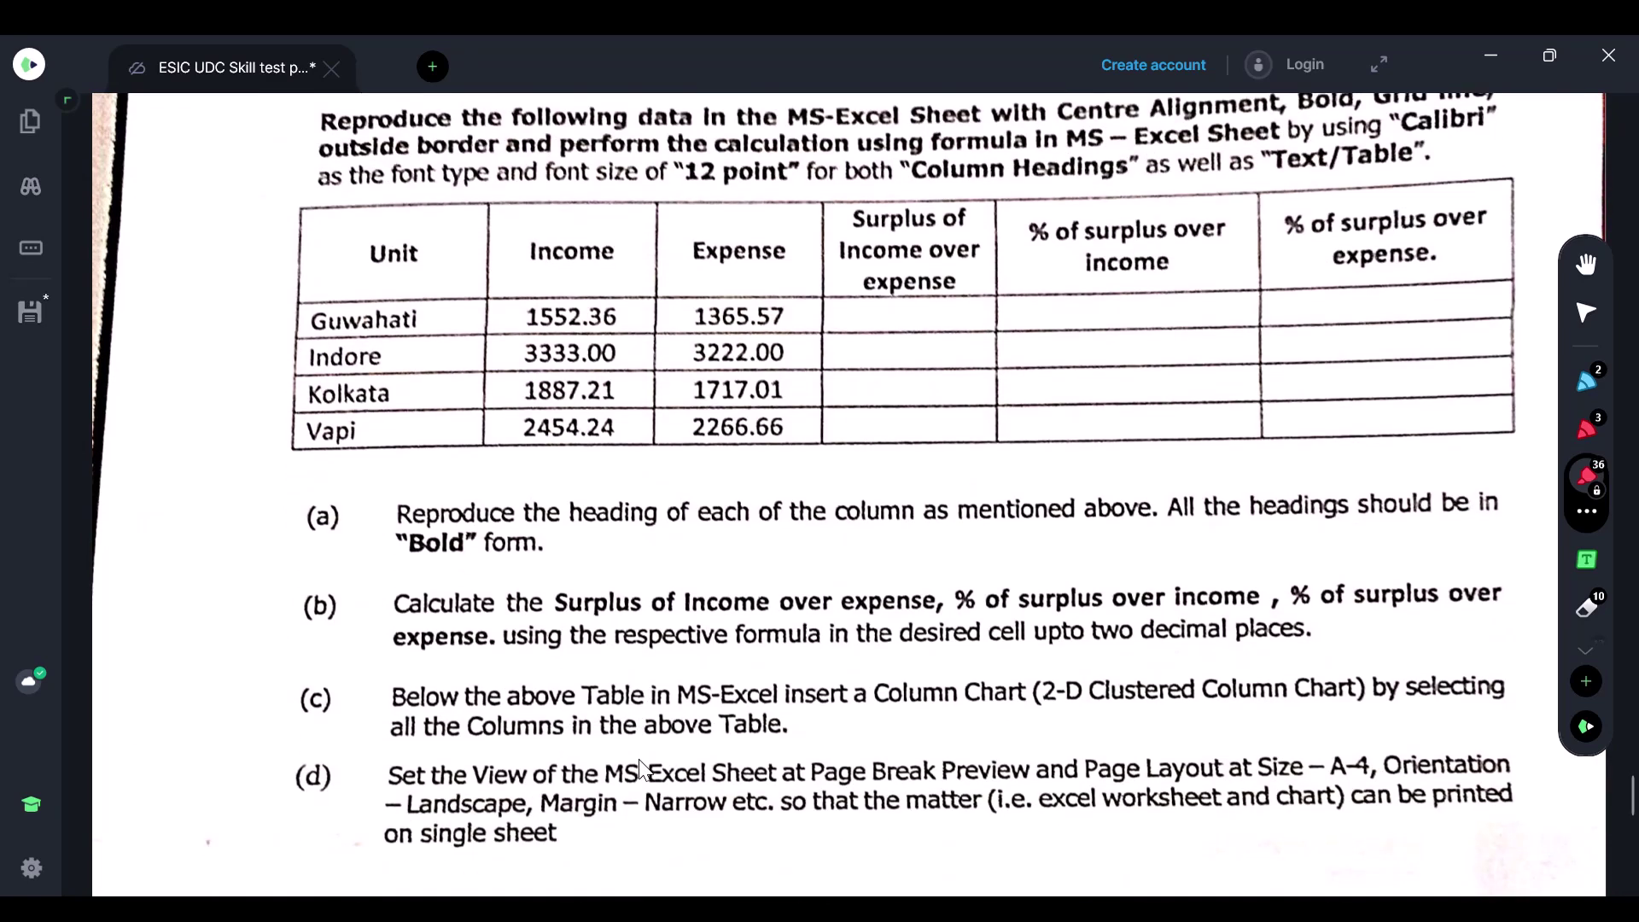
{"action": "scroll", "coordinate": [644, 771], "scroll_direction": "up", "scroll_amount": 3}
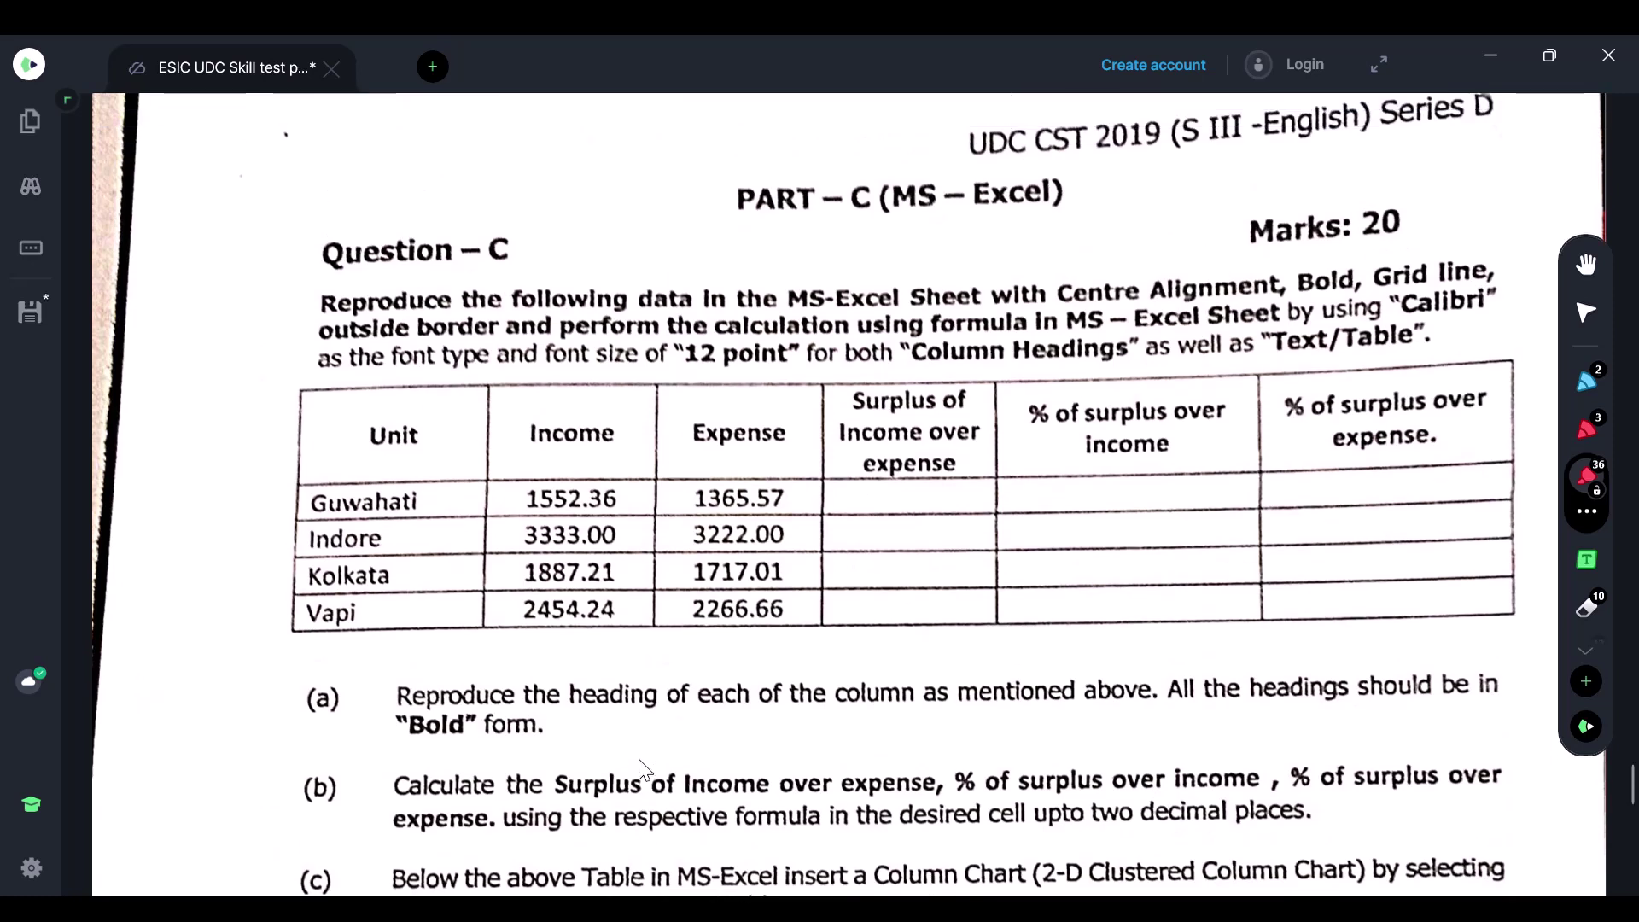
{"action": "scroll", "coordinate": [644, 770], "scroll_direction": "up", "scroll_amount": 1}
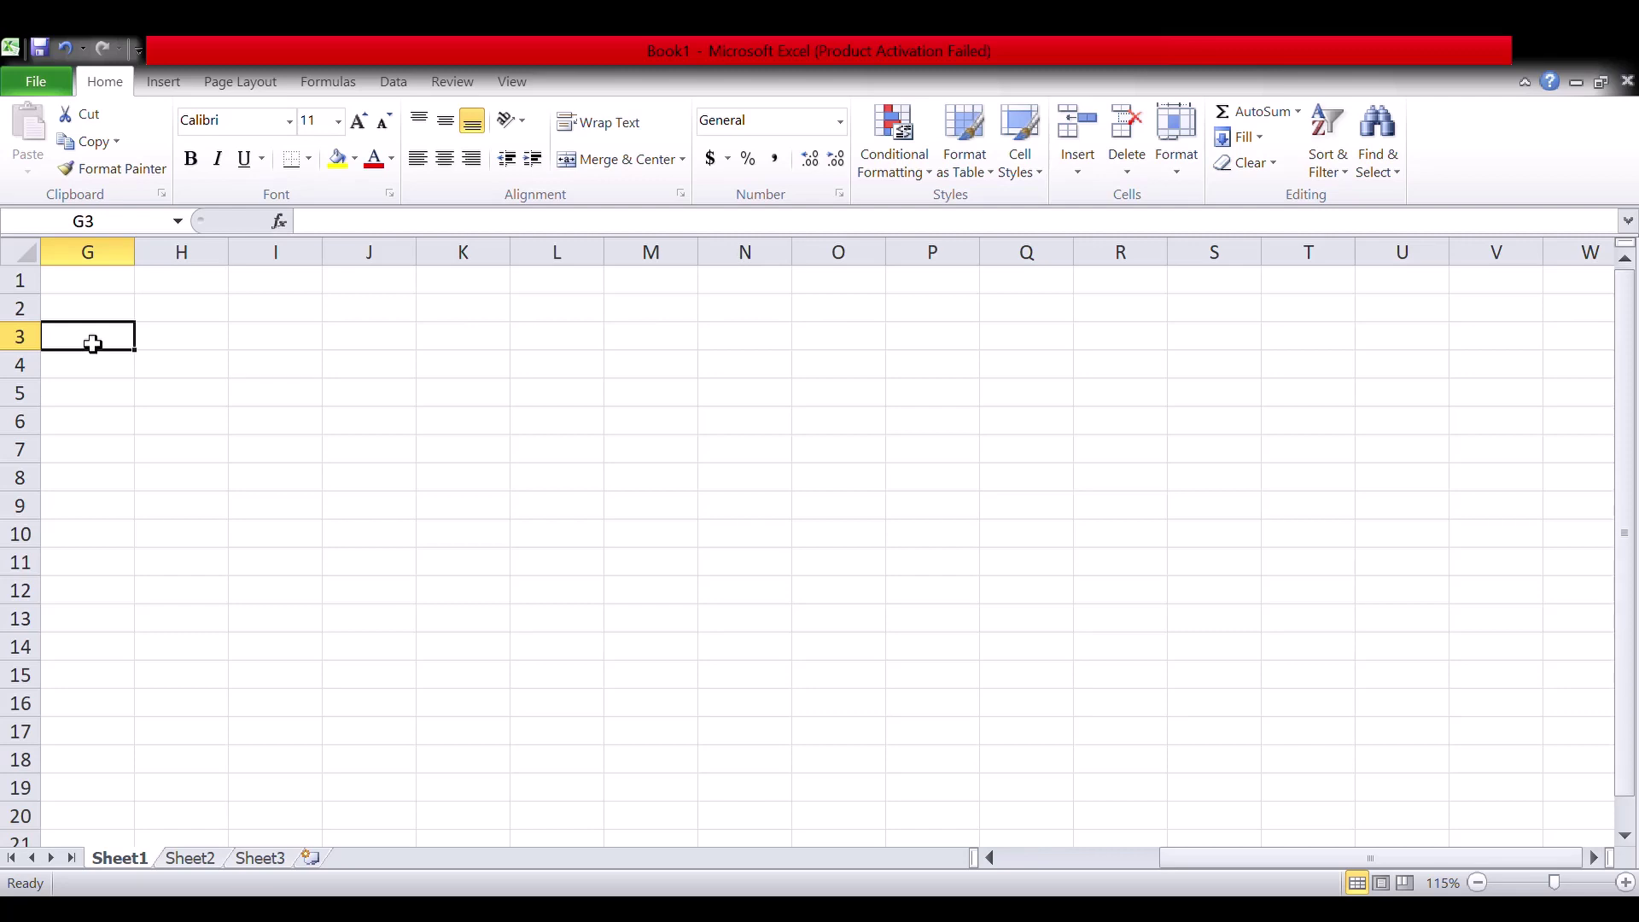
In a blank Excel worksheet, enter the heading Unit in G3 and Guwahati in G4.
{"action": "type", "text": "UNI"}
{"action": "key", "text": "BackSpace"}
{"action": "key", "text": "BackSpace"}
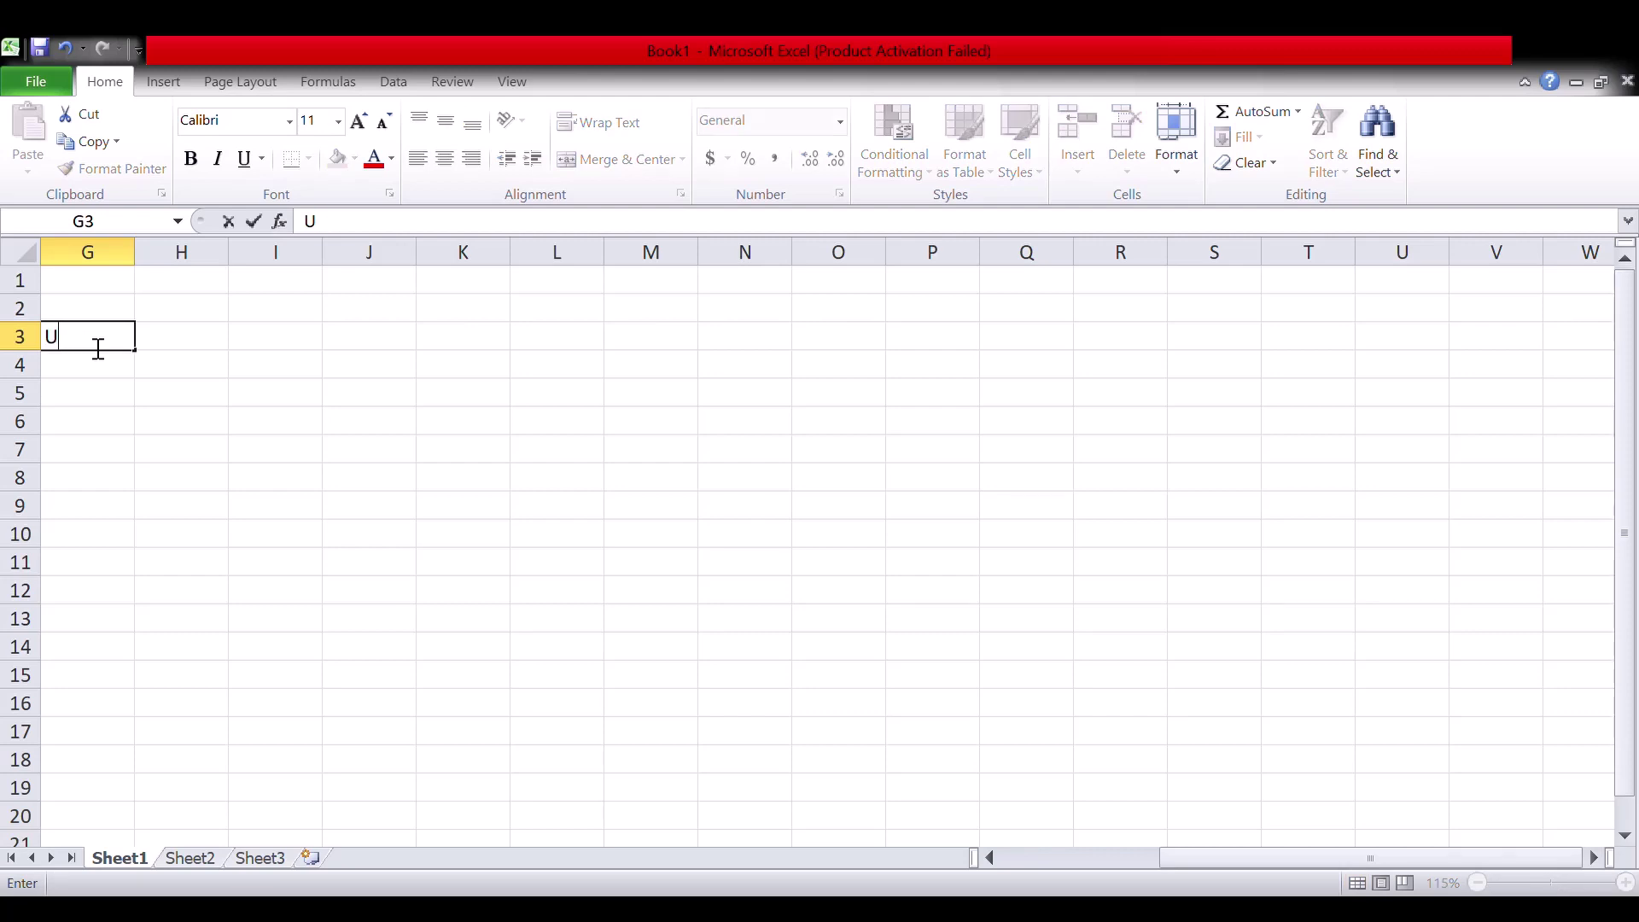
{"action": "type", "text": "nit"}
{"action": "key", "text": "Return"}
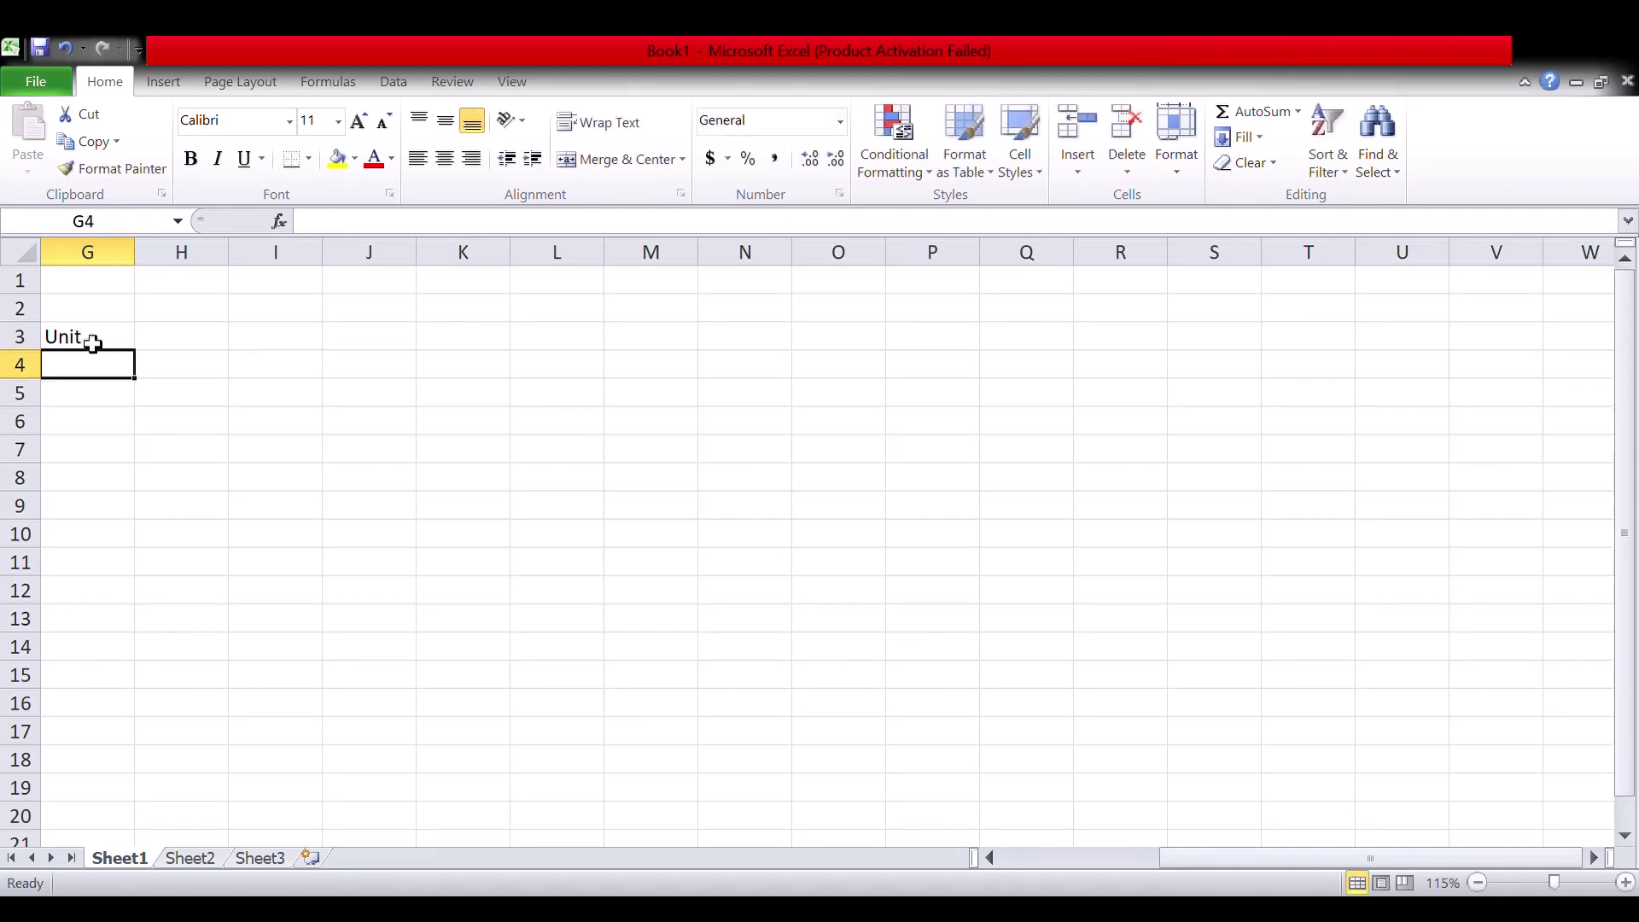
{"action": "type", "text": "Gu"}
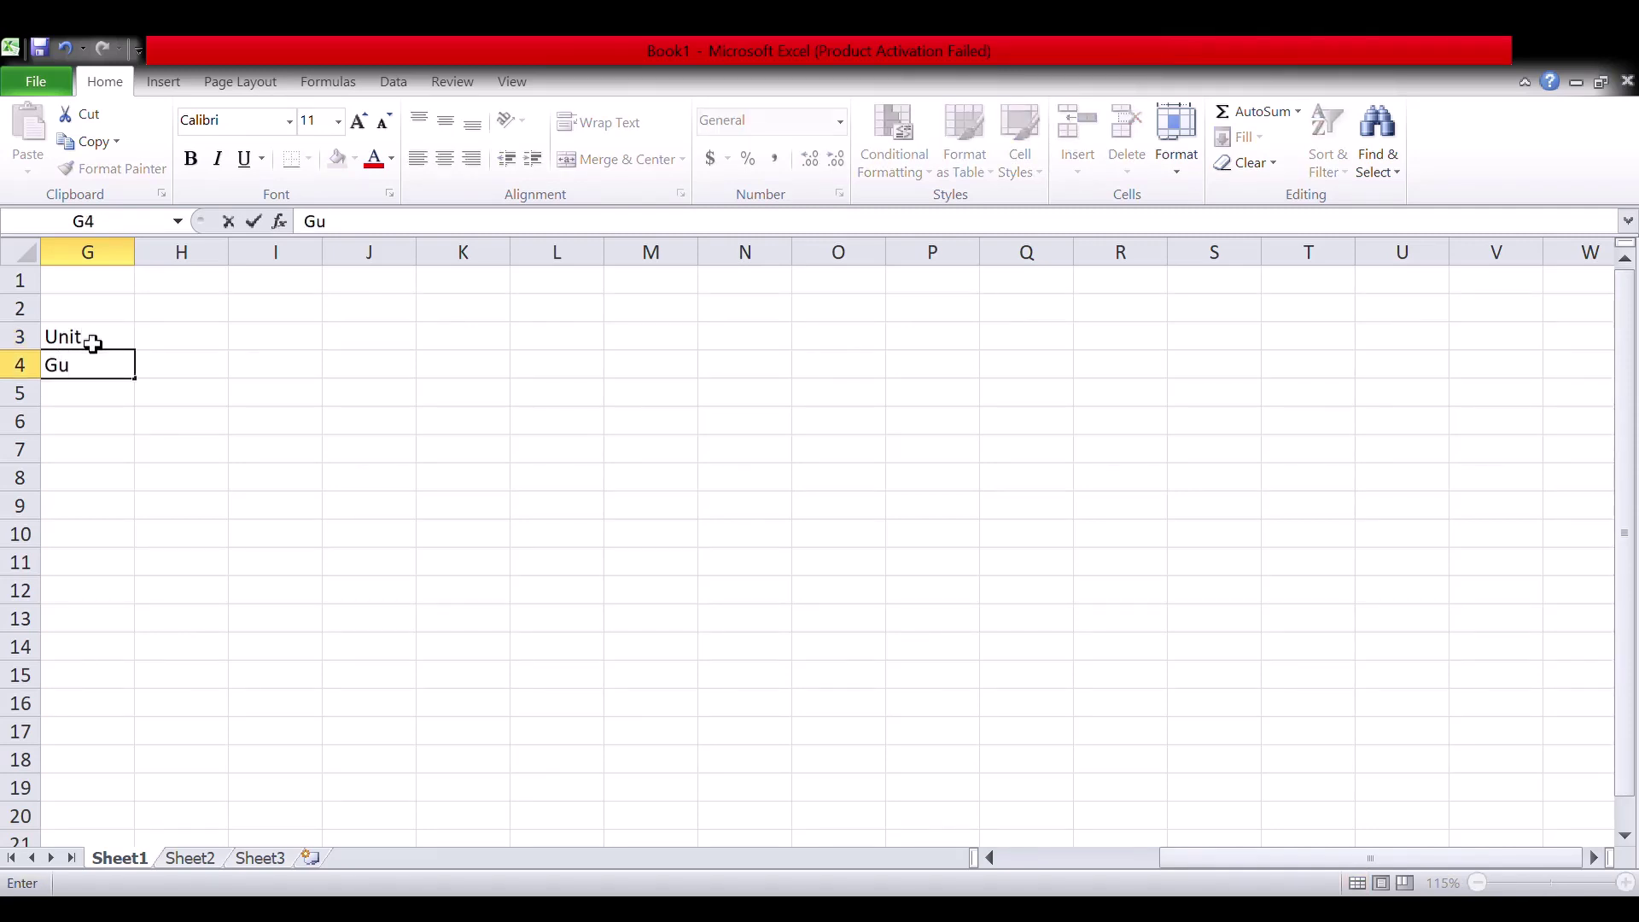
{"action": "type", "text": "wahati"}
{"action": "key", "text": "Return"}
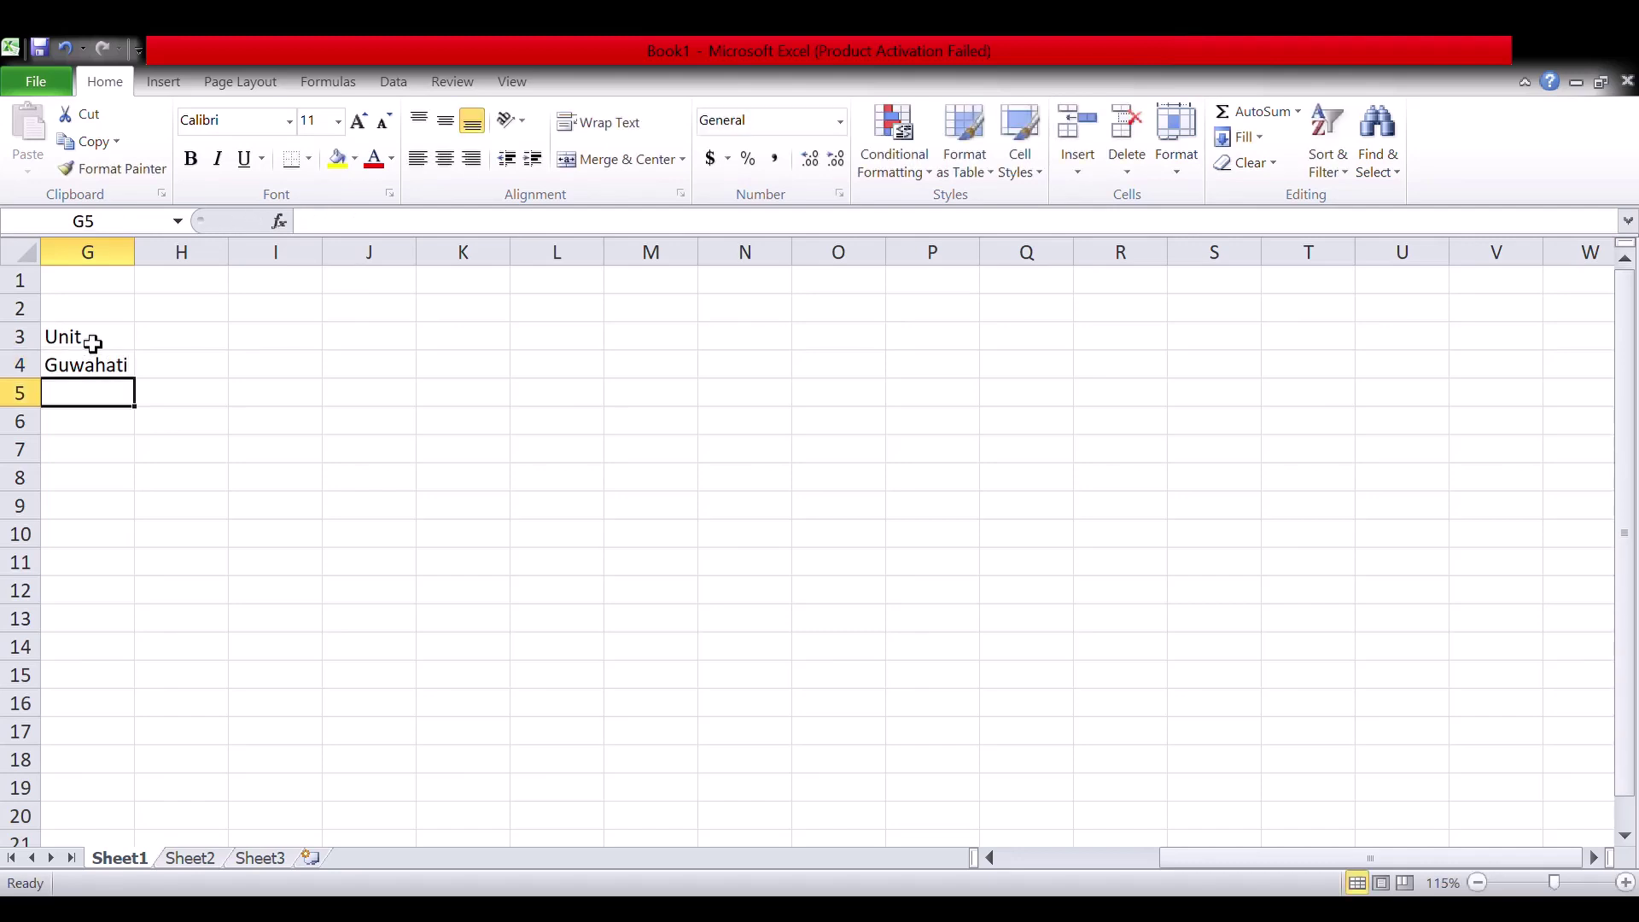
Fill in the remaining units Indore, Kolkata and Vapi in cells G5 to G7.
{"action": "type", "text": "Indore"}
{"action": "key", "text": "Return"}
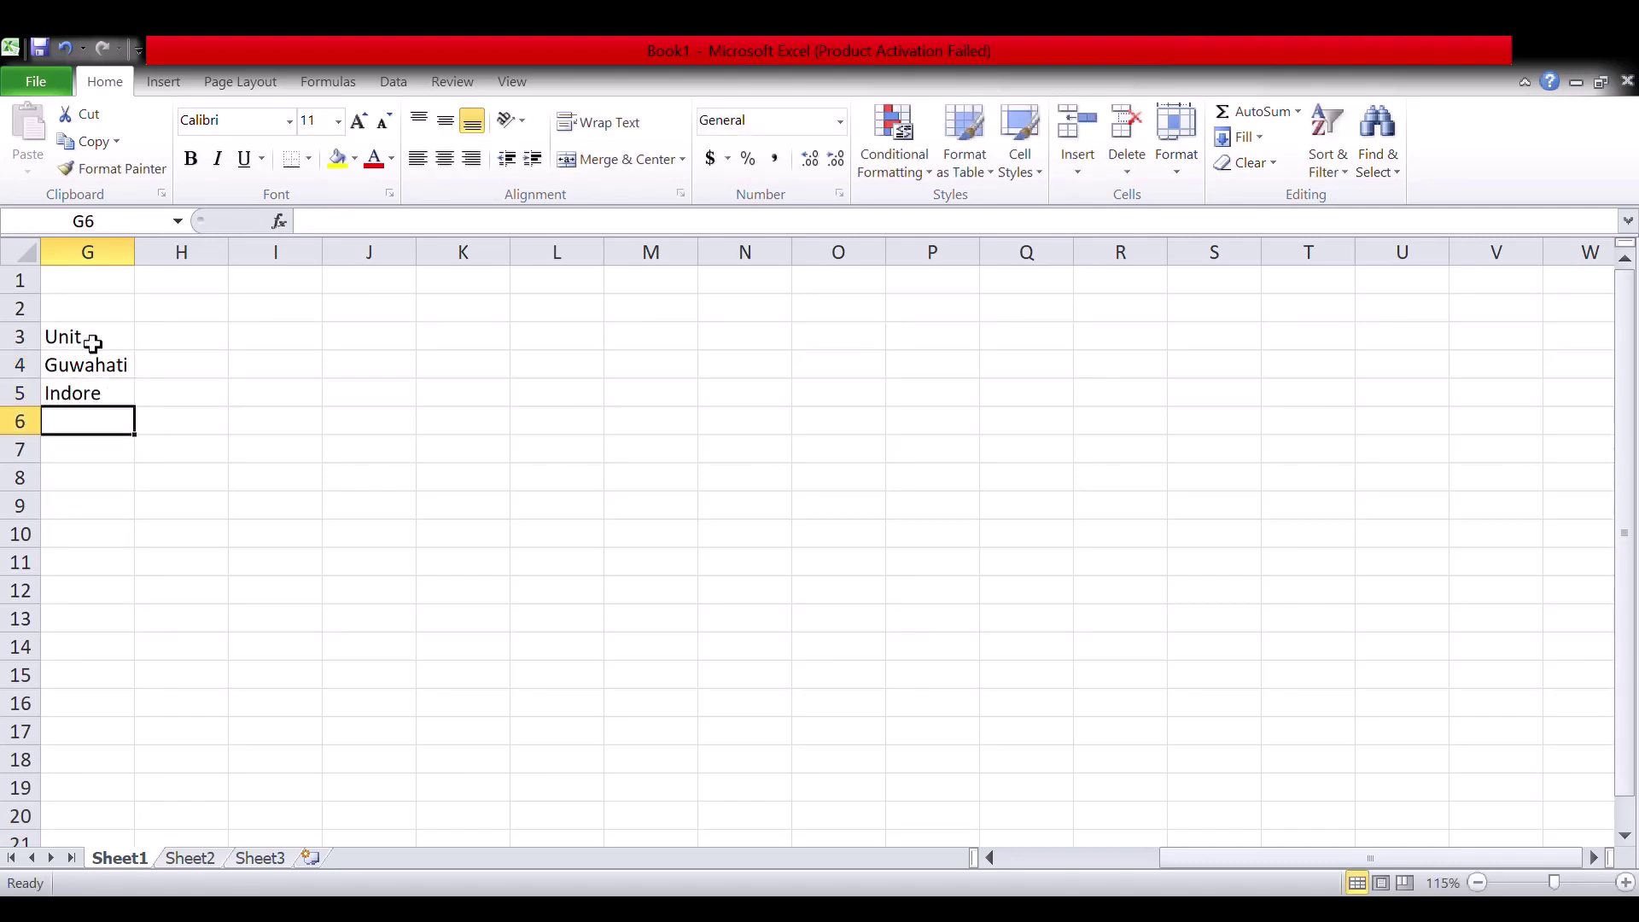
{"action": "type", "text": "Kol"}
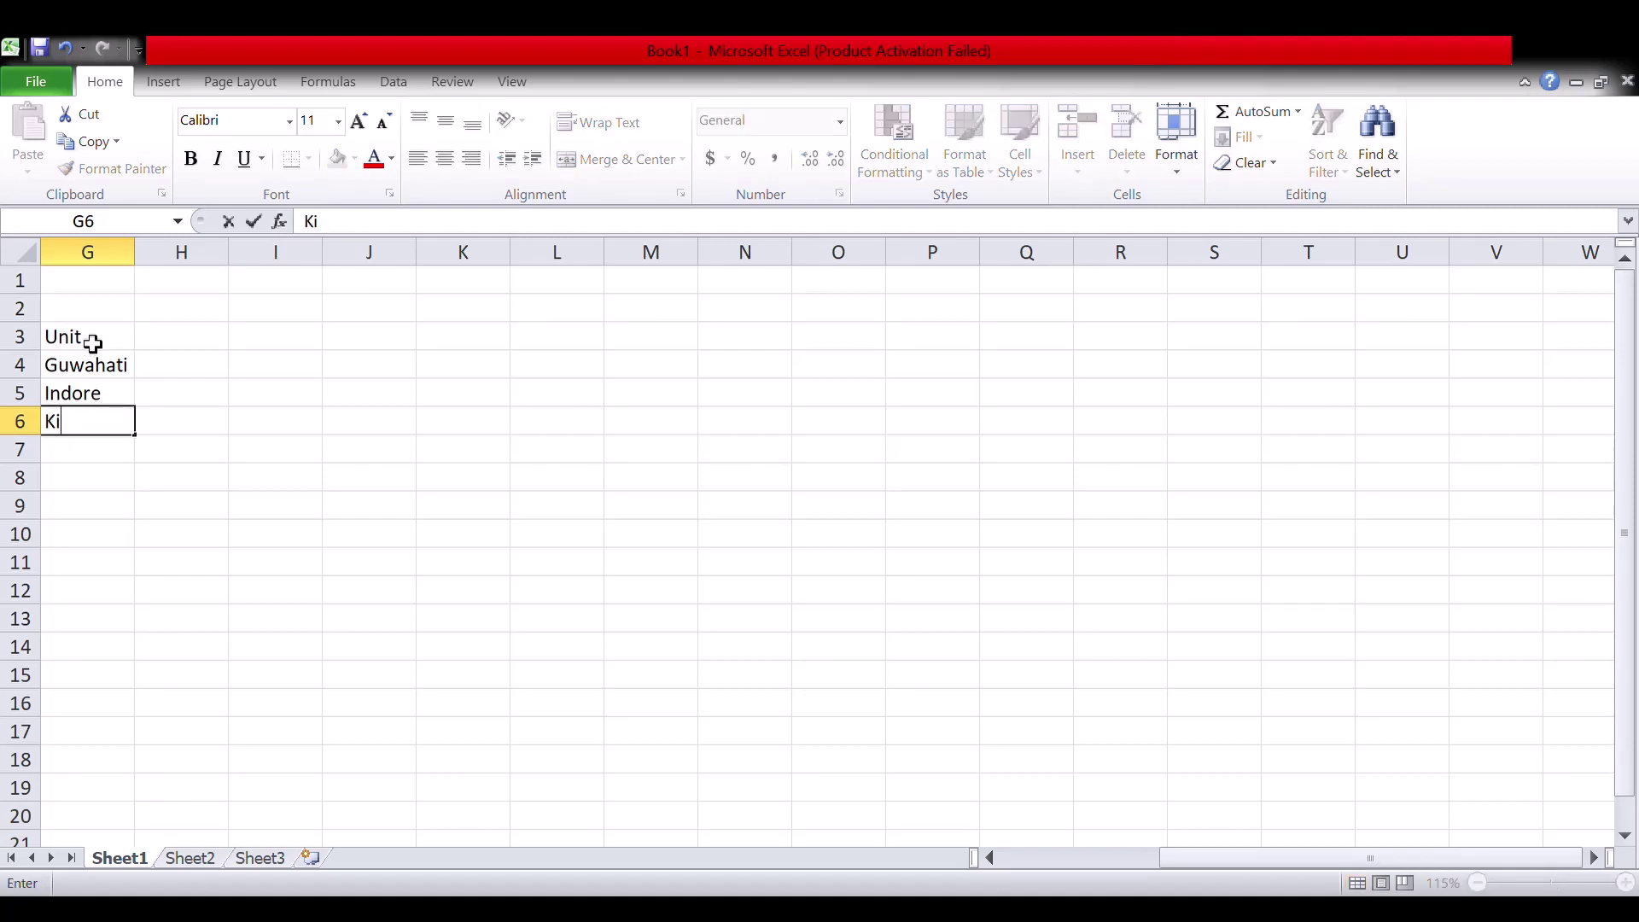
{"action": "type", "text": "kata"}
{"action": "key", "text": "ctrl+Return"}
{"action": "key", "text": "Down"}
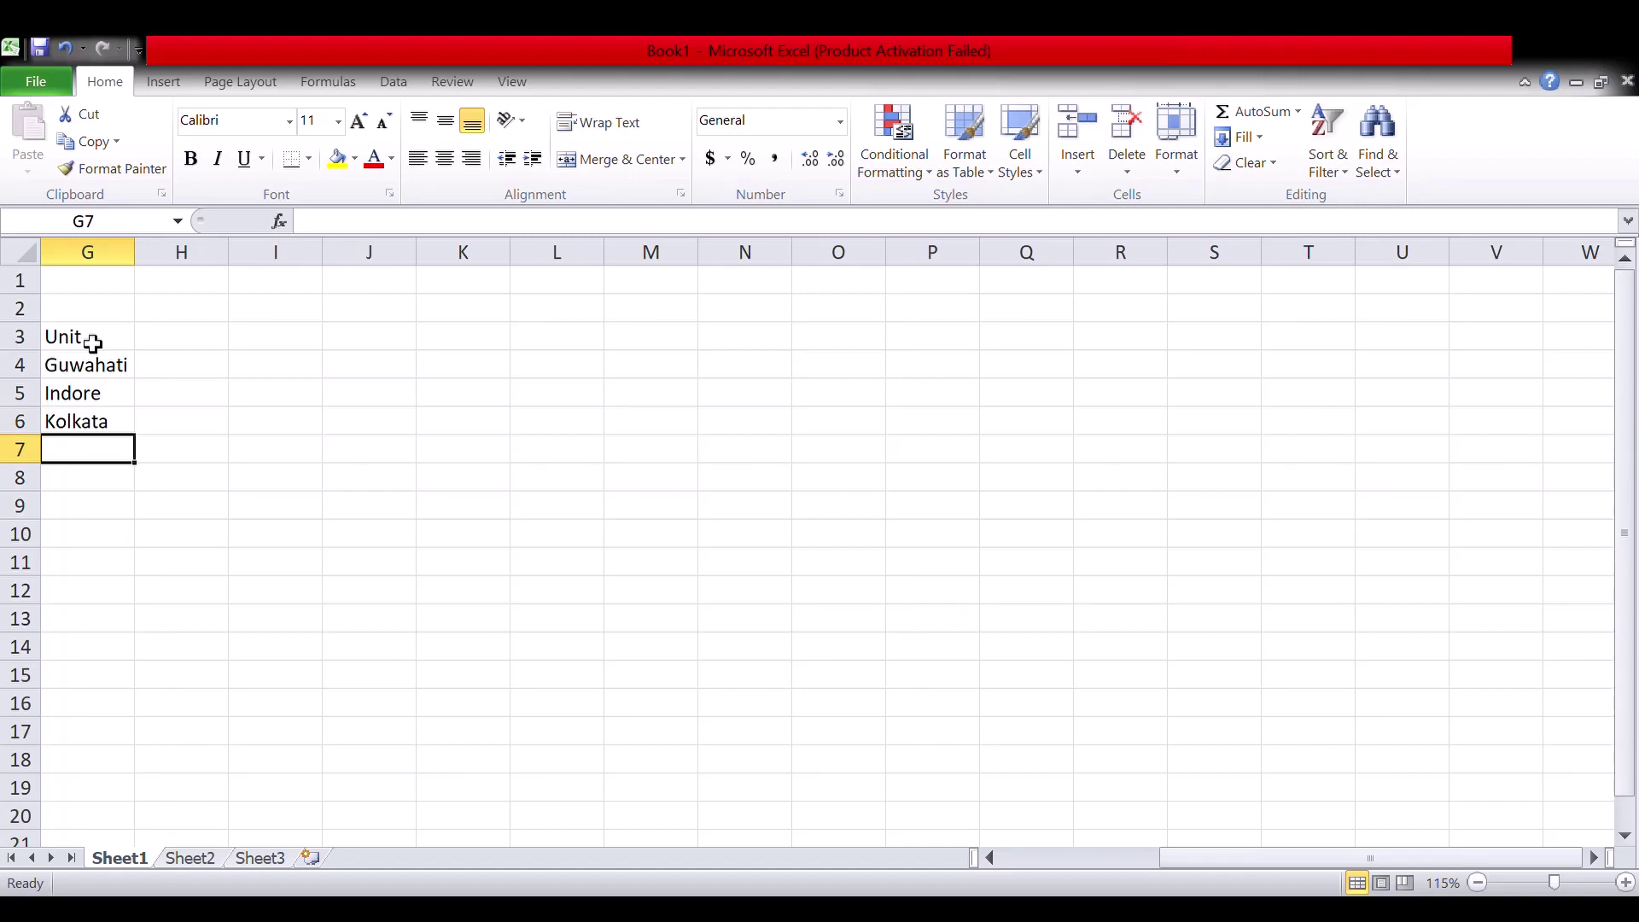
{"action": "type", "text": "Vapi"}
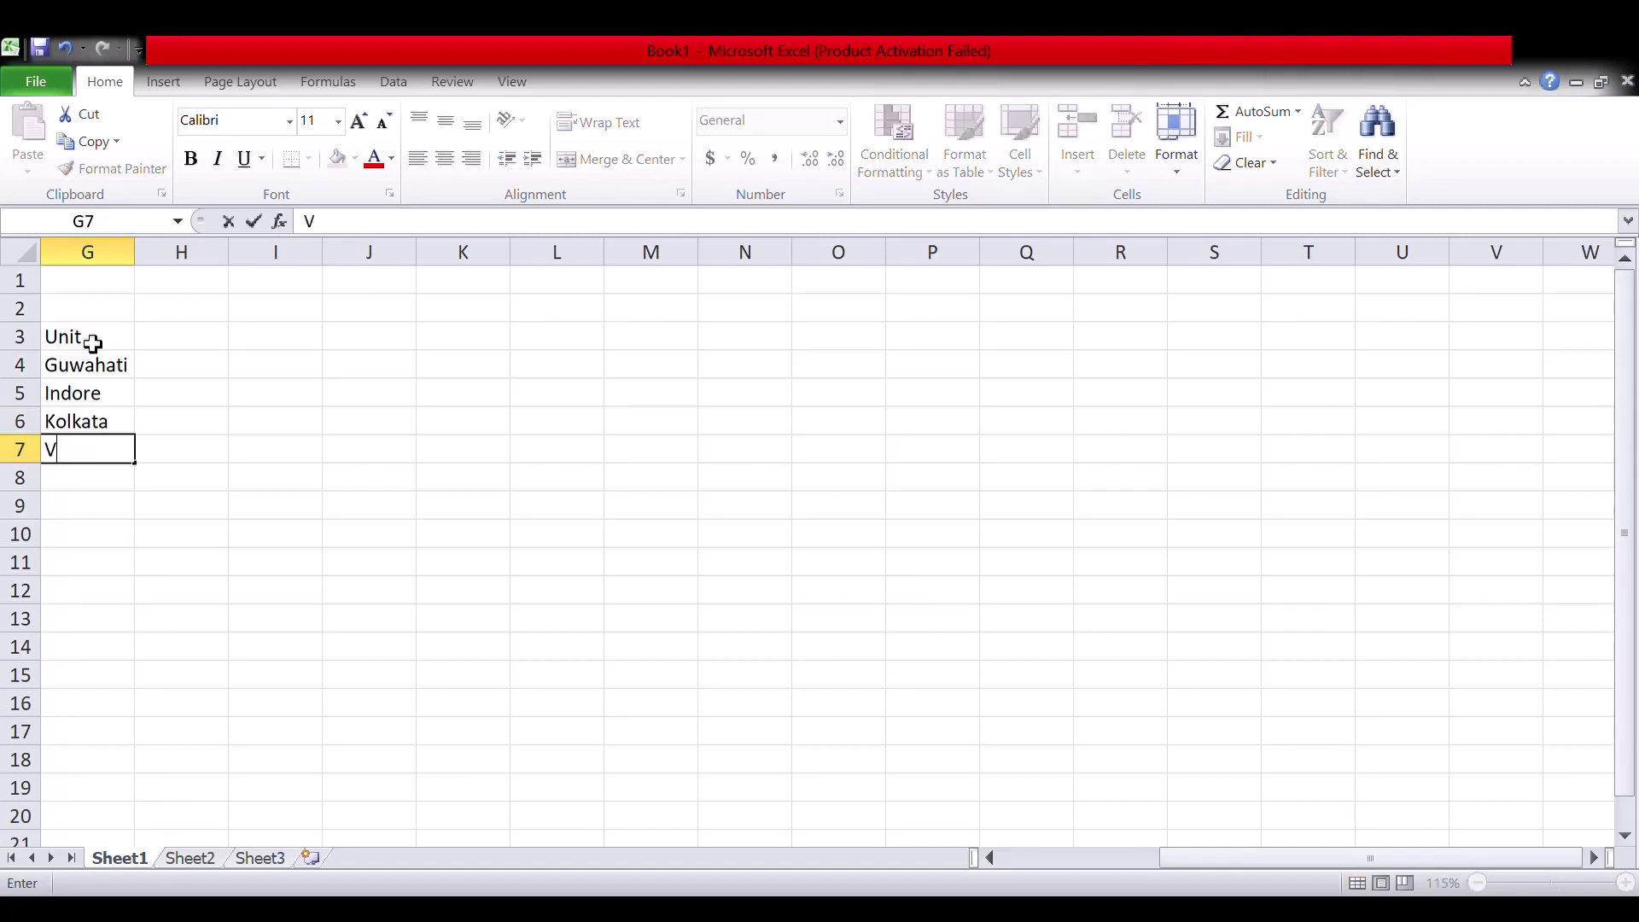
Enter the column heading Income in H3.
{"action": "left_click", "coordinate": [190, 343]}
{"action": "type", "text": "Inform"}
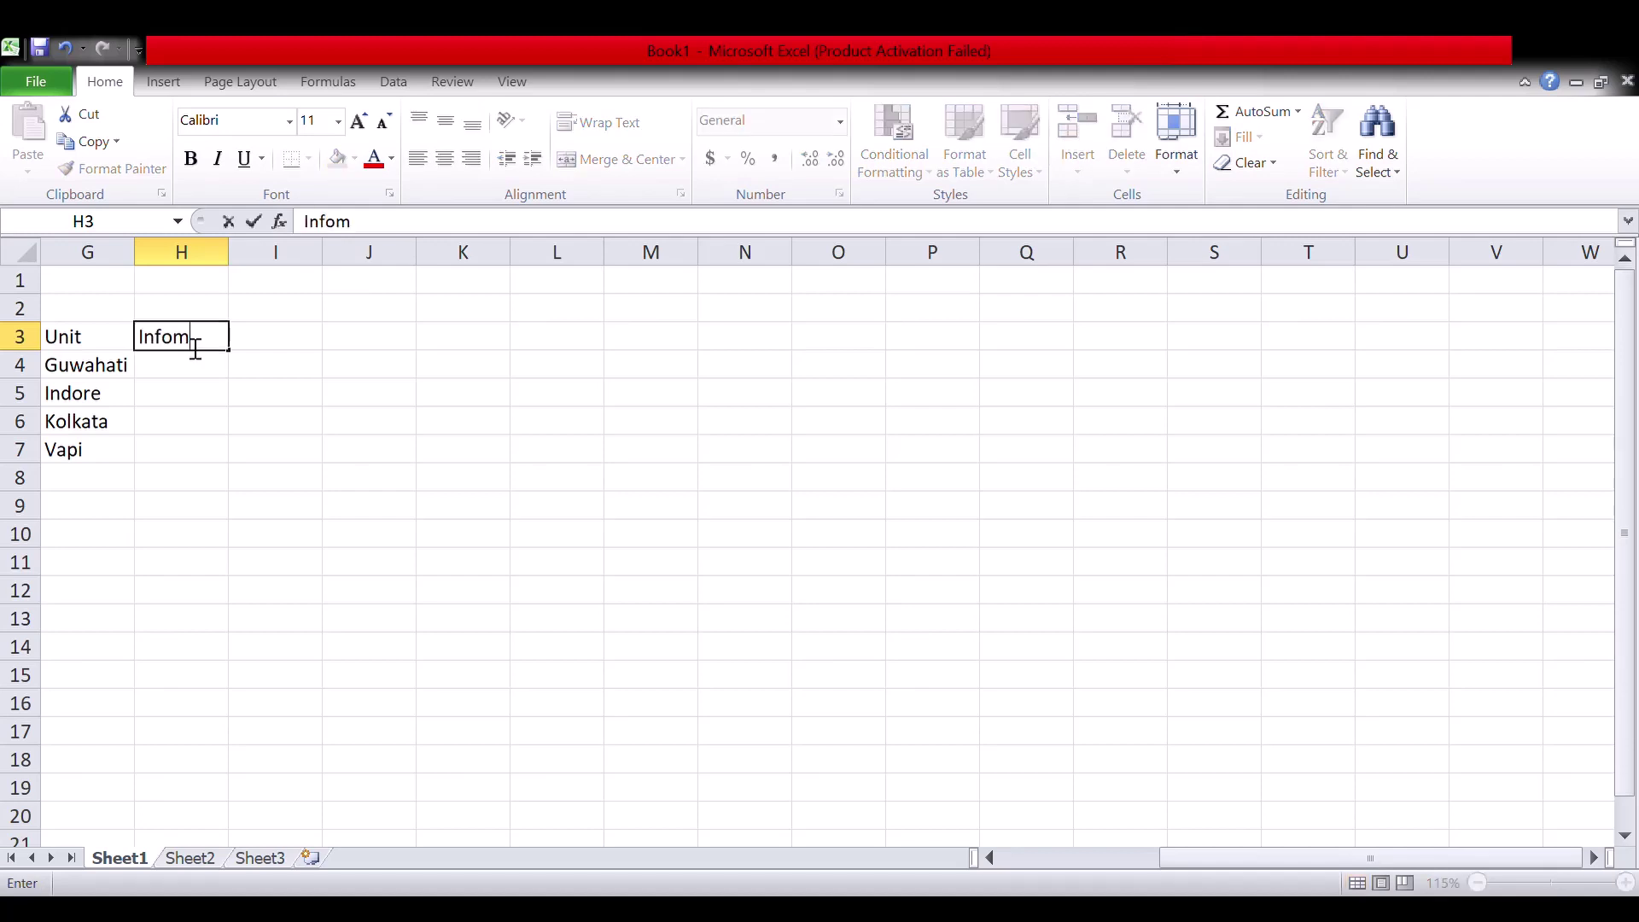
{"action": "key", "text": "BackSpace"}
{"action": "key", "text": "BackSpace"}
{"action": "key", "text": "BackSpace"}
{"action": "key", "text": "BackSpace"}
{"action": "type", "text": "come"}
{"action": "key", "text": "Return"}
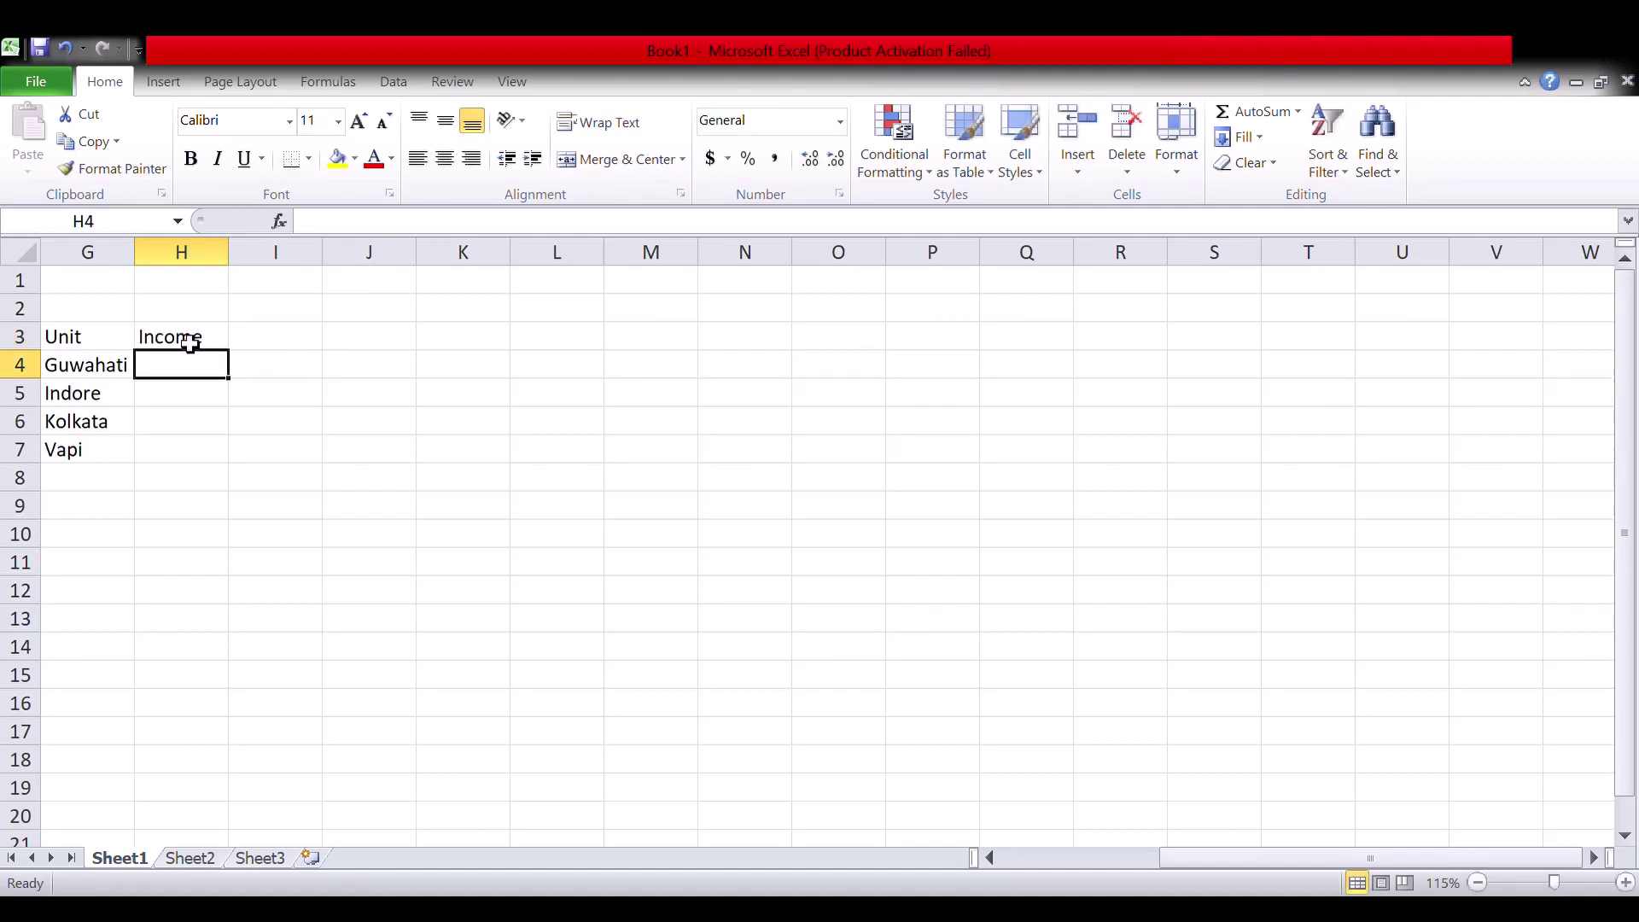
Enter the income values 1552.36, 3333, 1887.21 and 2454.24 in cells H4 to H7.
{"action": "type", "text": "1552.36"}
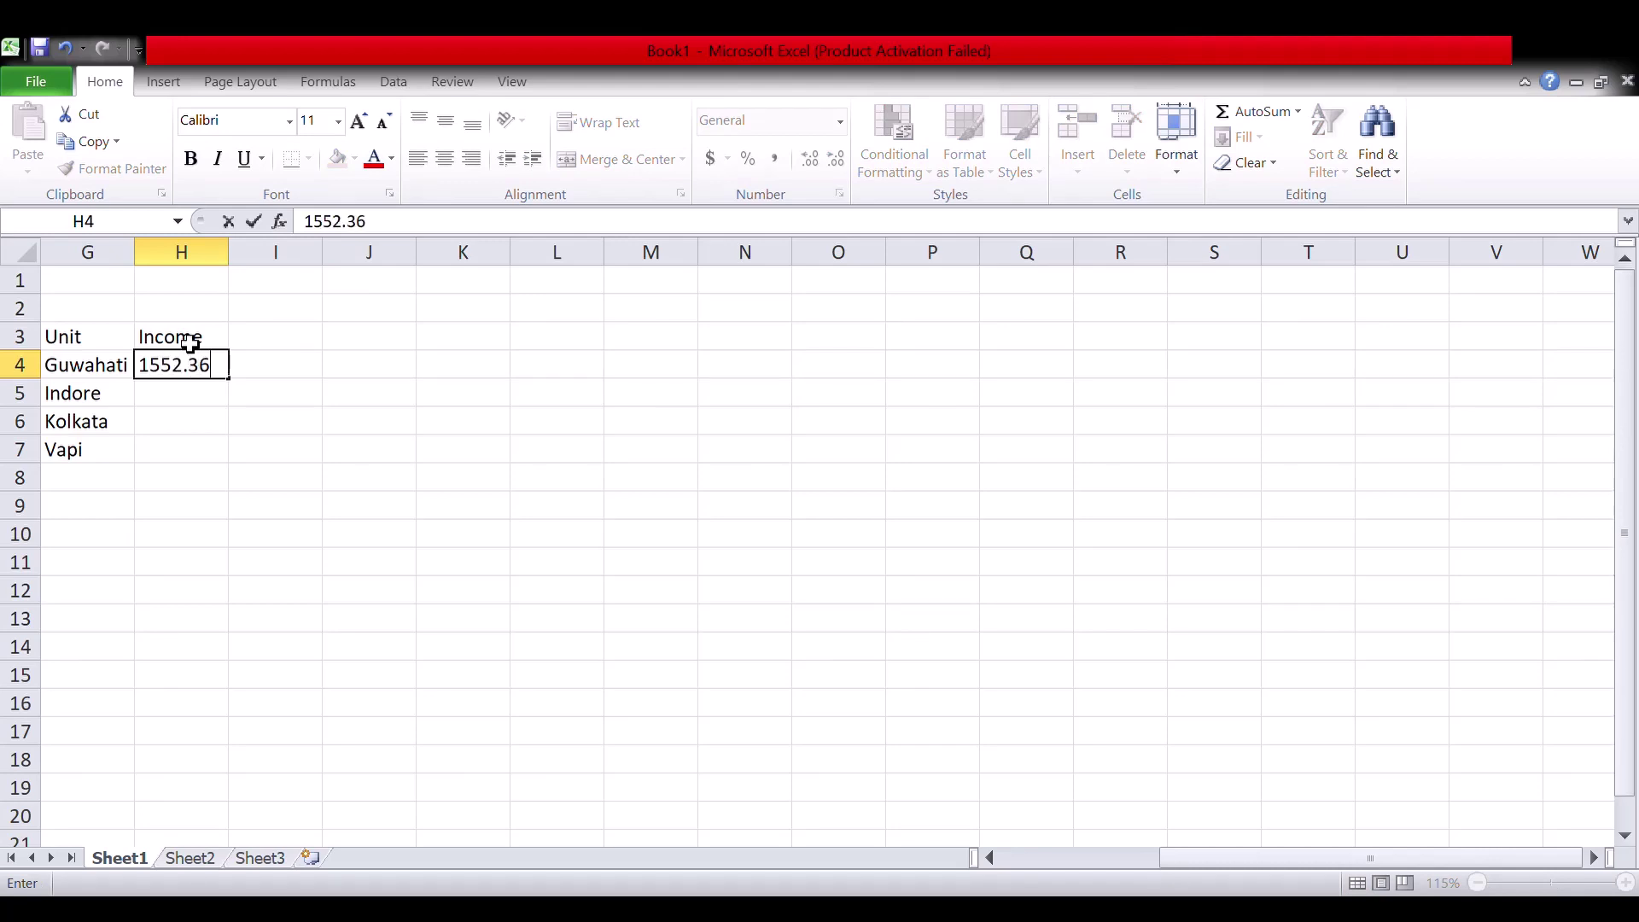
{"action": "key", "text": "Return"}
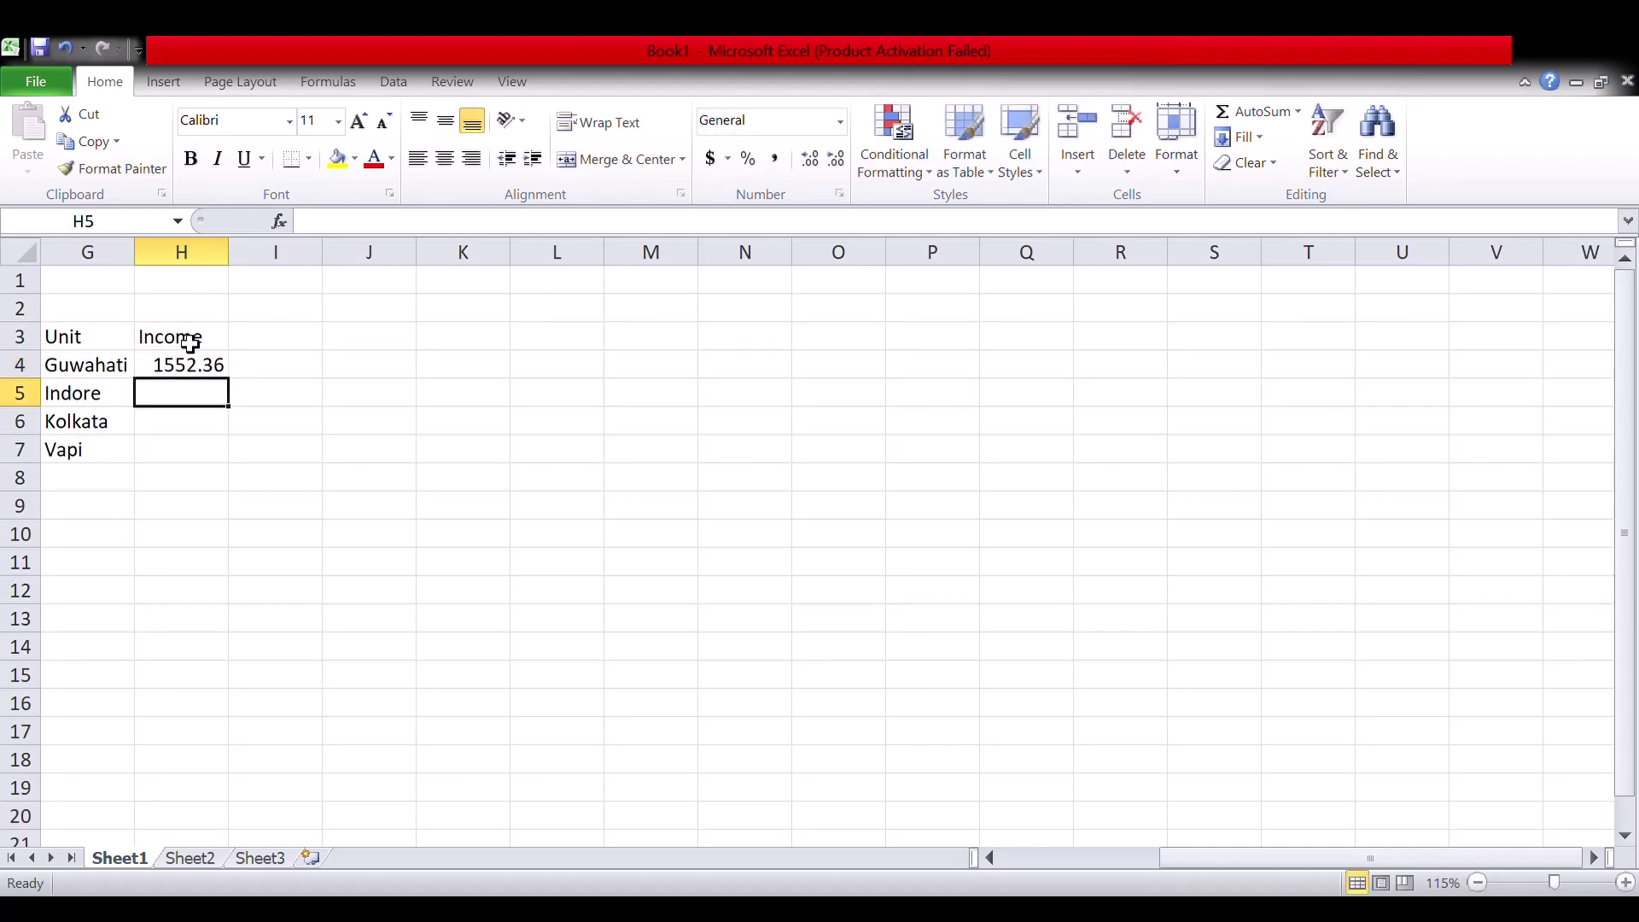
{"action": "type", "text": "3333"}
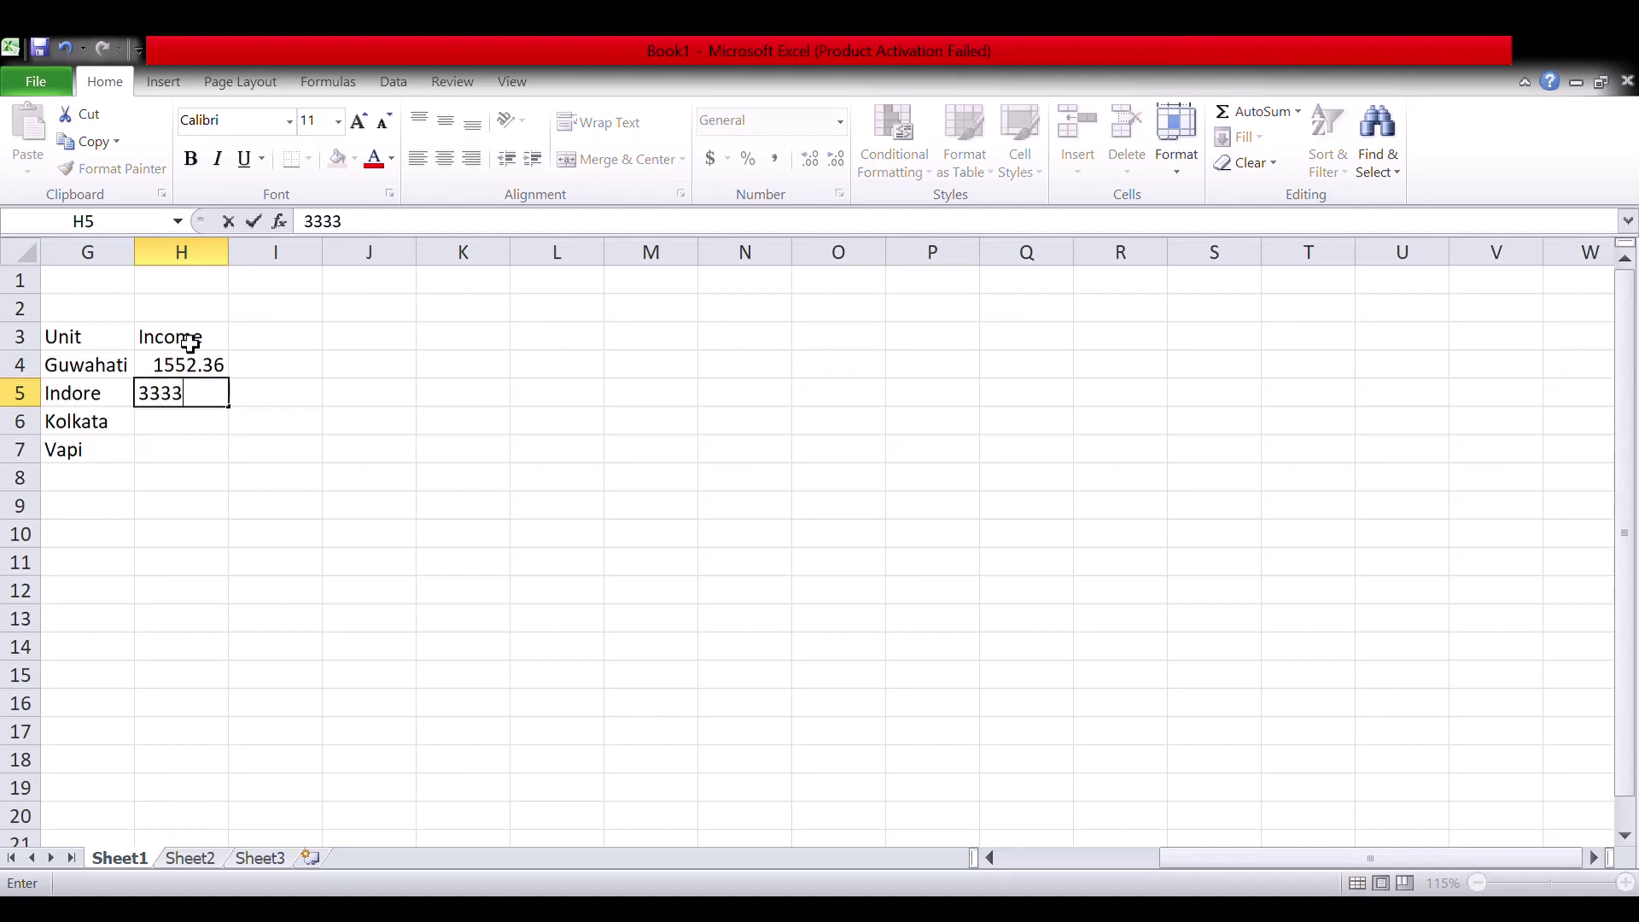
{"action": "key", "text": "Return"}
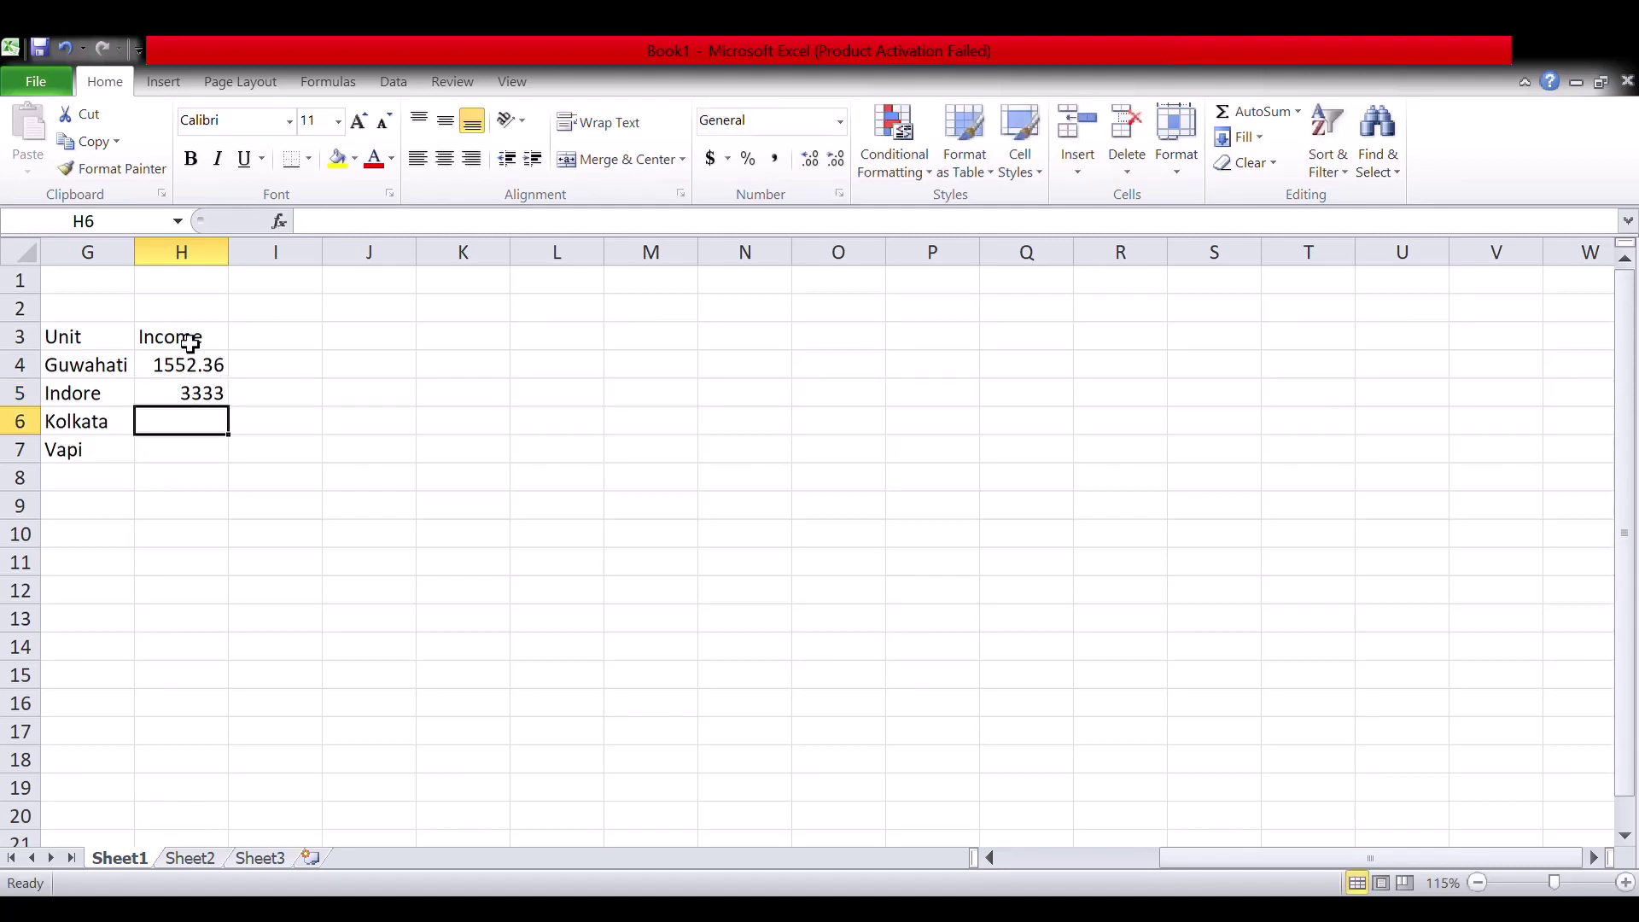
{"action": "type", "text": "1887"}
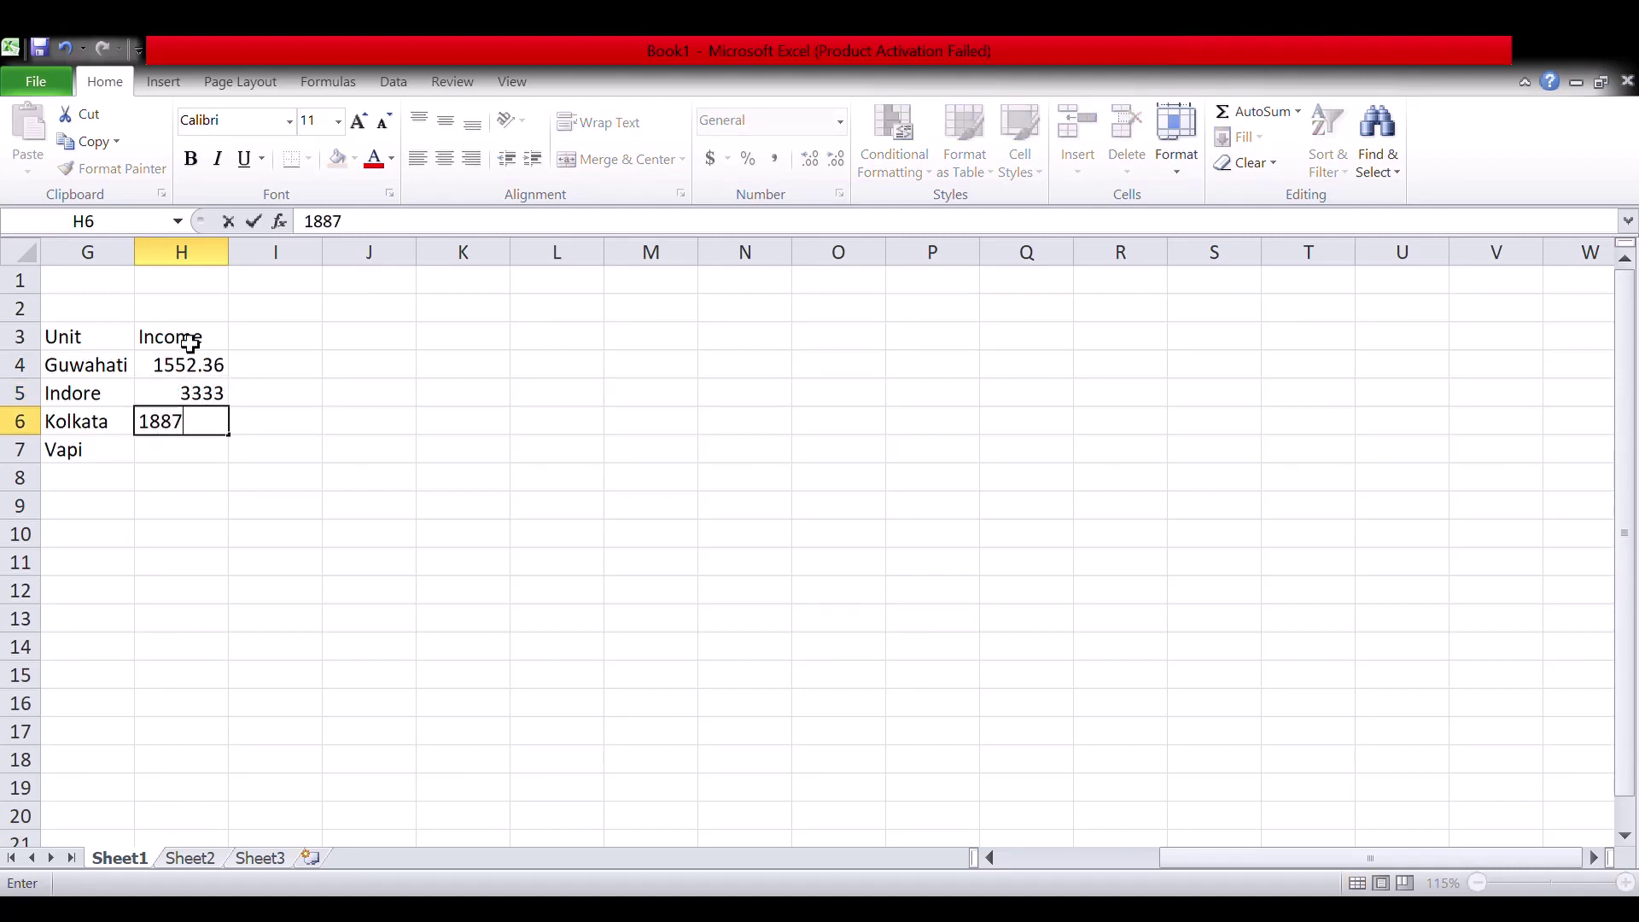
{"action": "type", "text": ".21"}
{"action": "key", "text": "Return"}
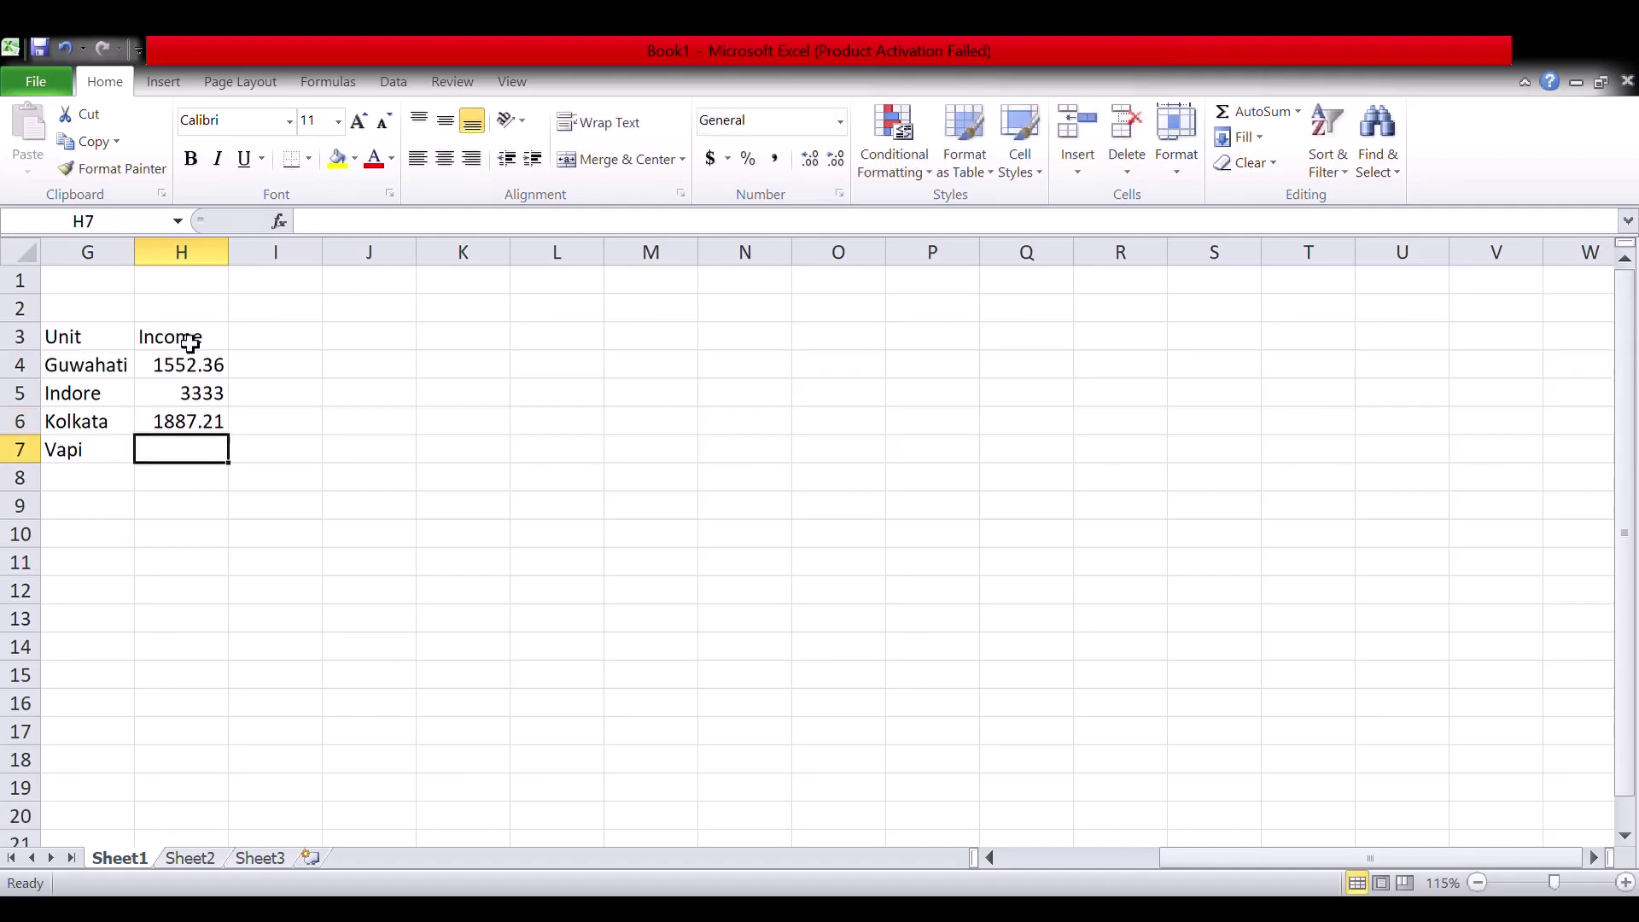
{"action": "type", "text": "2454"}
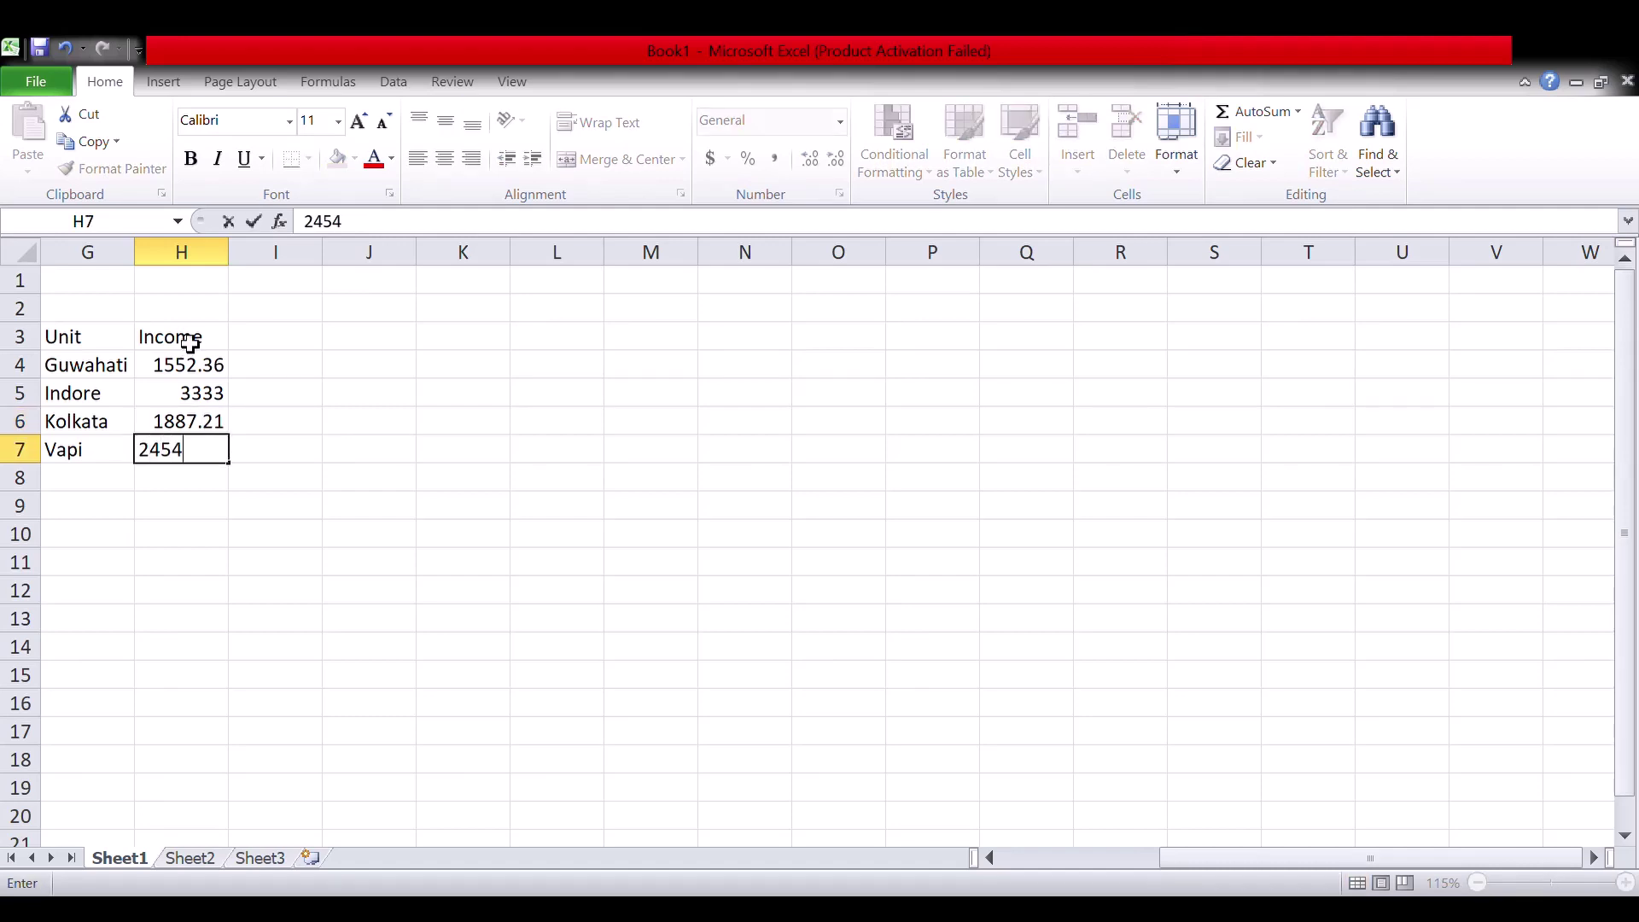
{"action": "type", "text": ".24"}
Enter the column heading Expenses in I3.
{"action": "left_click", "coordinate": [265, 345]}
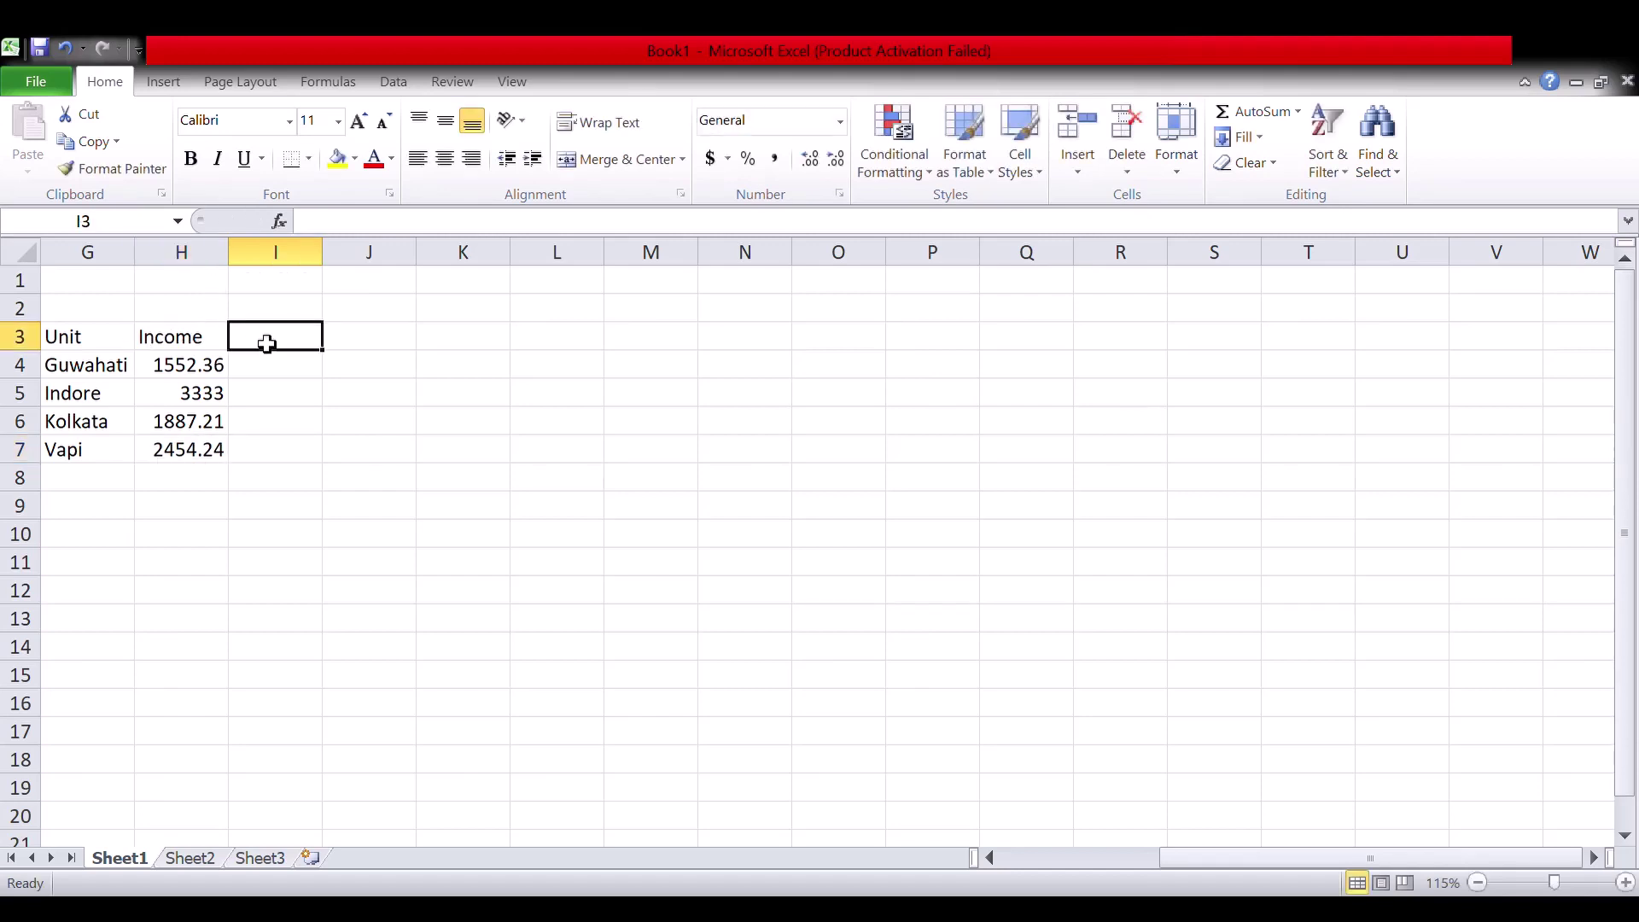
{"action": "type", "text": "Ex"}
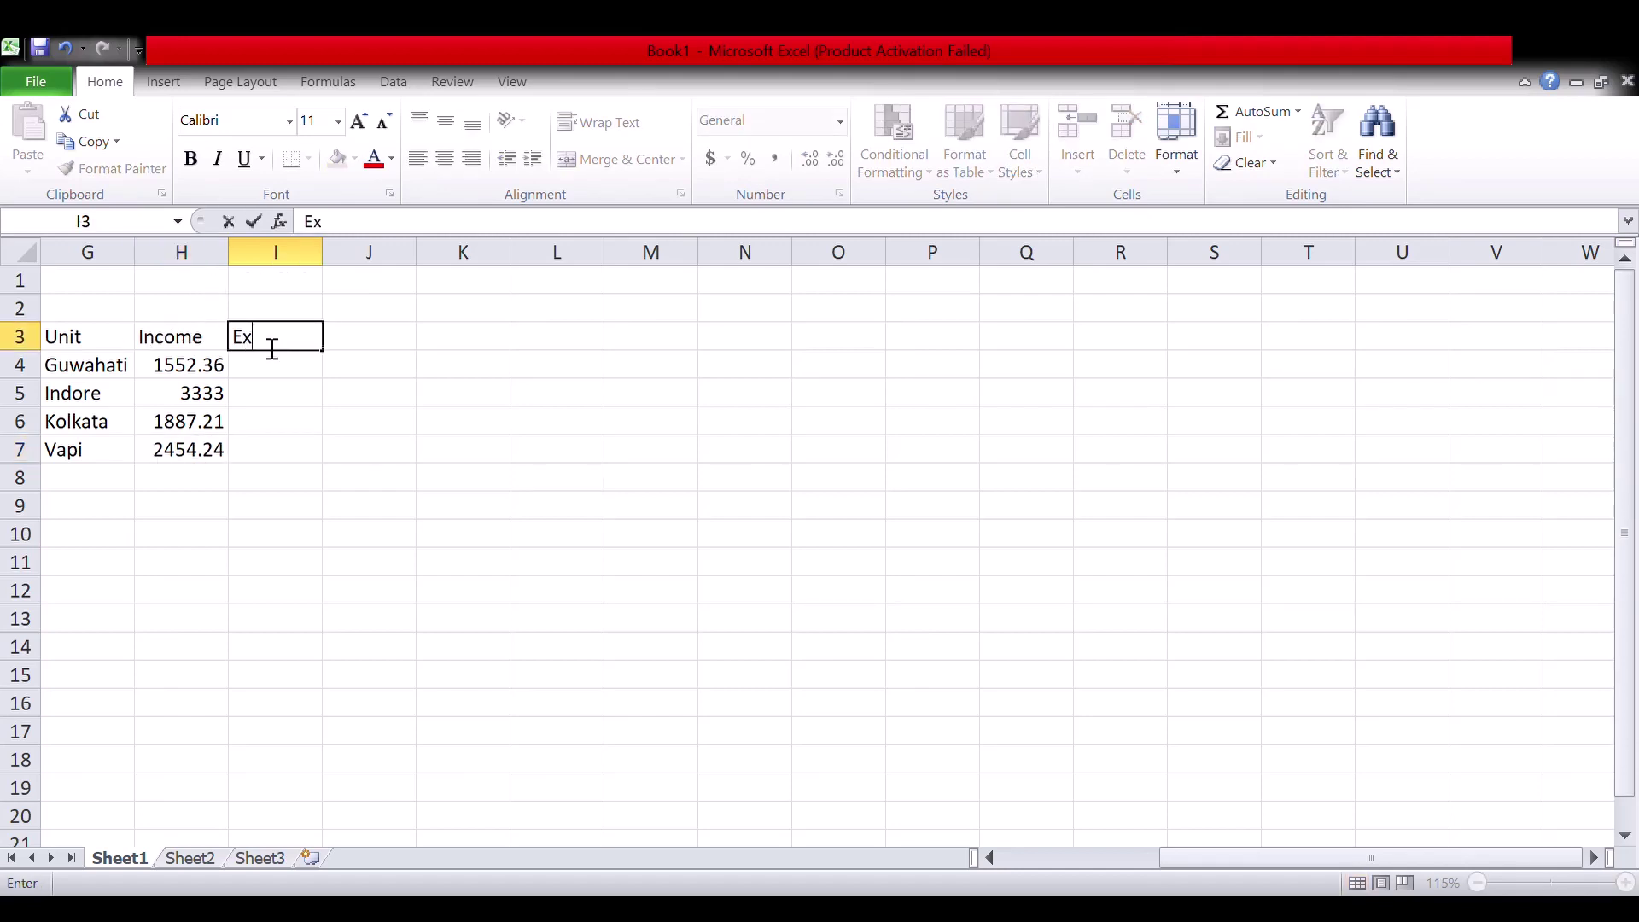
{"action": "type", "text": "penses"}
{"action": "key", "text": "Return"}
Enter the expense values 1365.57, 3222, 1717.01 and 2266.66 in cells I4 to I7.
{"action": "type", "text": "1365"}
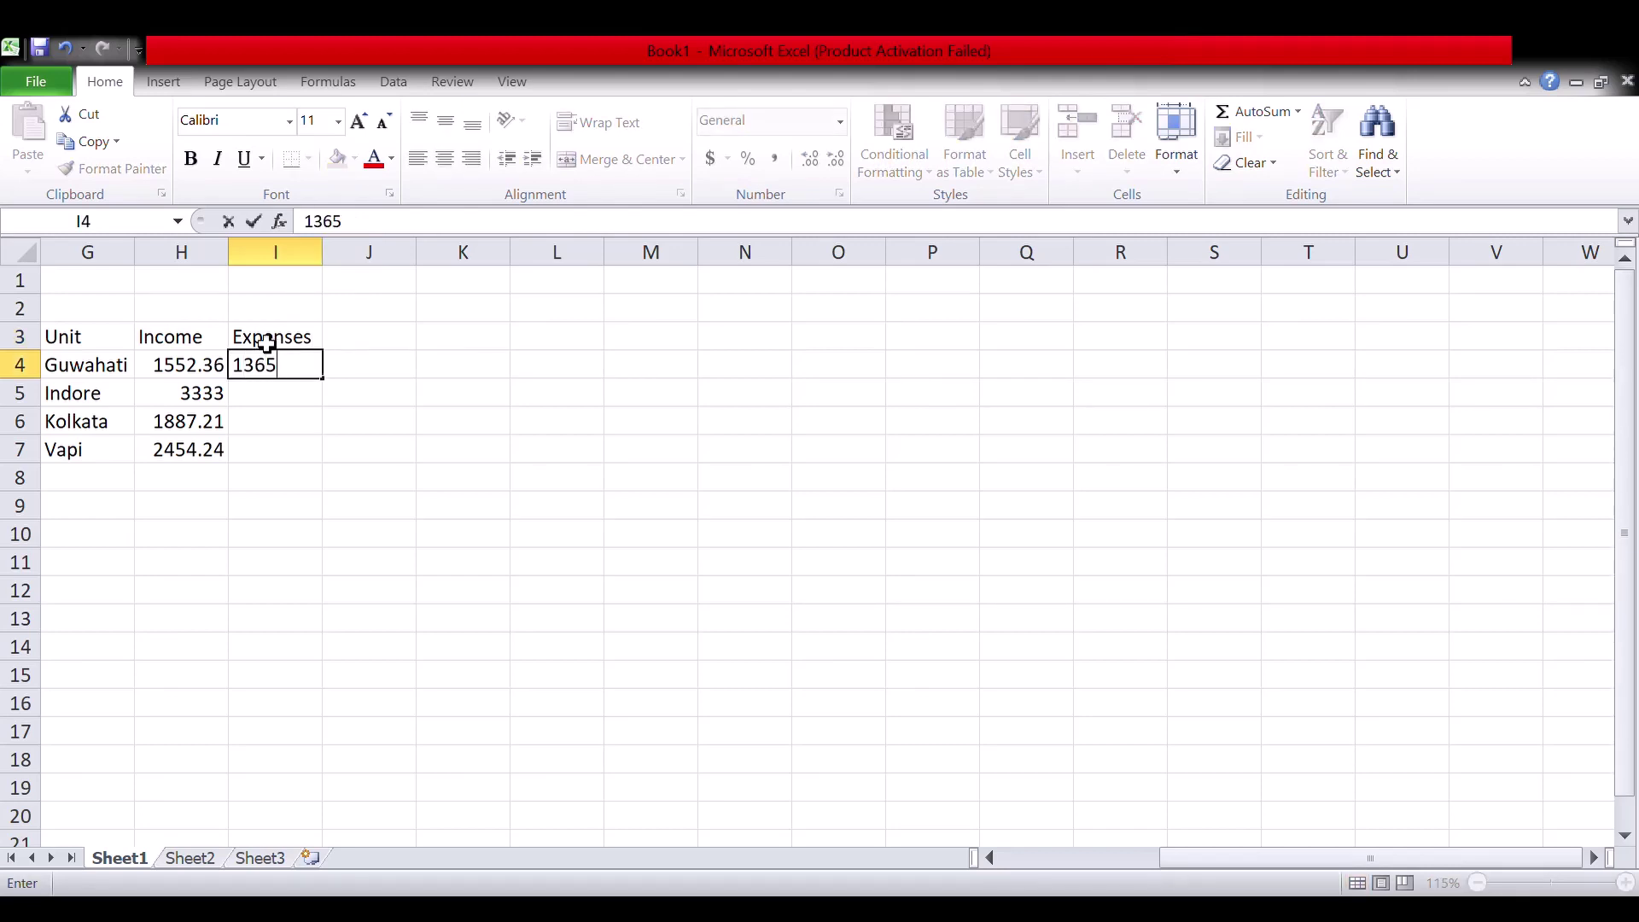
{"action": "type", "text": ".57"}
{"action": "key", "text": "Return"}
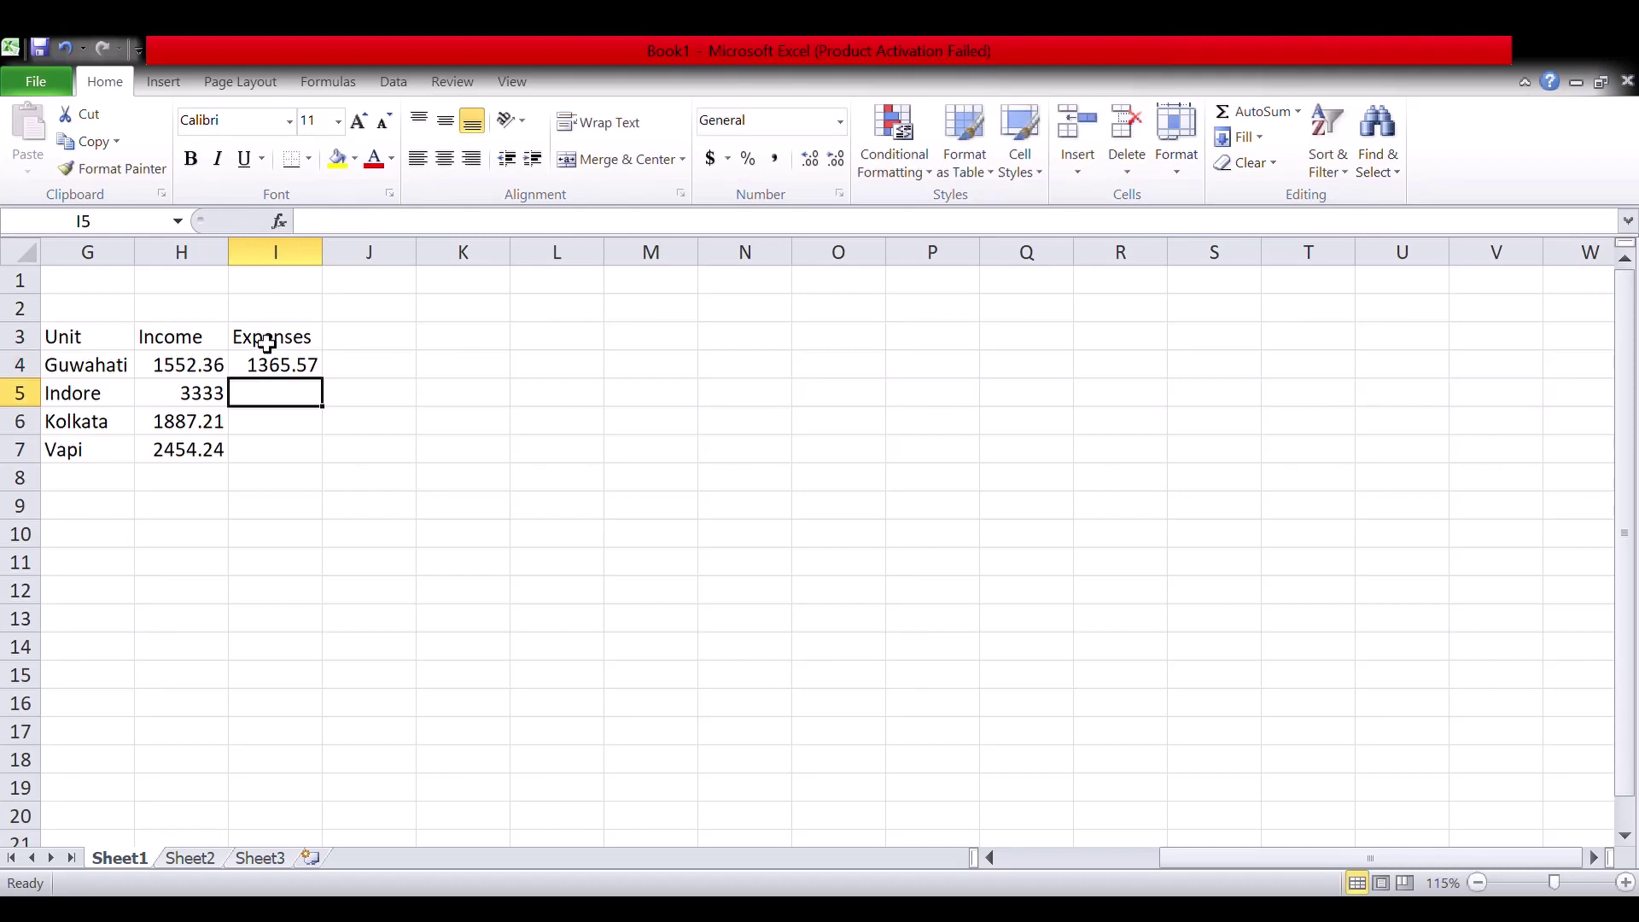
{"action": "type", "text": "3222"}
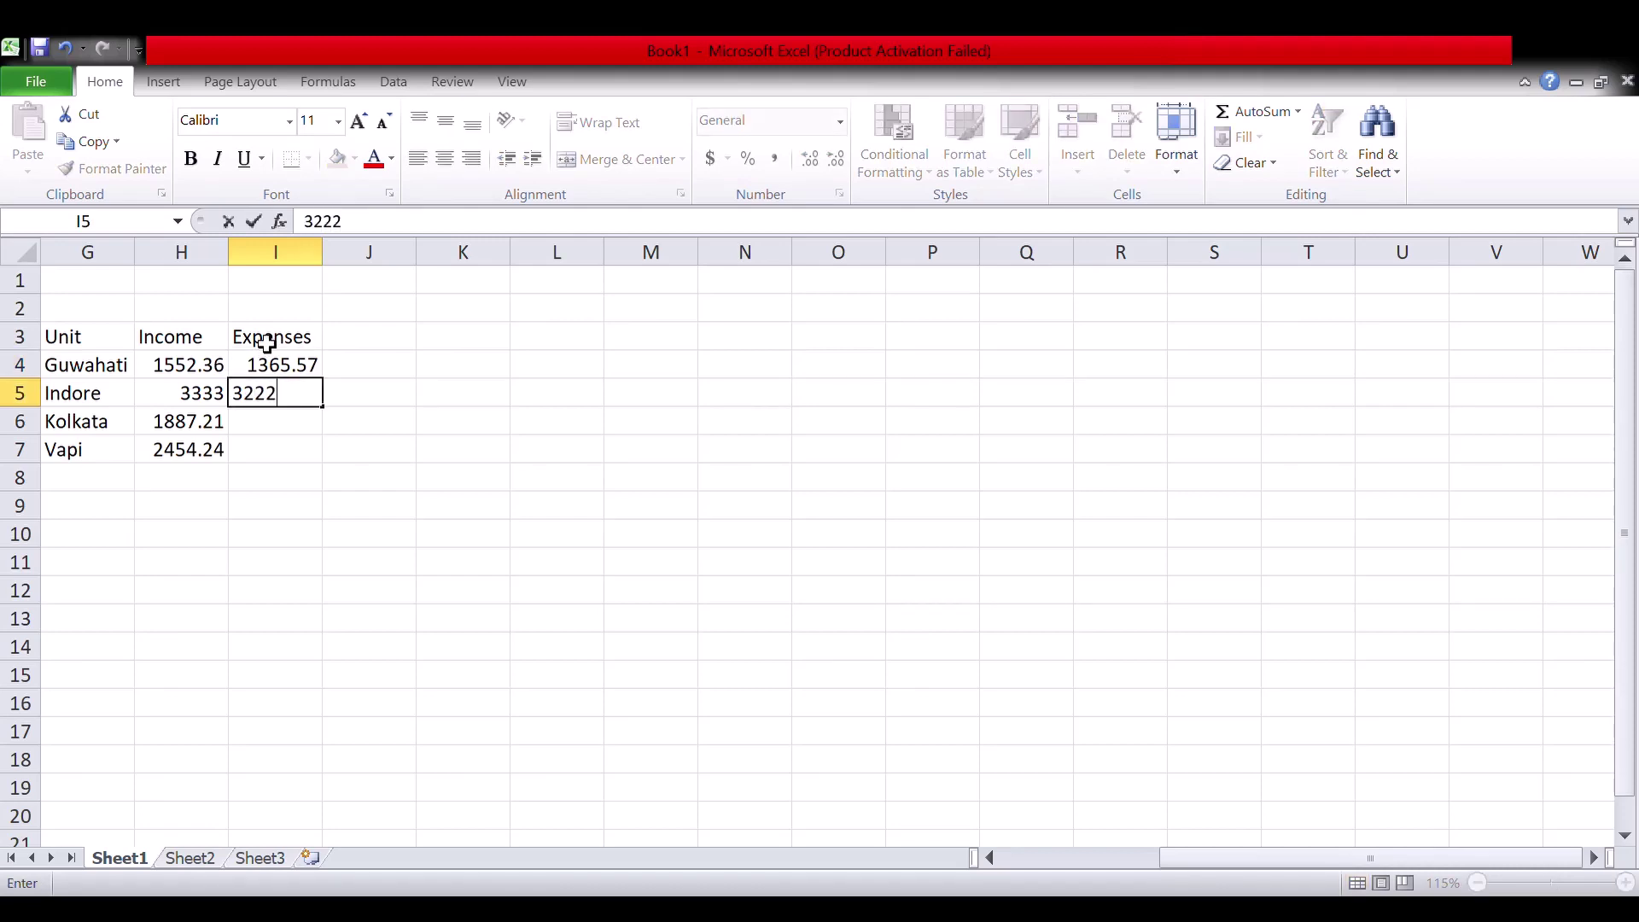
{"action": "key", "text": "Return"}
{"action": "type", "text": "1717"}
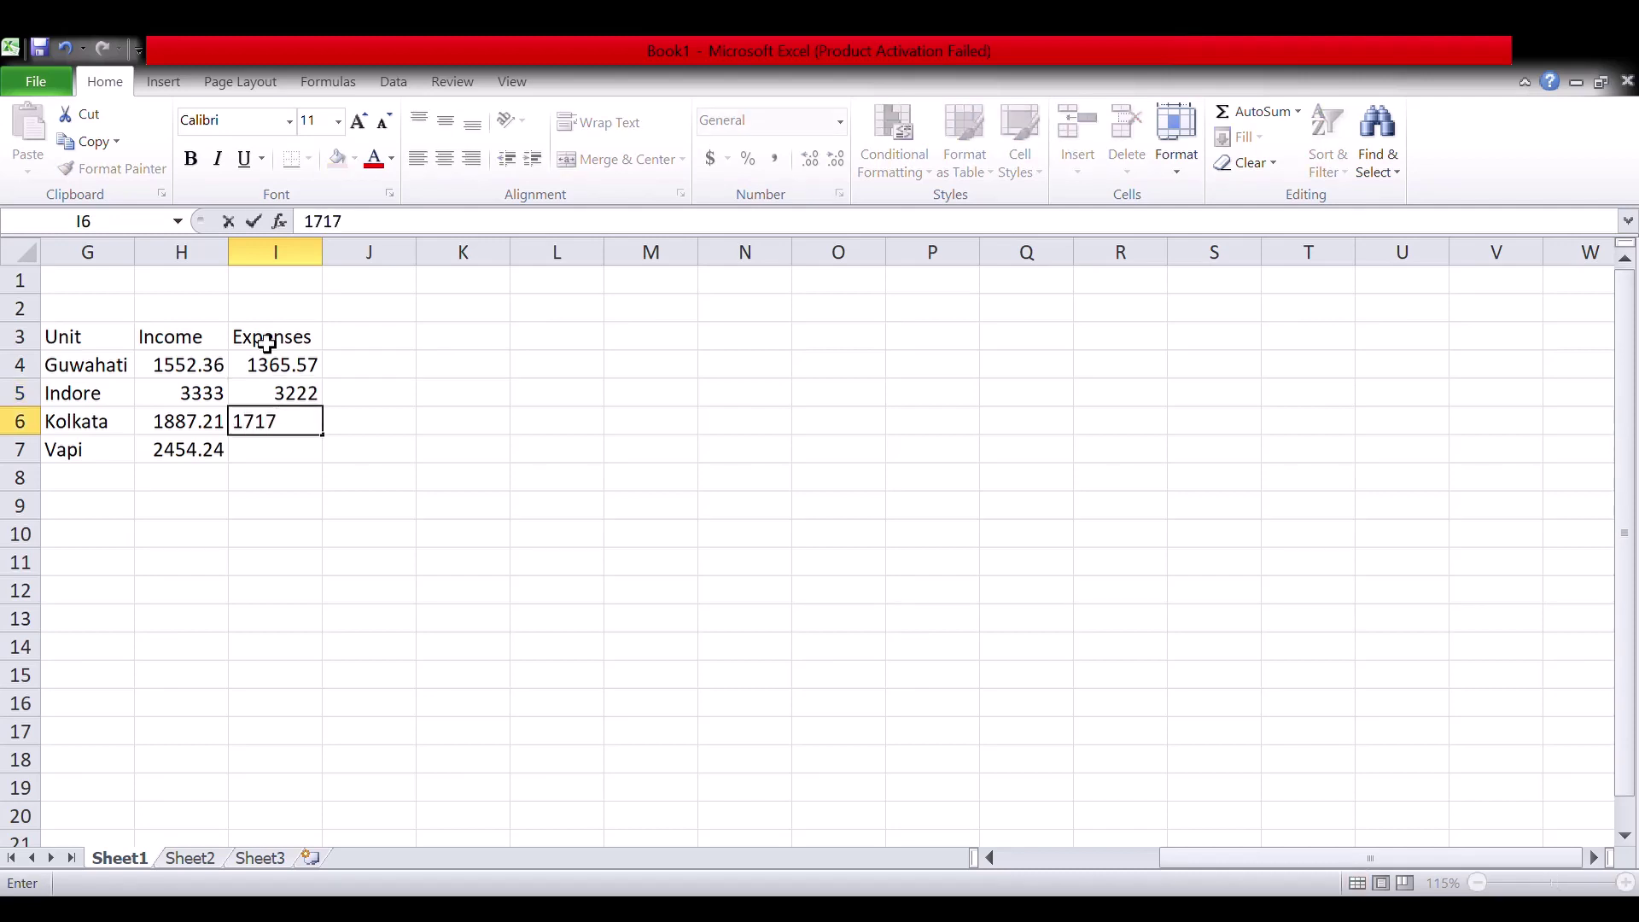
{"action": "type", "text": ".01"}
{"action": "key", "text": "Return"}
{"action": "type", "text": "22"}
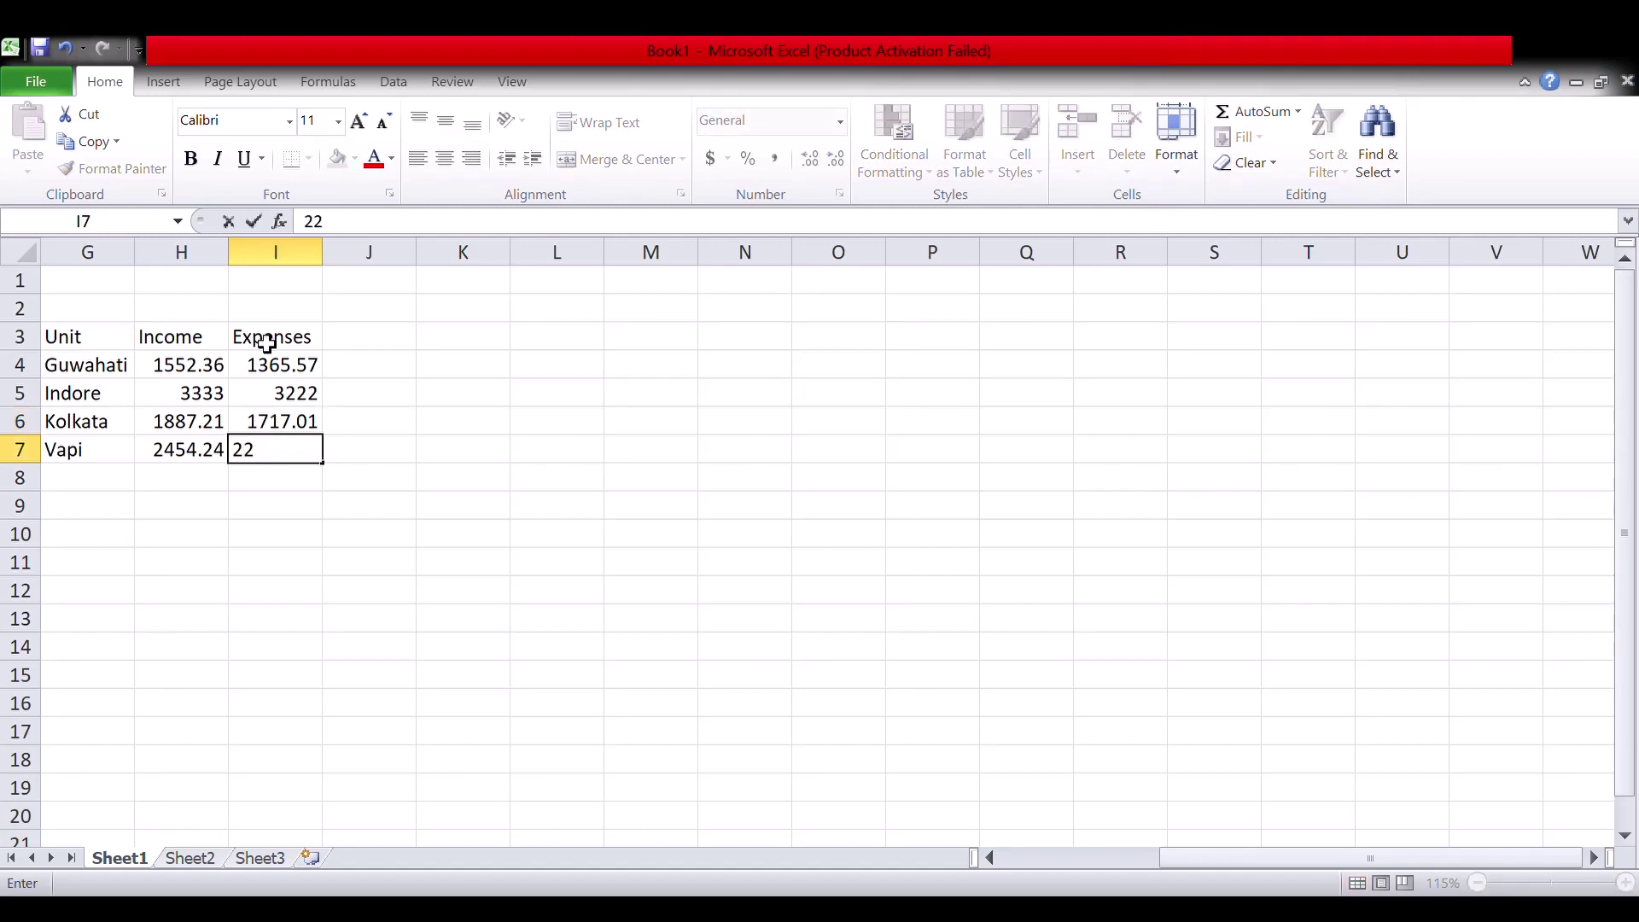
{"action": "type", "text": "66.66"}
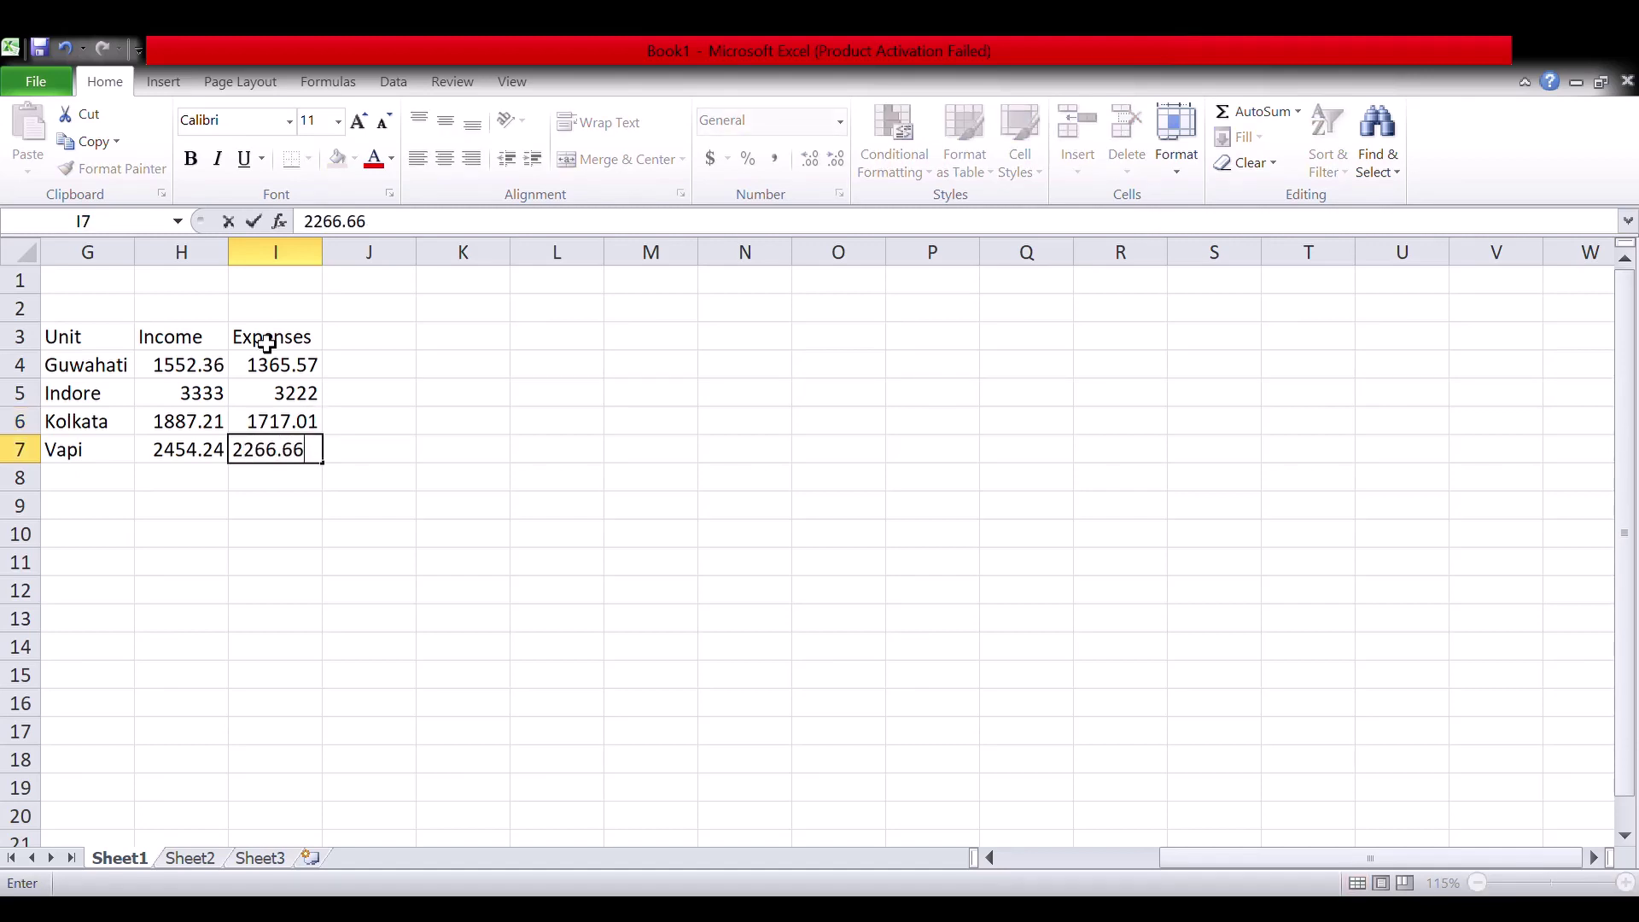
Enter the column heading Surplus of Income over expenses in J3.
{"action": "left_click", "coordinate": [341, 339]}
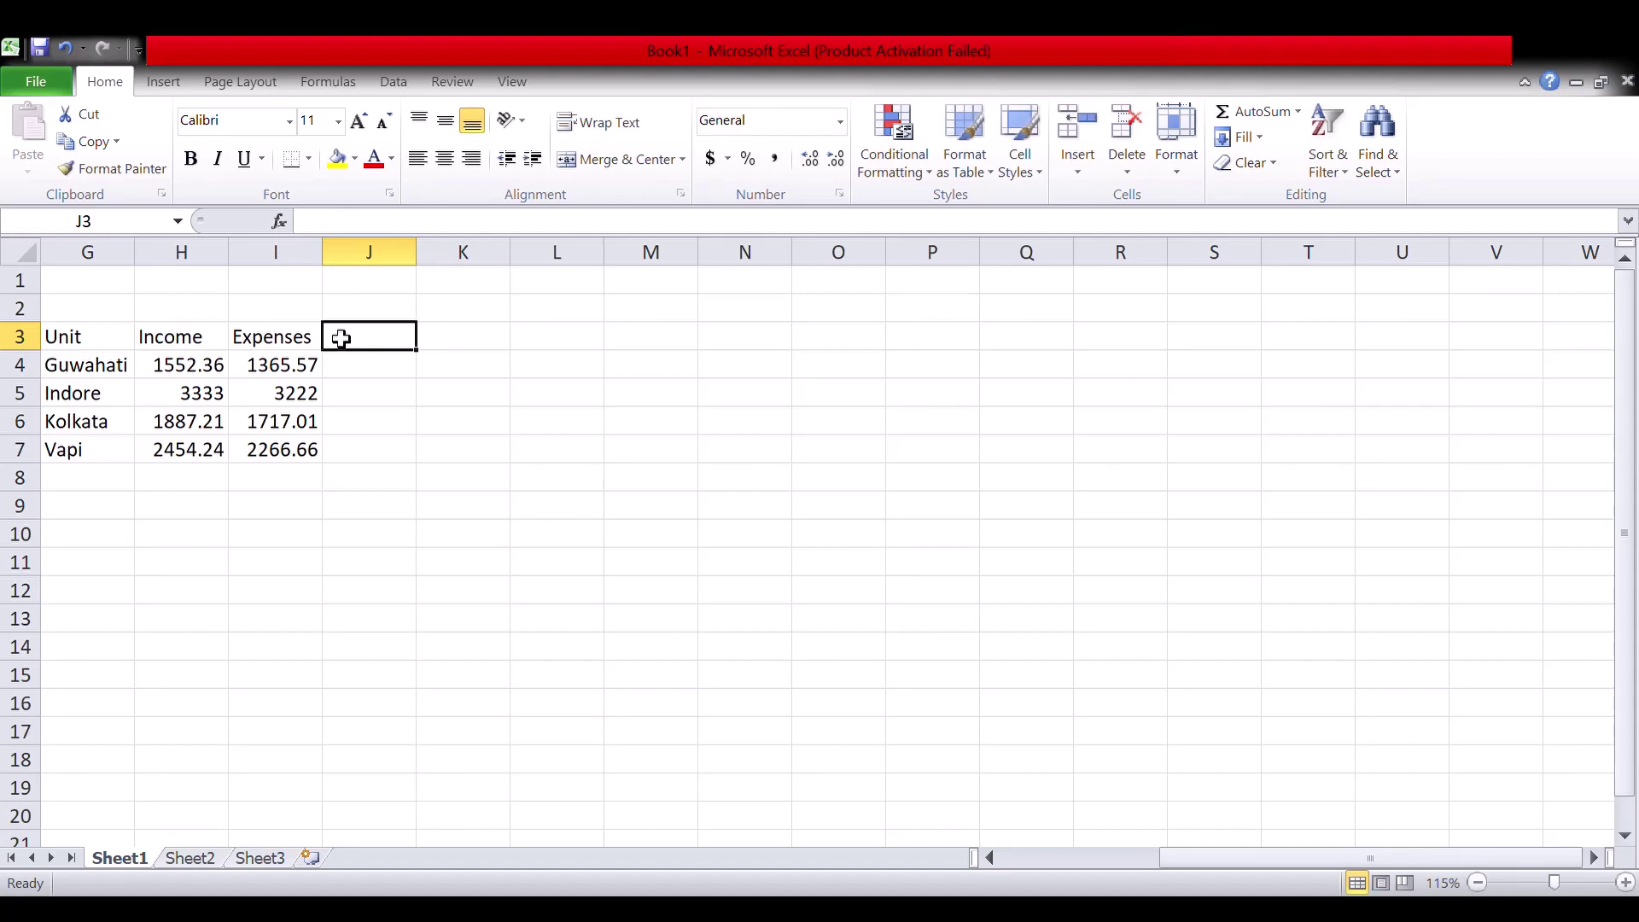
{"action": "type", "text": "Surp"}
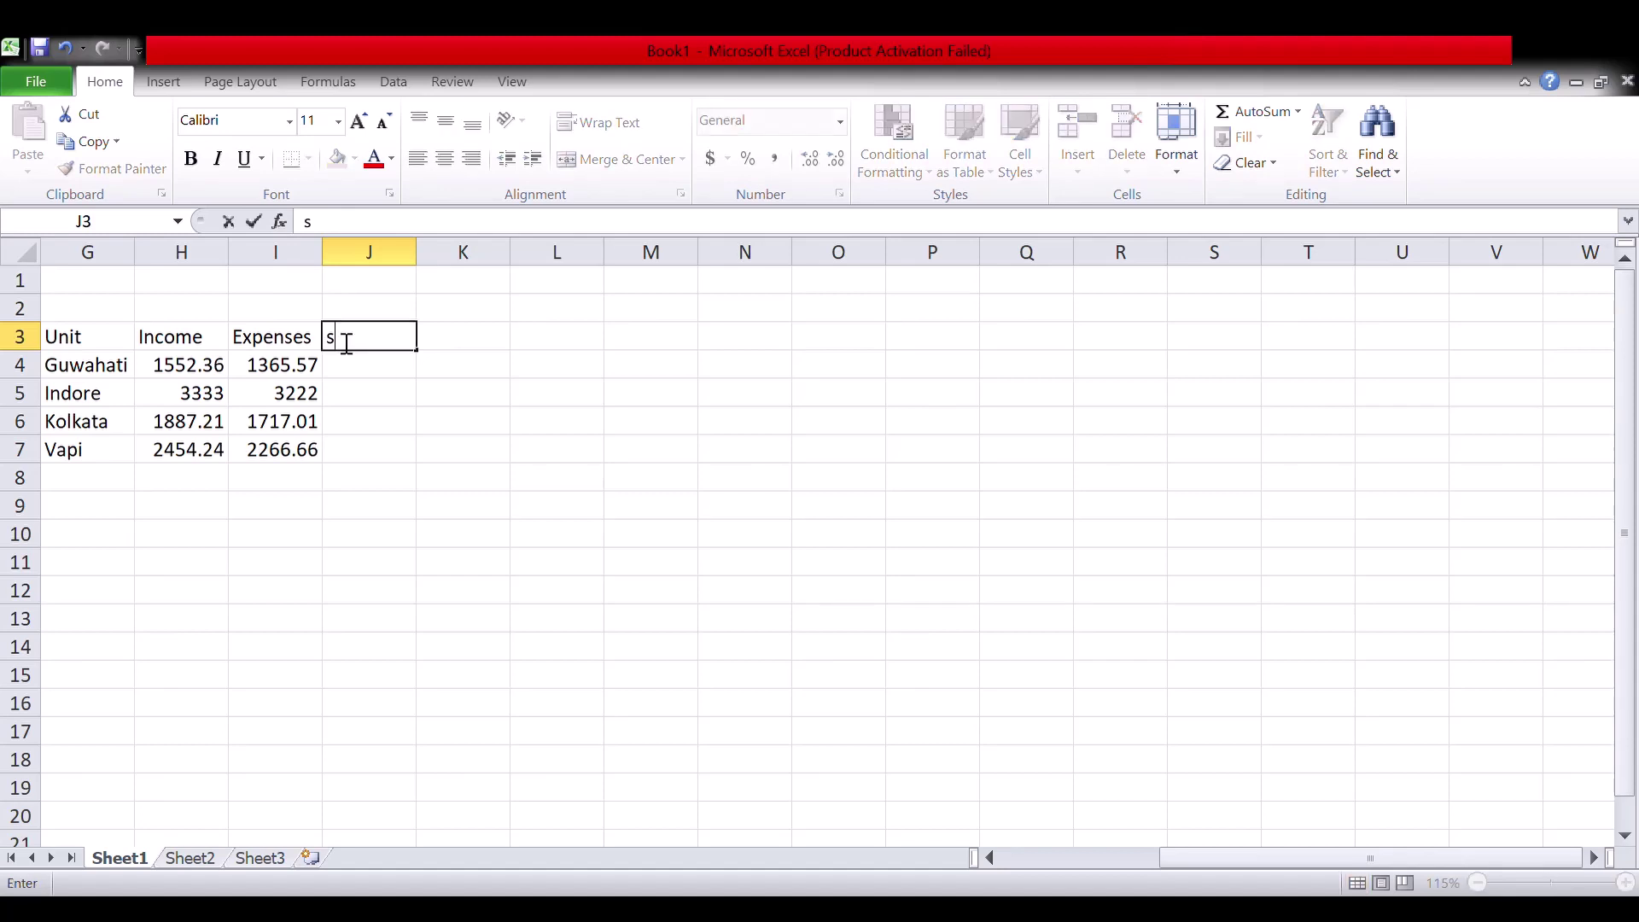
{"action": "type", "text": "lus of"}
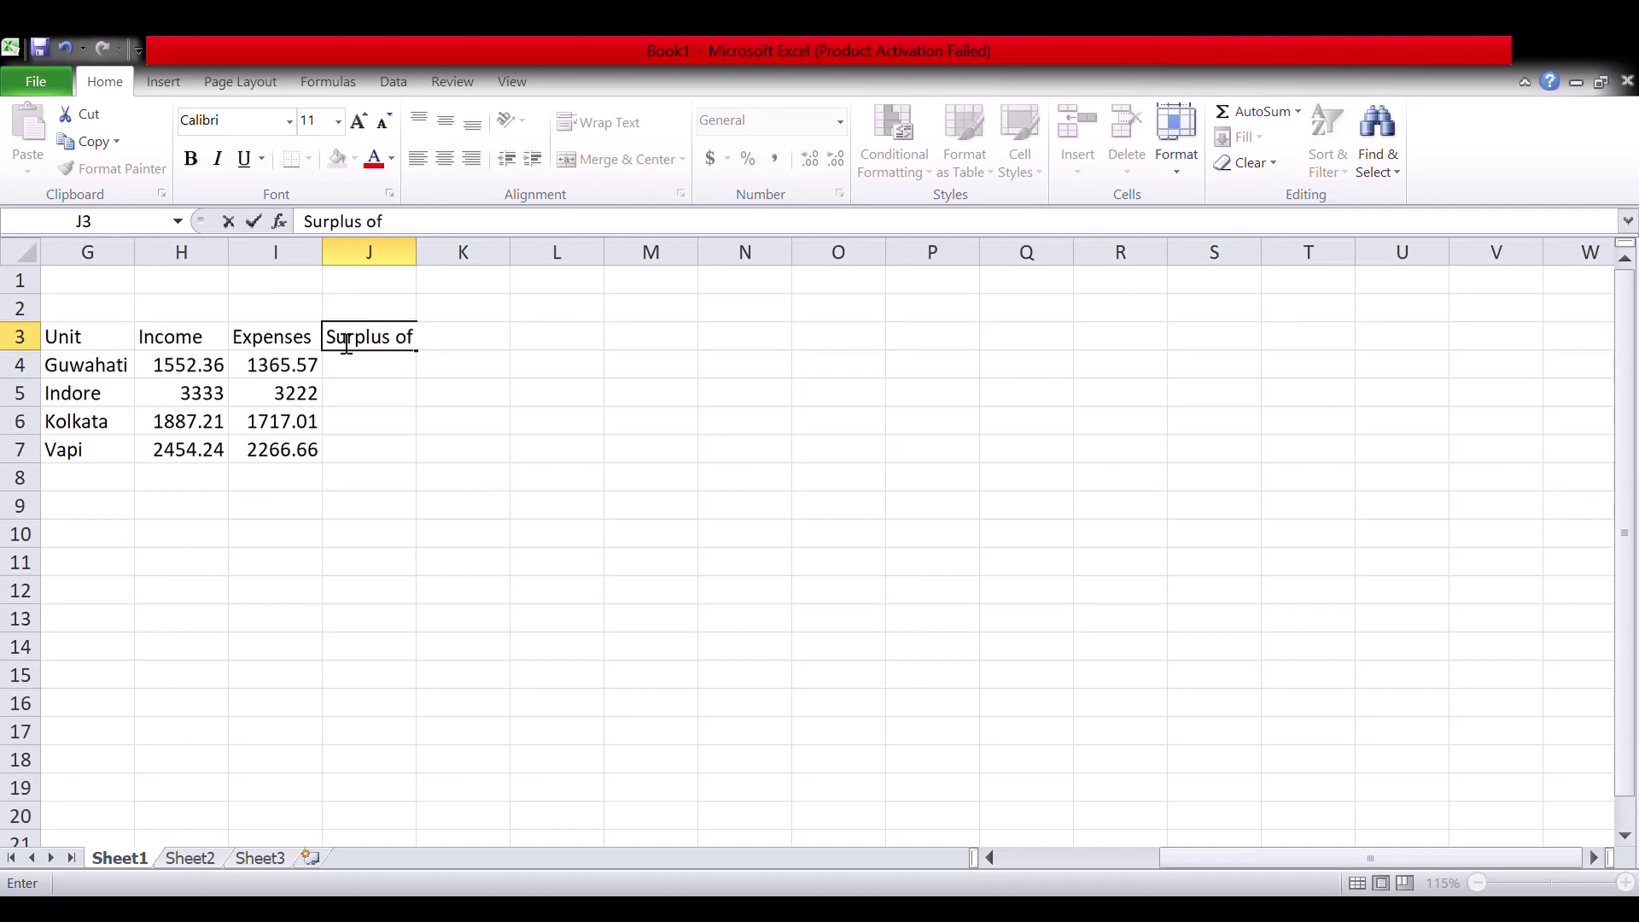
{"action": "type", "text": " Income oc"}
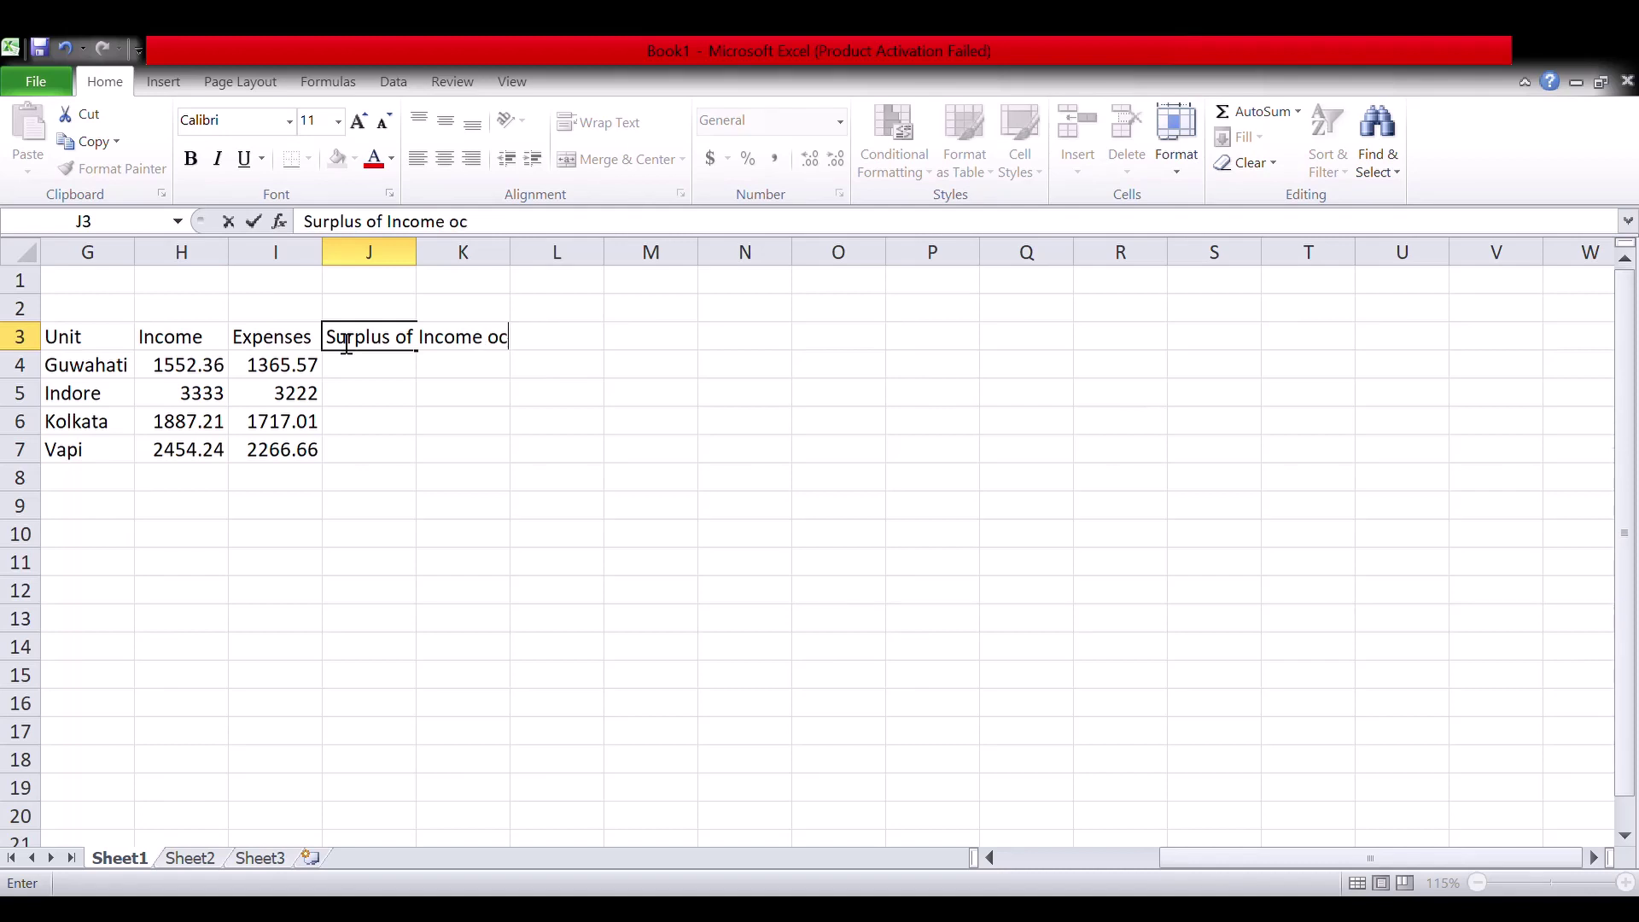
{"action": "key", "text": "BackSpace"}
{"action": "type", "text": "ver ecpe"}
{"action": "key", "text": "BackSpace"}
{"action": "key", "text": "BackSpace"}
{"action": "key", "text": "BackSpace"}
{"action": "type", "text": "xpenses"}
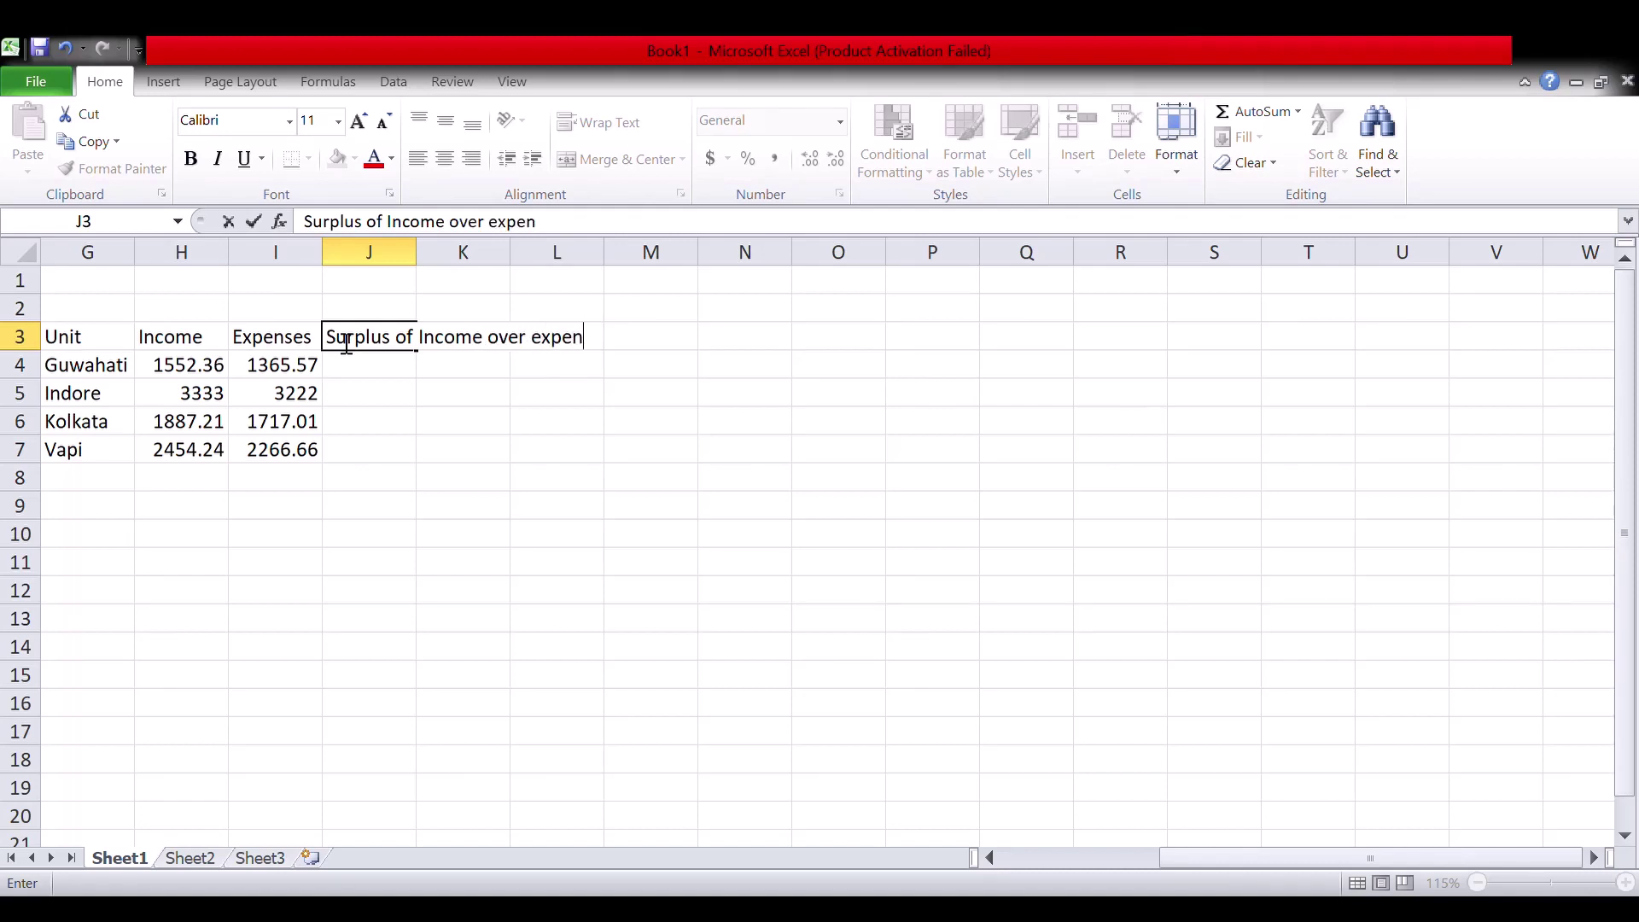
{"action": "left_click", "coordinate": [683, 457]}
Widen column J to about twice its width to give its long heading more room.
{"action": "left_click", "coordinate": [468, 290]}
{"action": "left_click", "coordinate": [466, 336]}
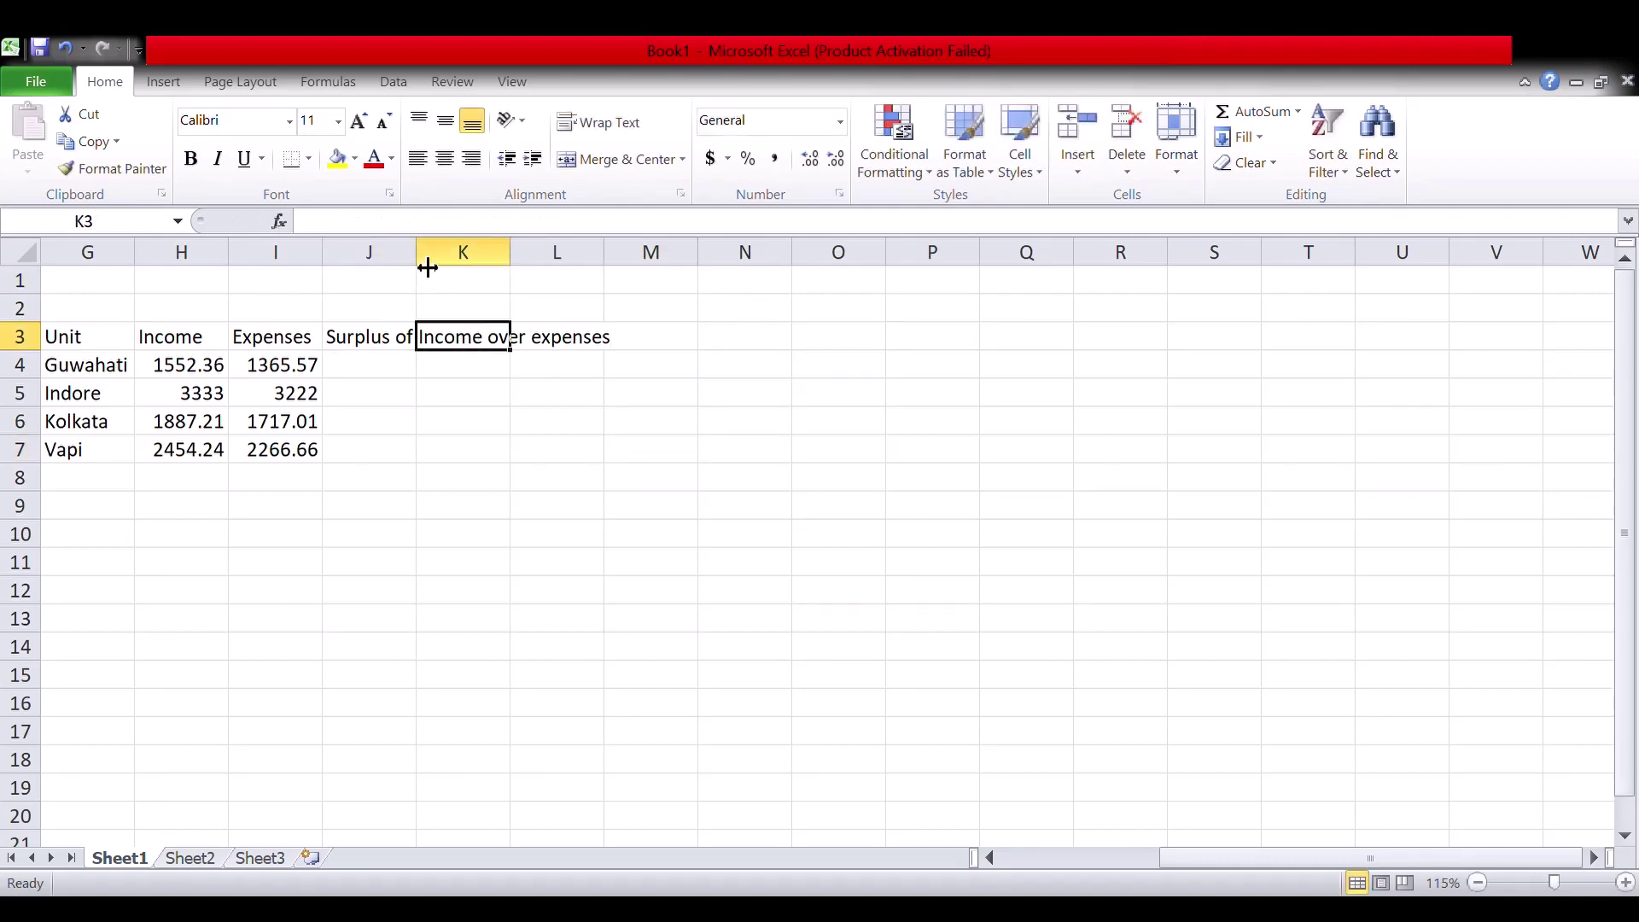
{"action": "left_click_drag", "start_coordinate": [416, 260], "coordinate": [519, 260]}
Enter the column heading %of surplus over income in K3.
{"action": "left_click", "coordinate": [570, 282]}
{"action": "left_click", "coordinate": [597, 342]}
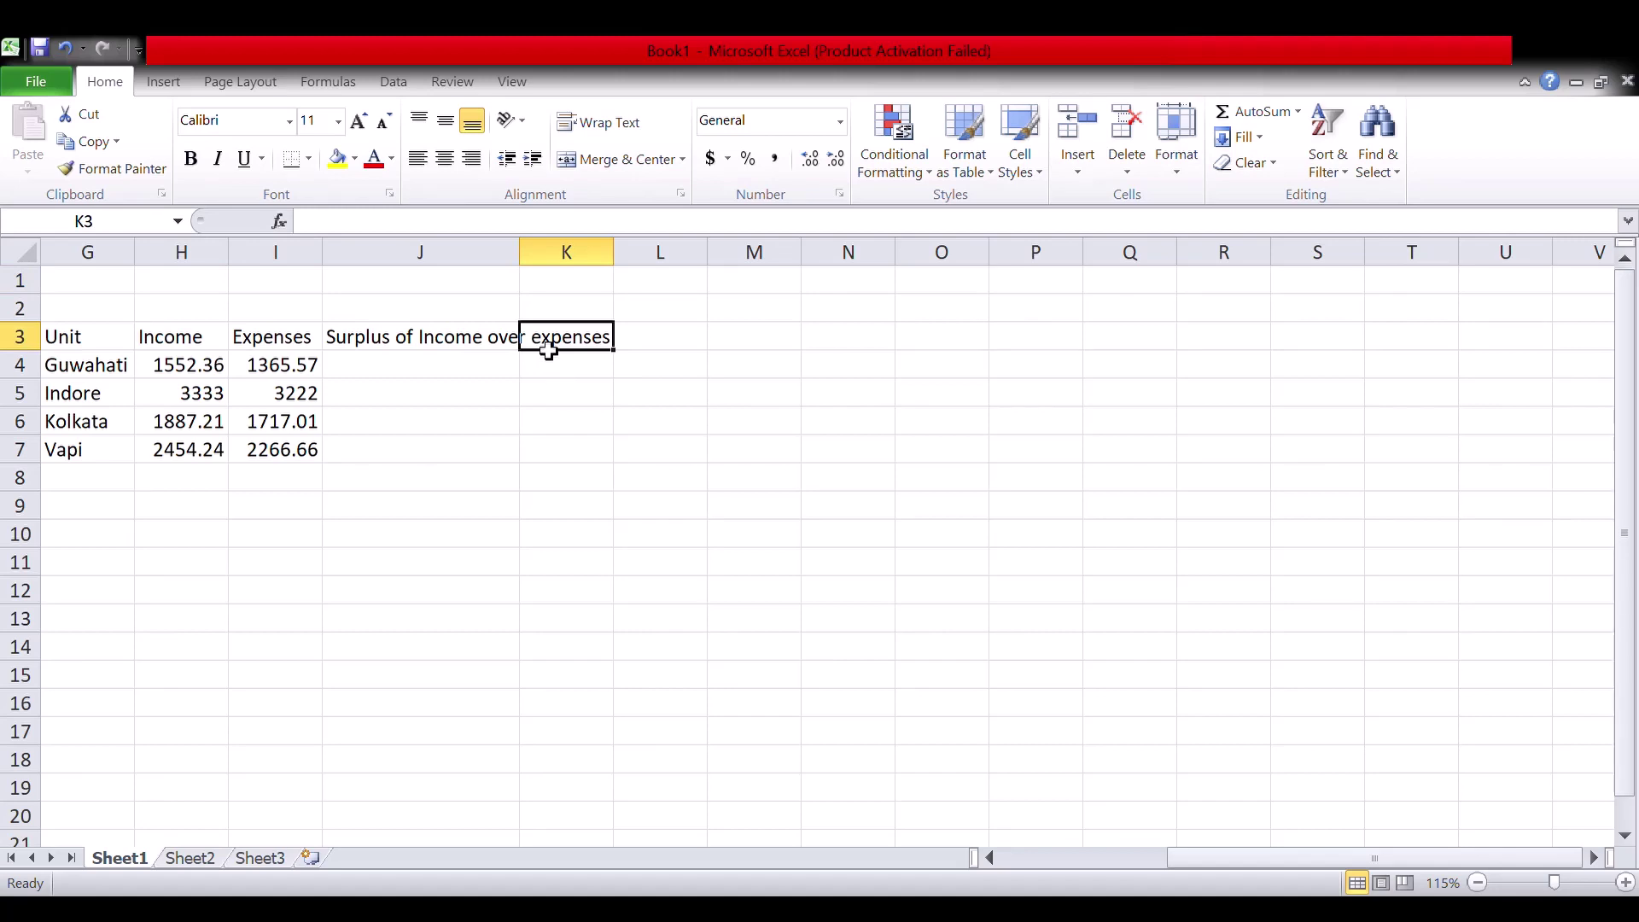
{"action": "type", "text": "%of"}
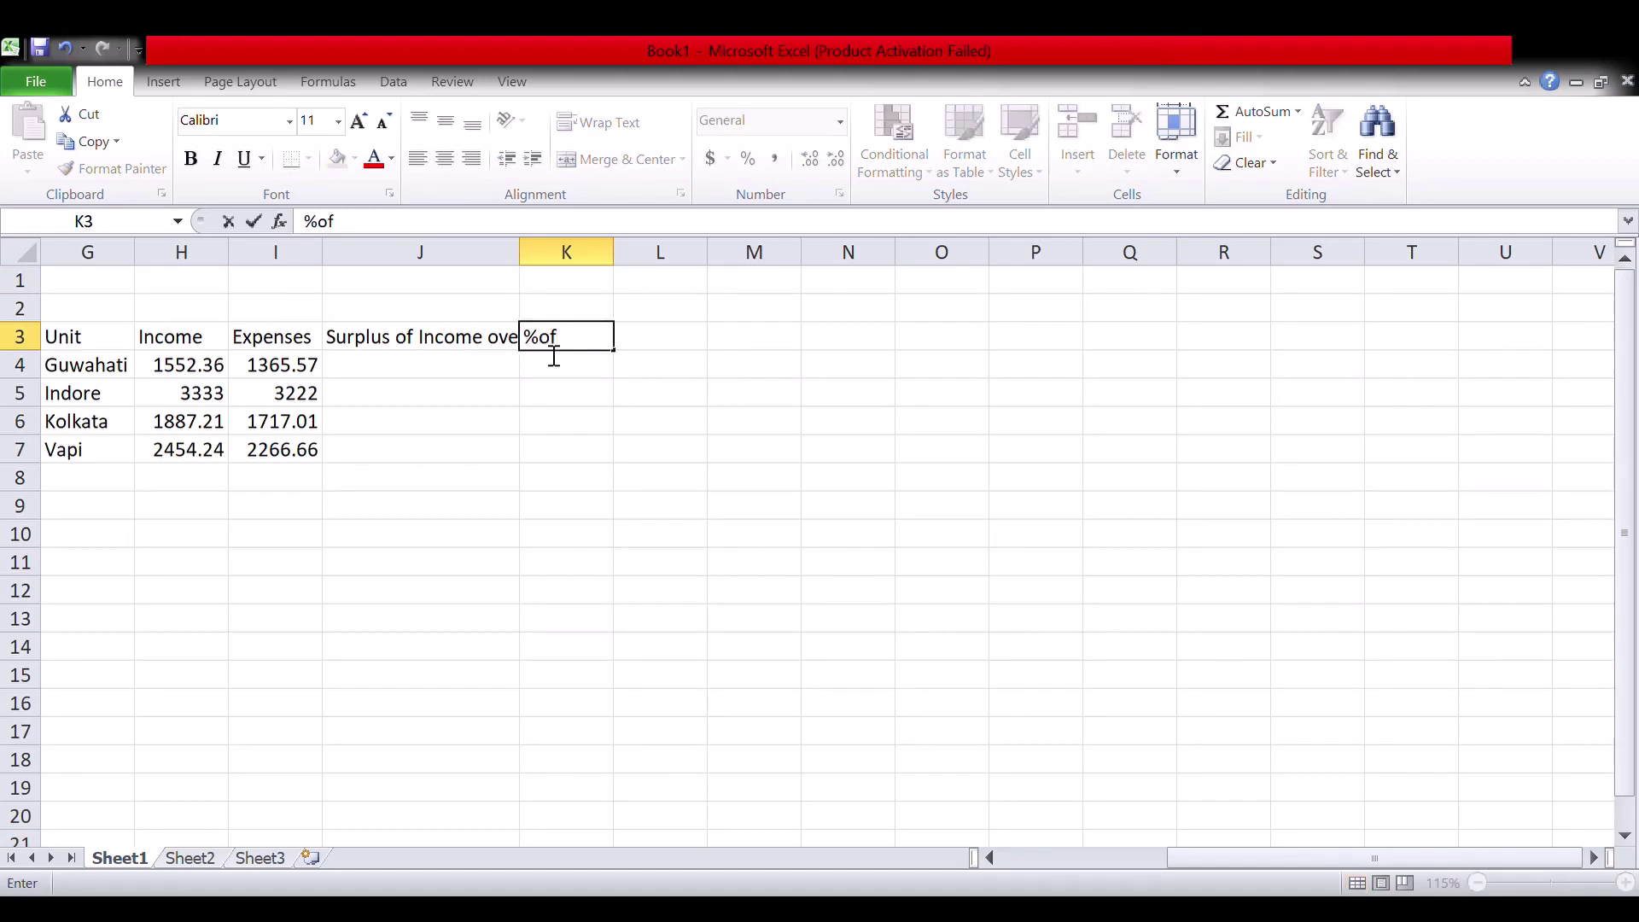
{"action": "type", "text": " surplus over"}
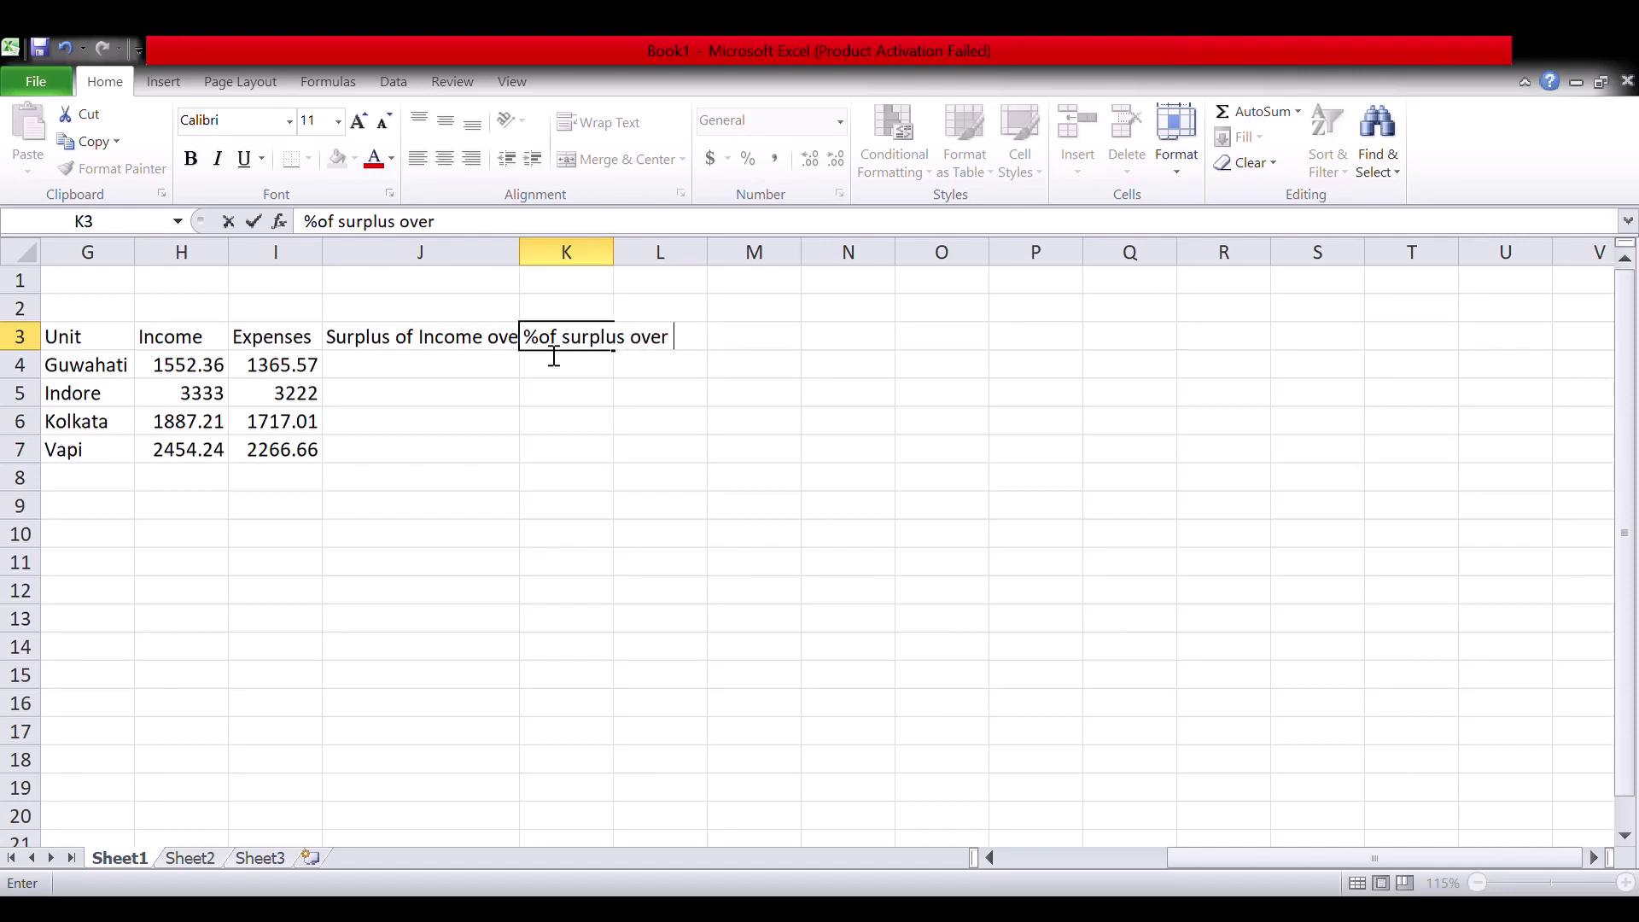
{"action": "type", "text": " income"}
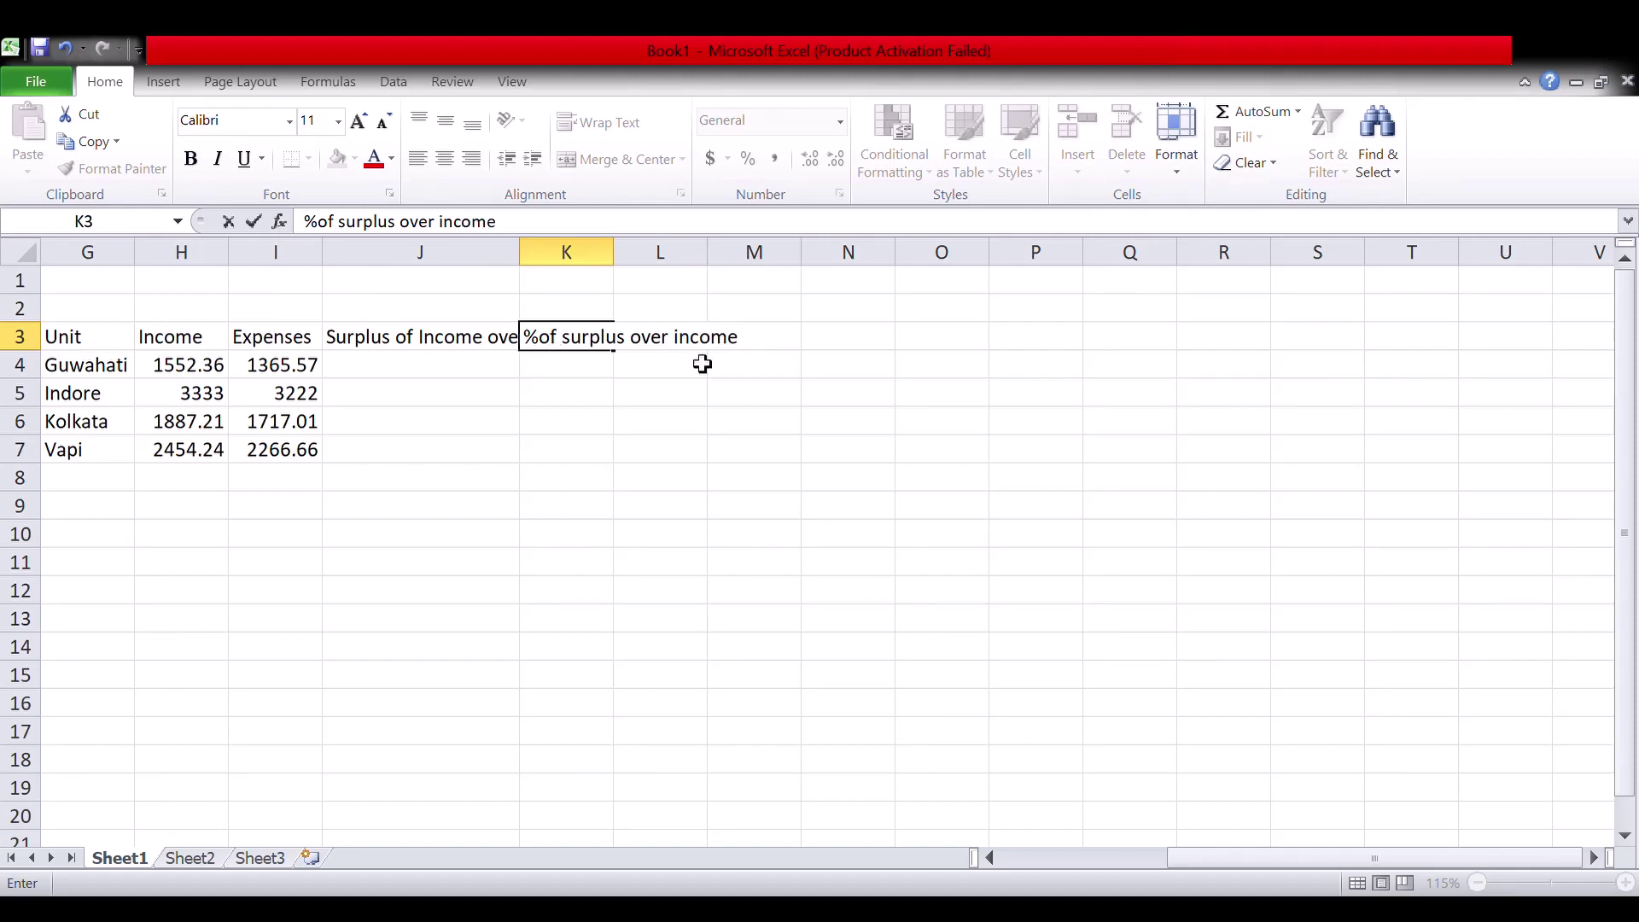
{"action": "left_click", "coordinate": [677, 346]}
Enter the column heading % of surplus over expense in L3.
{"action": "left_click", "coordinate": [717, 389]}
{"action": "left_click", "coordinate": [690, 348]}
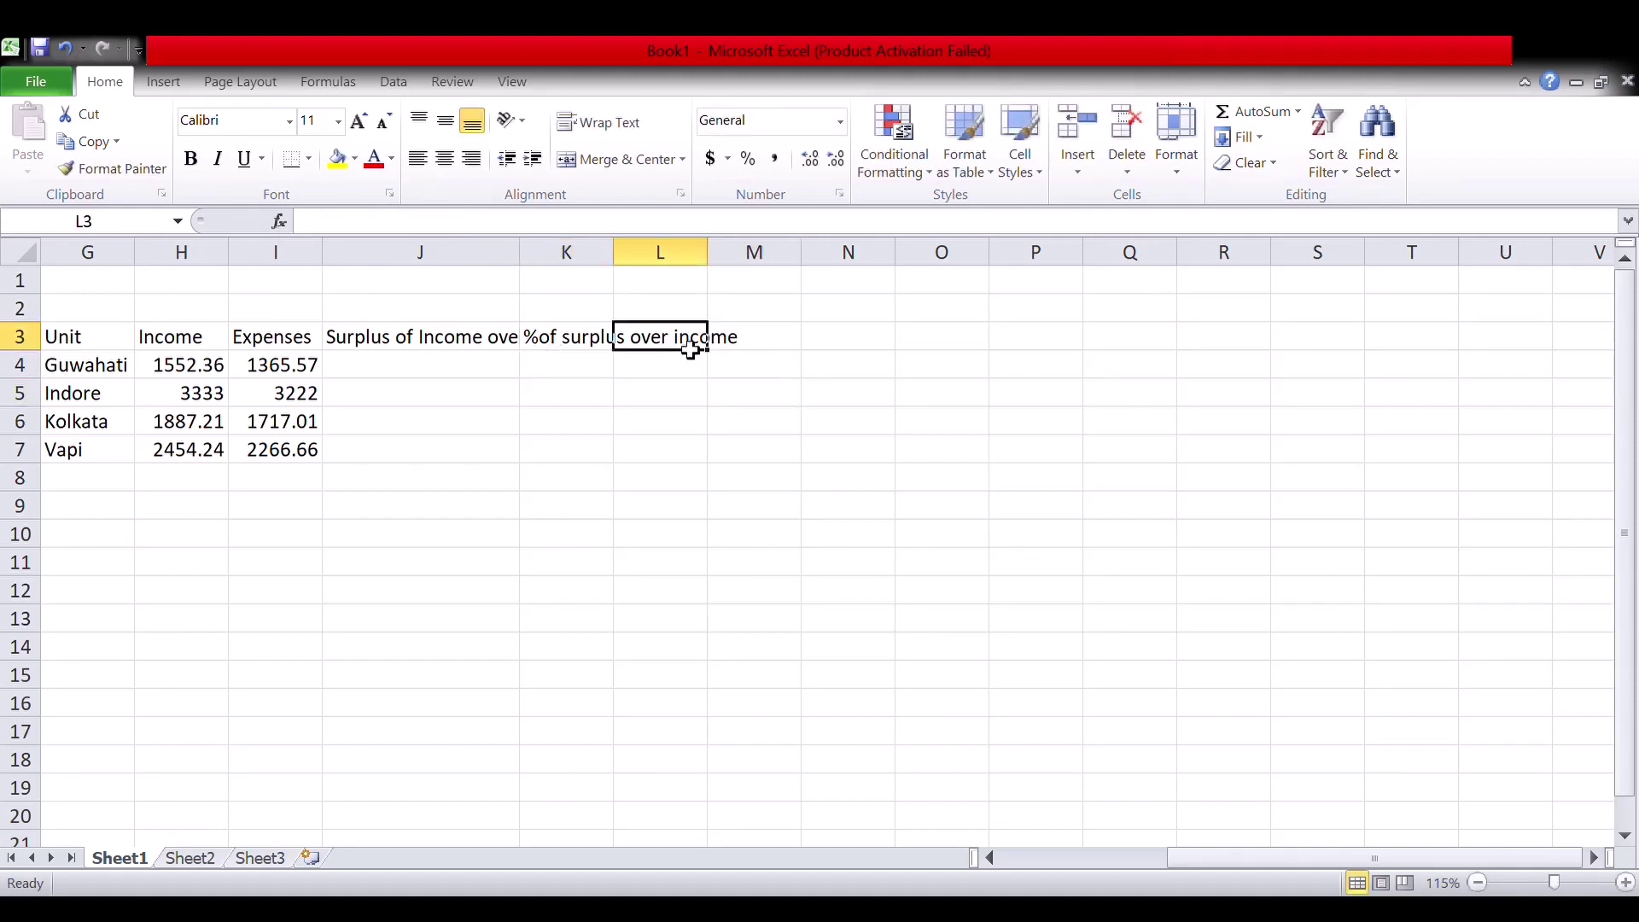
{"action": "type", "text": "%"}
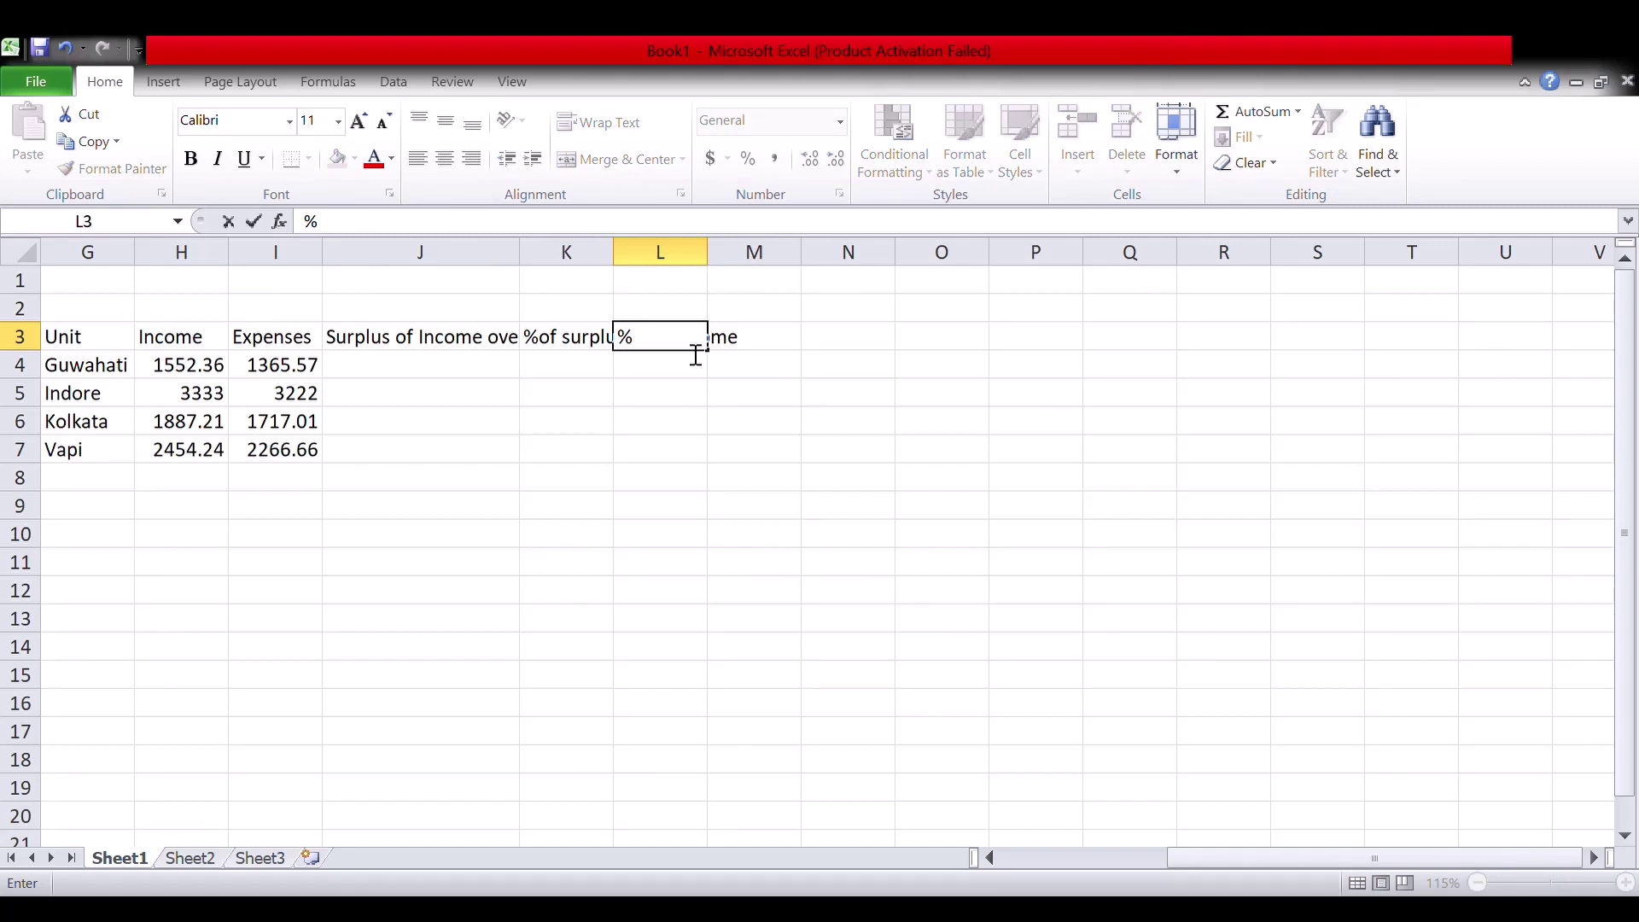
{"action": "type", "text": " of surplu"}
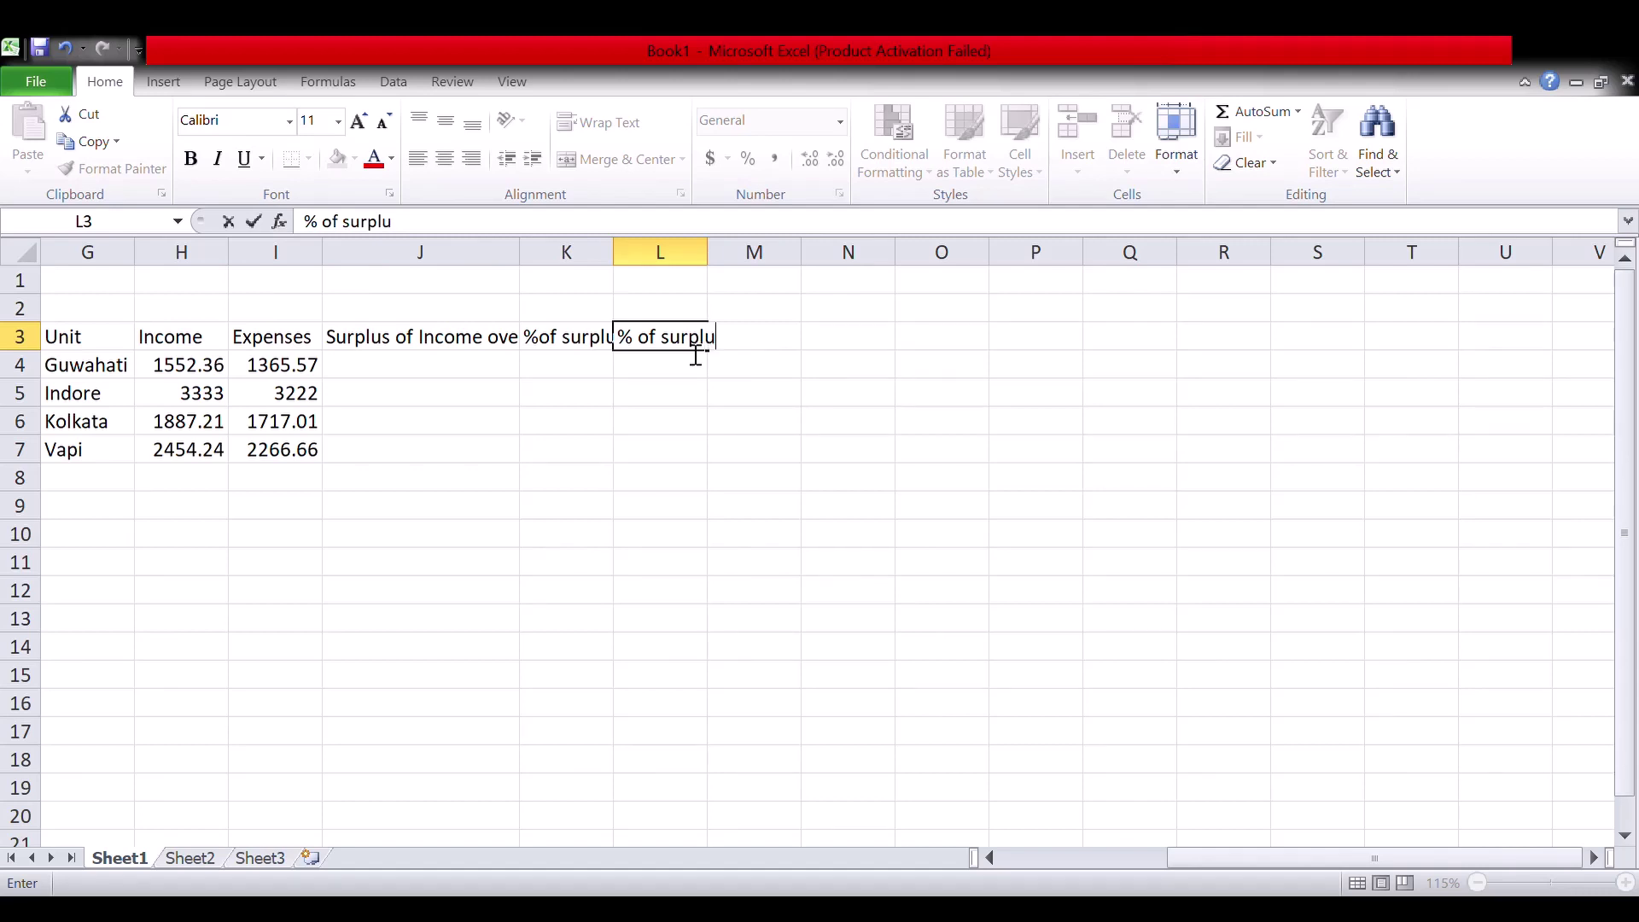
{"action": "type", "text": "s over expense"}
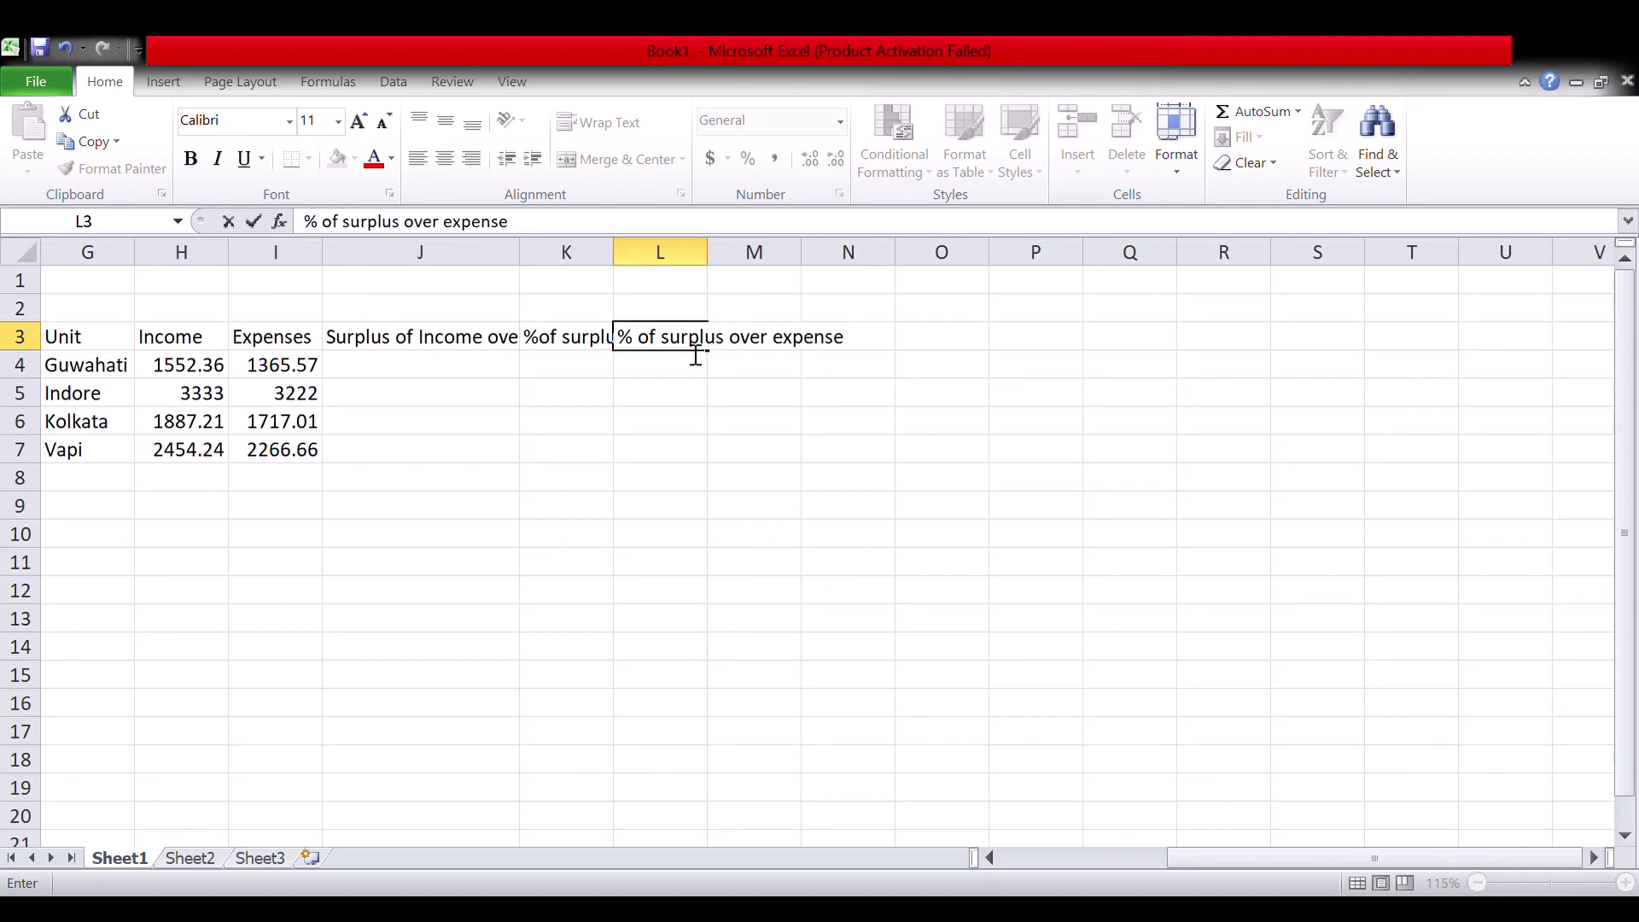
{"action": "type", "text": "s"}
{"action": "key", "text": "BackSpace"}
{"action": "left_click", "coordinate": [518, 430]}
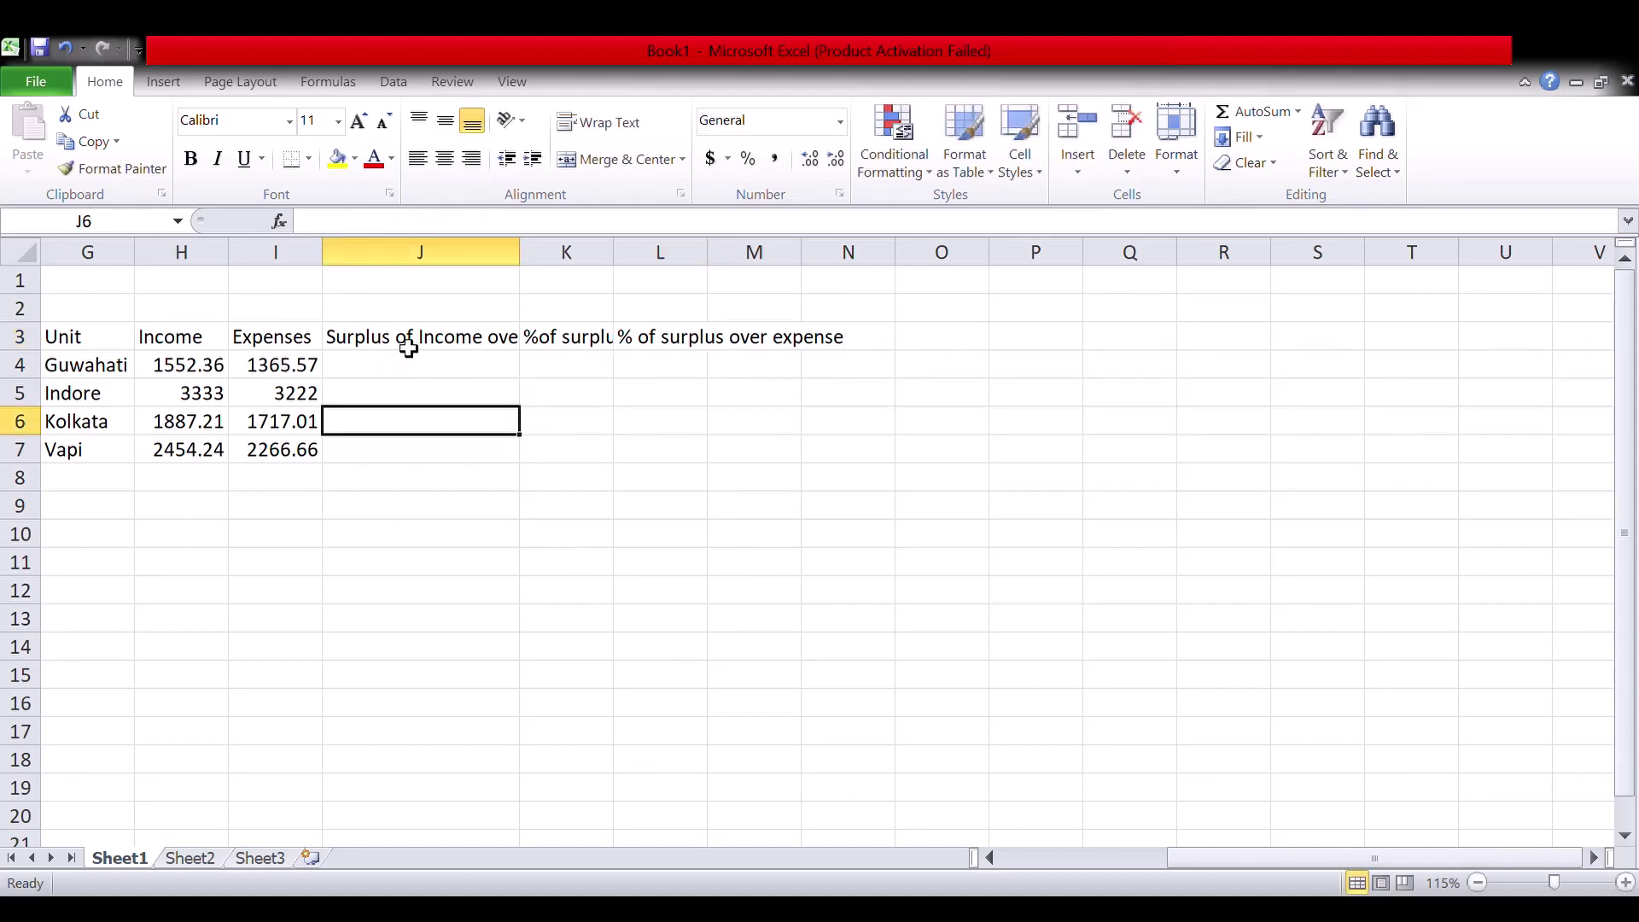
Wrap the text in the heading cells J3 to M3.
{"action": "left_click_drag", "start_coordinate": [408, 348], "coordinate": [735, 342]}
{"action": "left_click", "coordinate": [611, 128]}
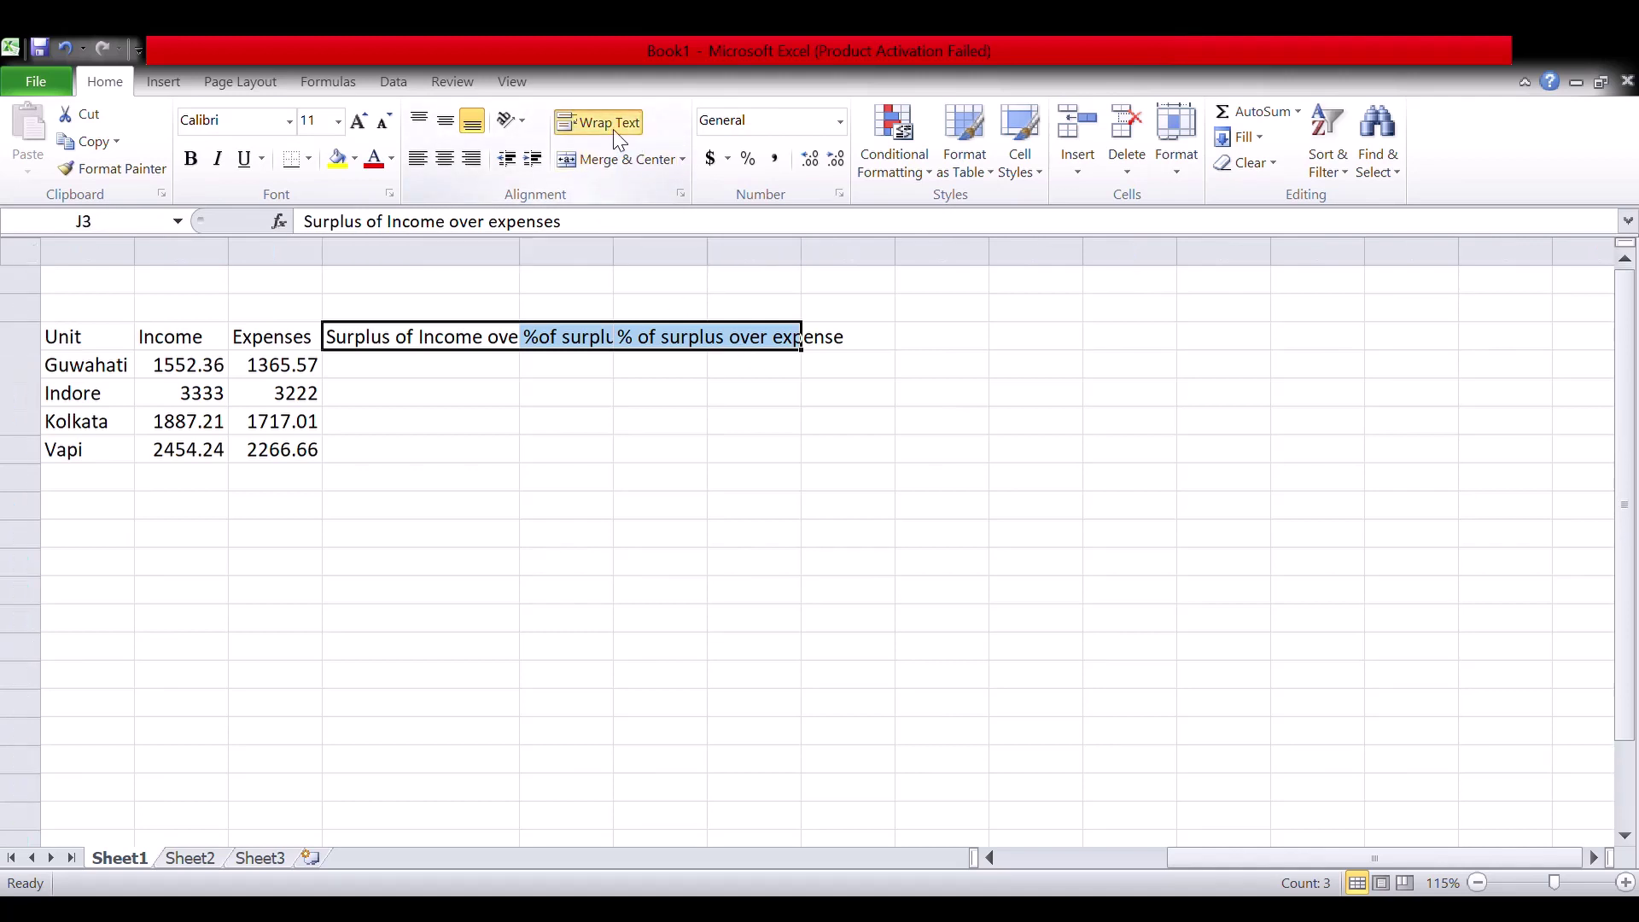
{"action": "left_click", "coordinate": [946, 598]}
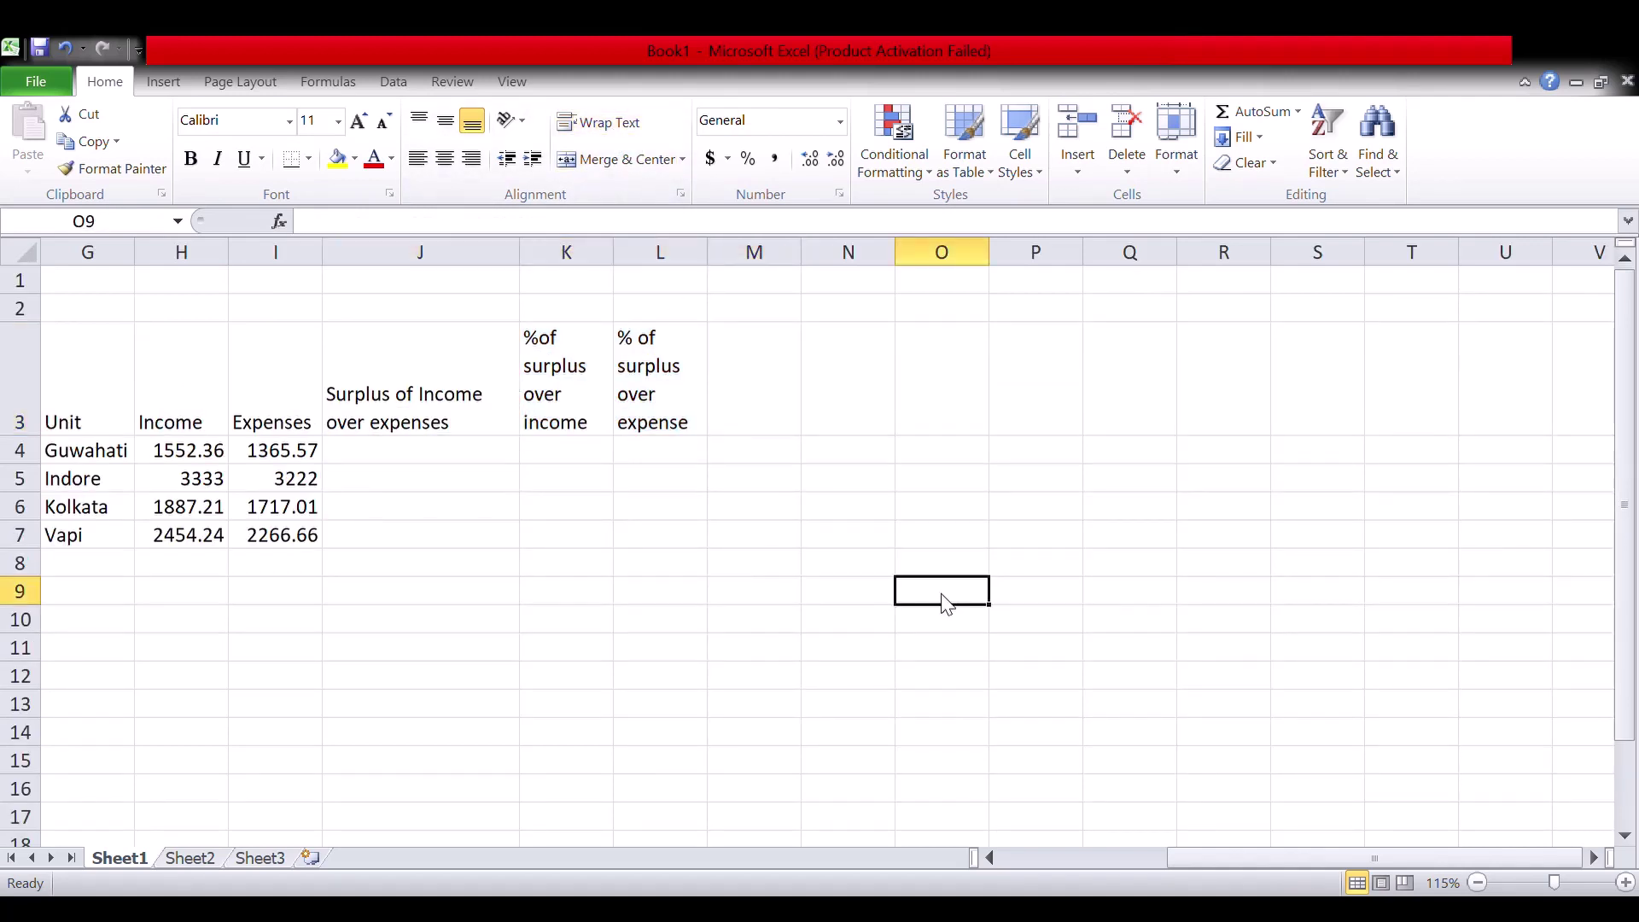
Calculate Guwahati's surplus in J4 with the formula =H4-I4.
{"action": "left_click", "coordinate": [469, 459]}
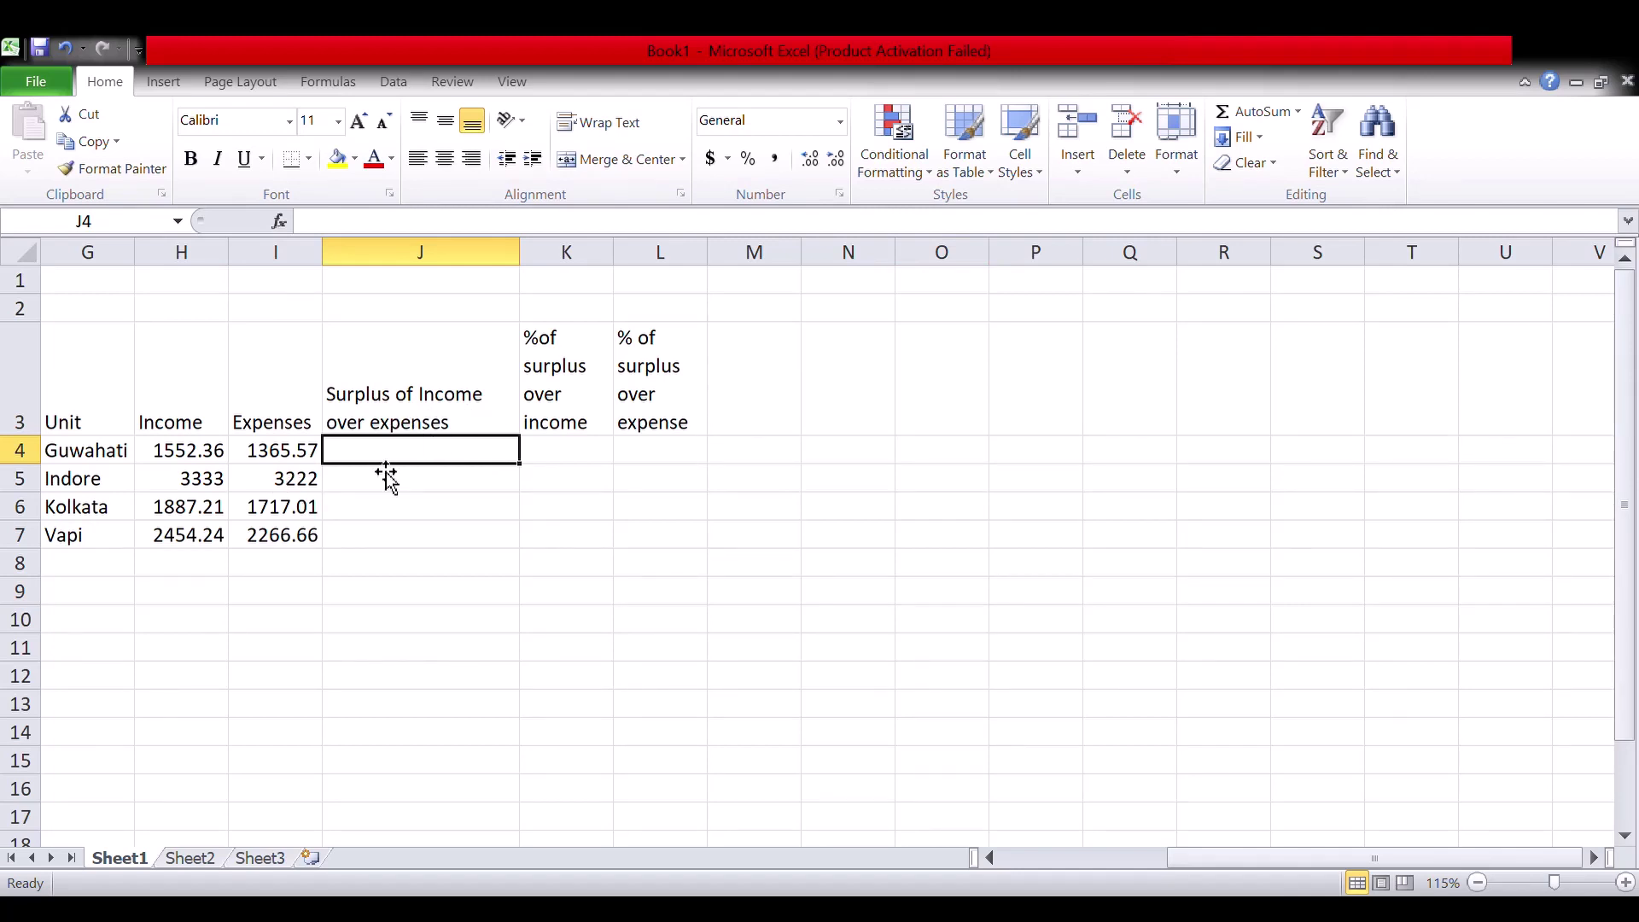
{"action": "type", "text": "="}
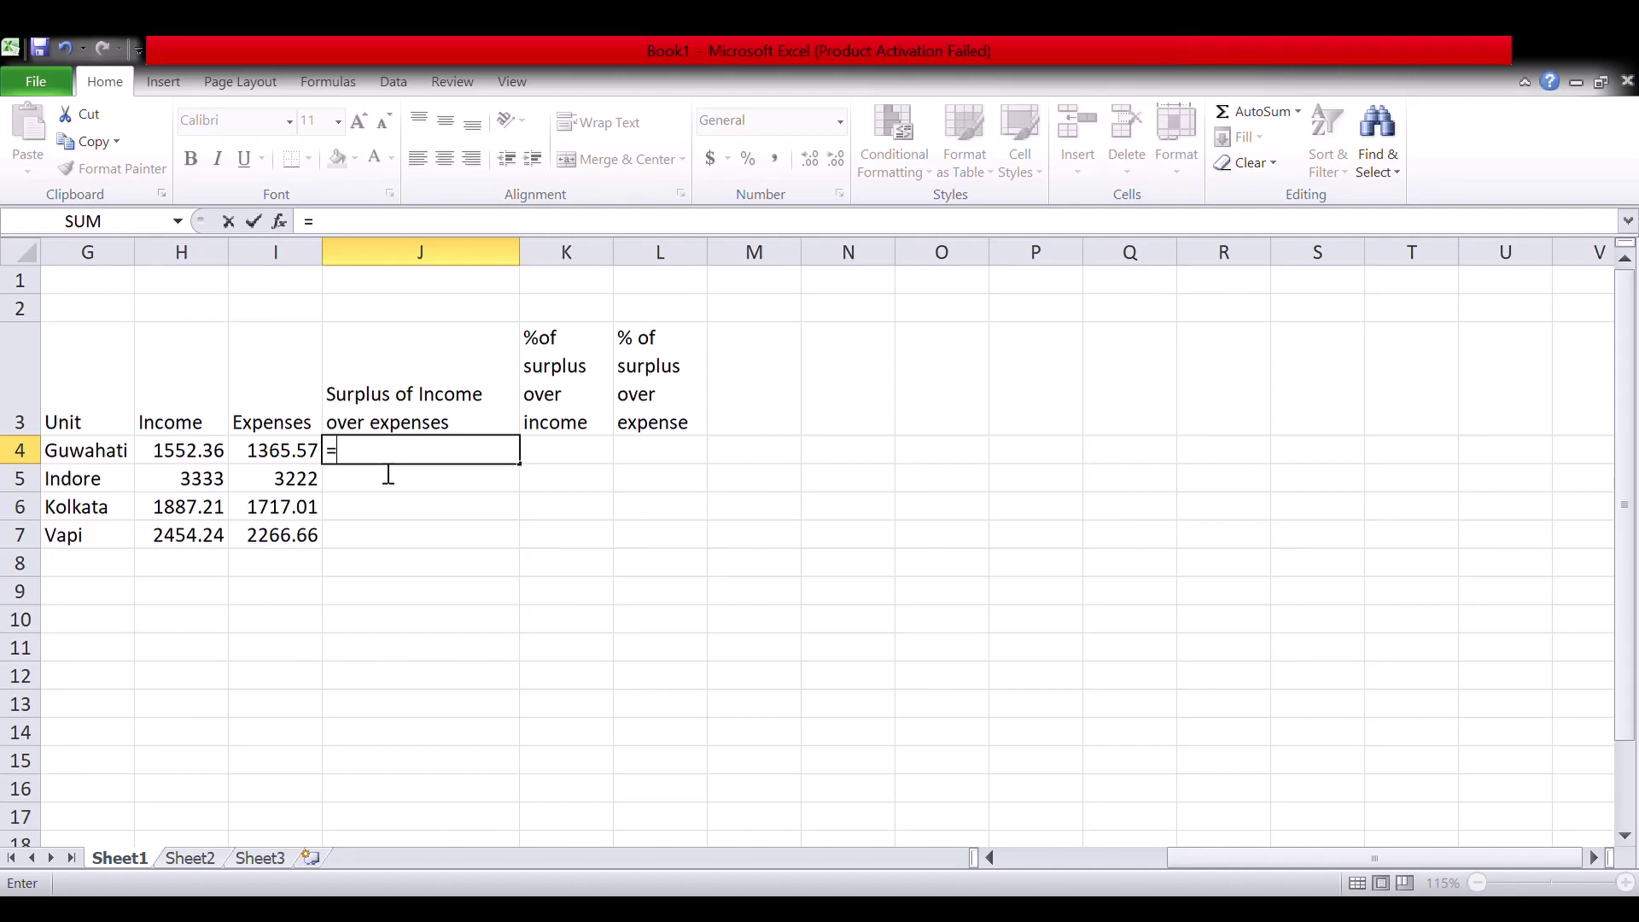
{"action": "left_click", "coordinate": [217, 459]}
{"action": "type", "text": "-"}
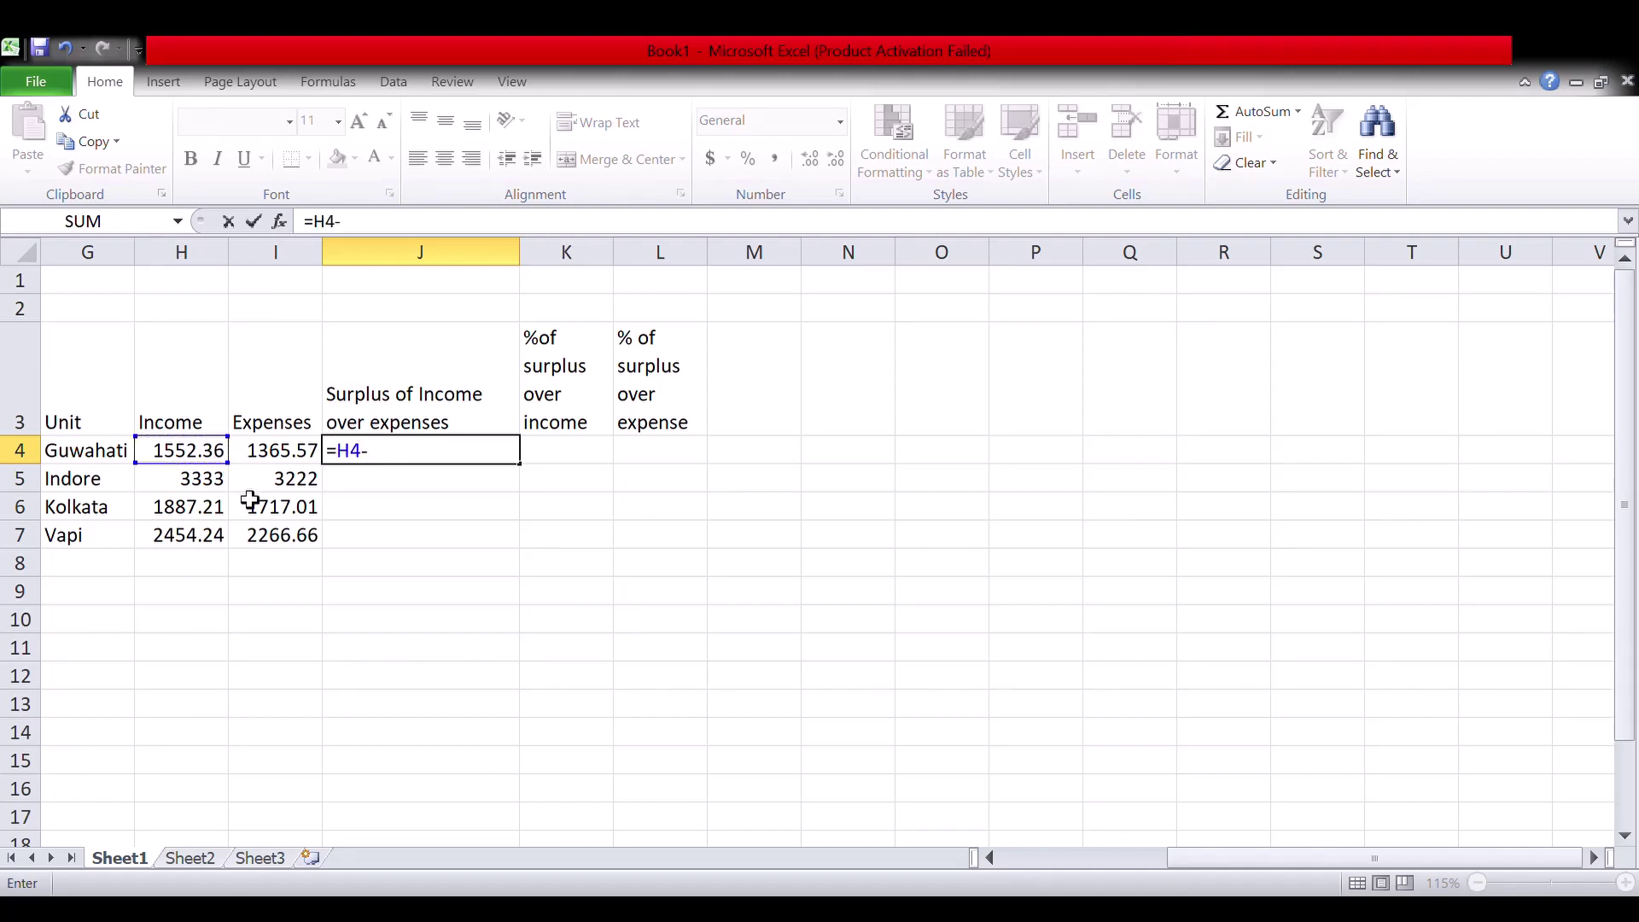
{"action": "left_click", "coordinate": [280, 455]}
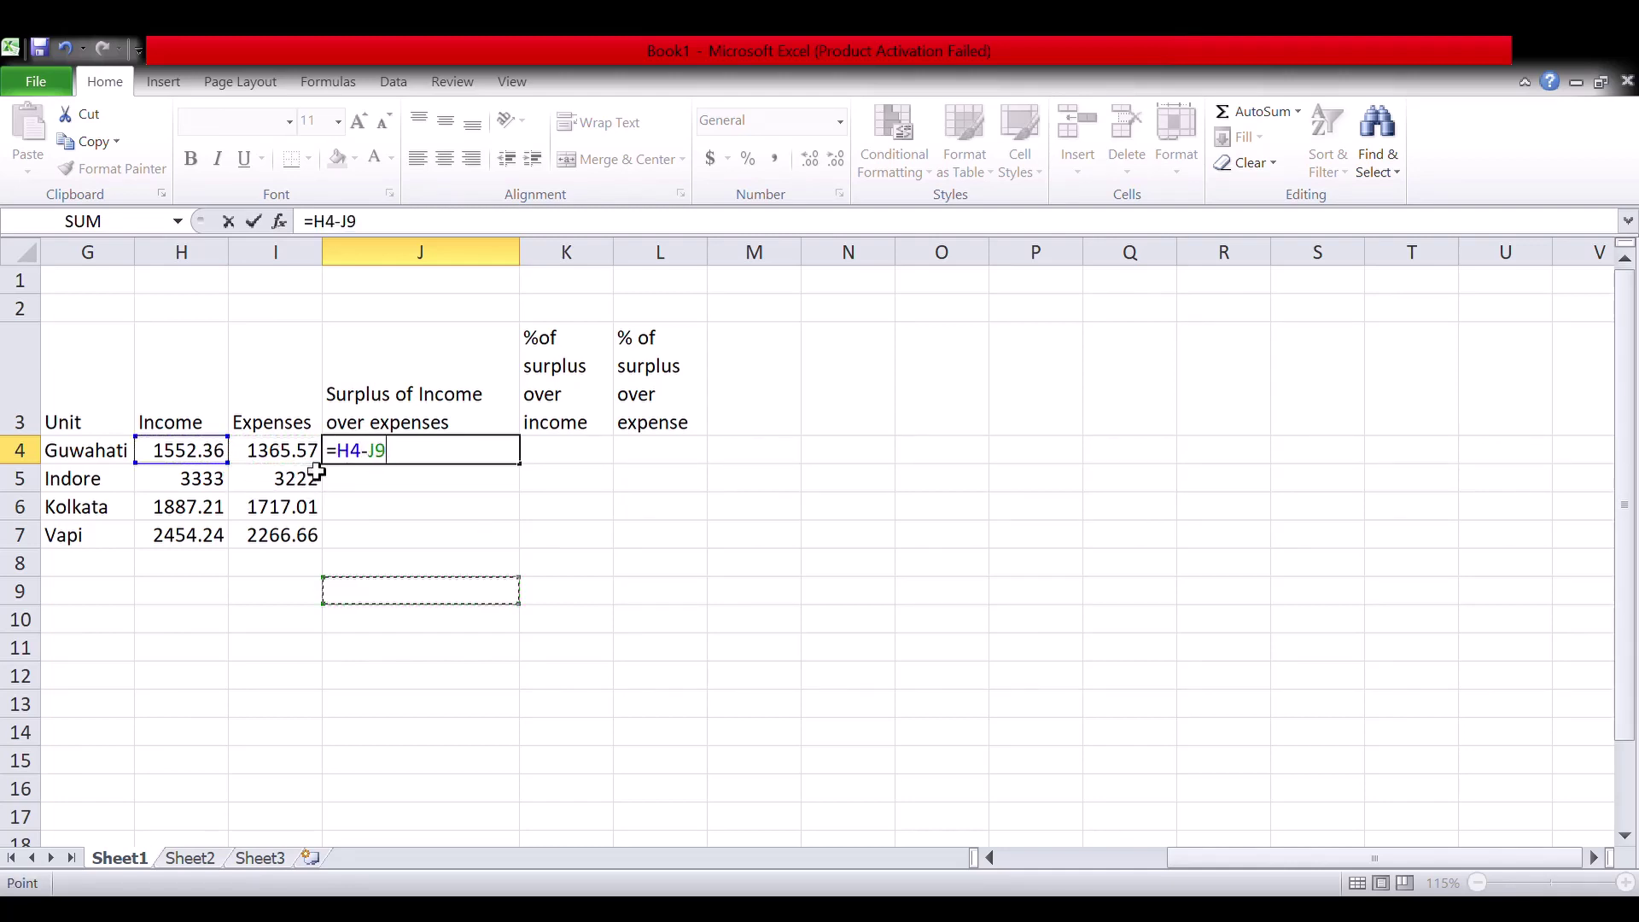
{"action": "key", "text": "Return"}
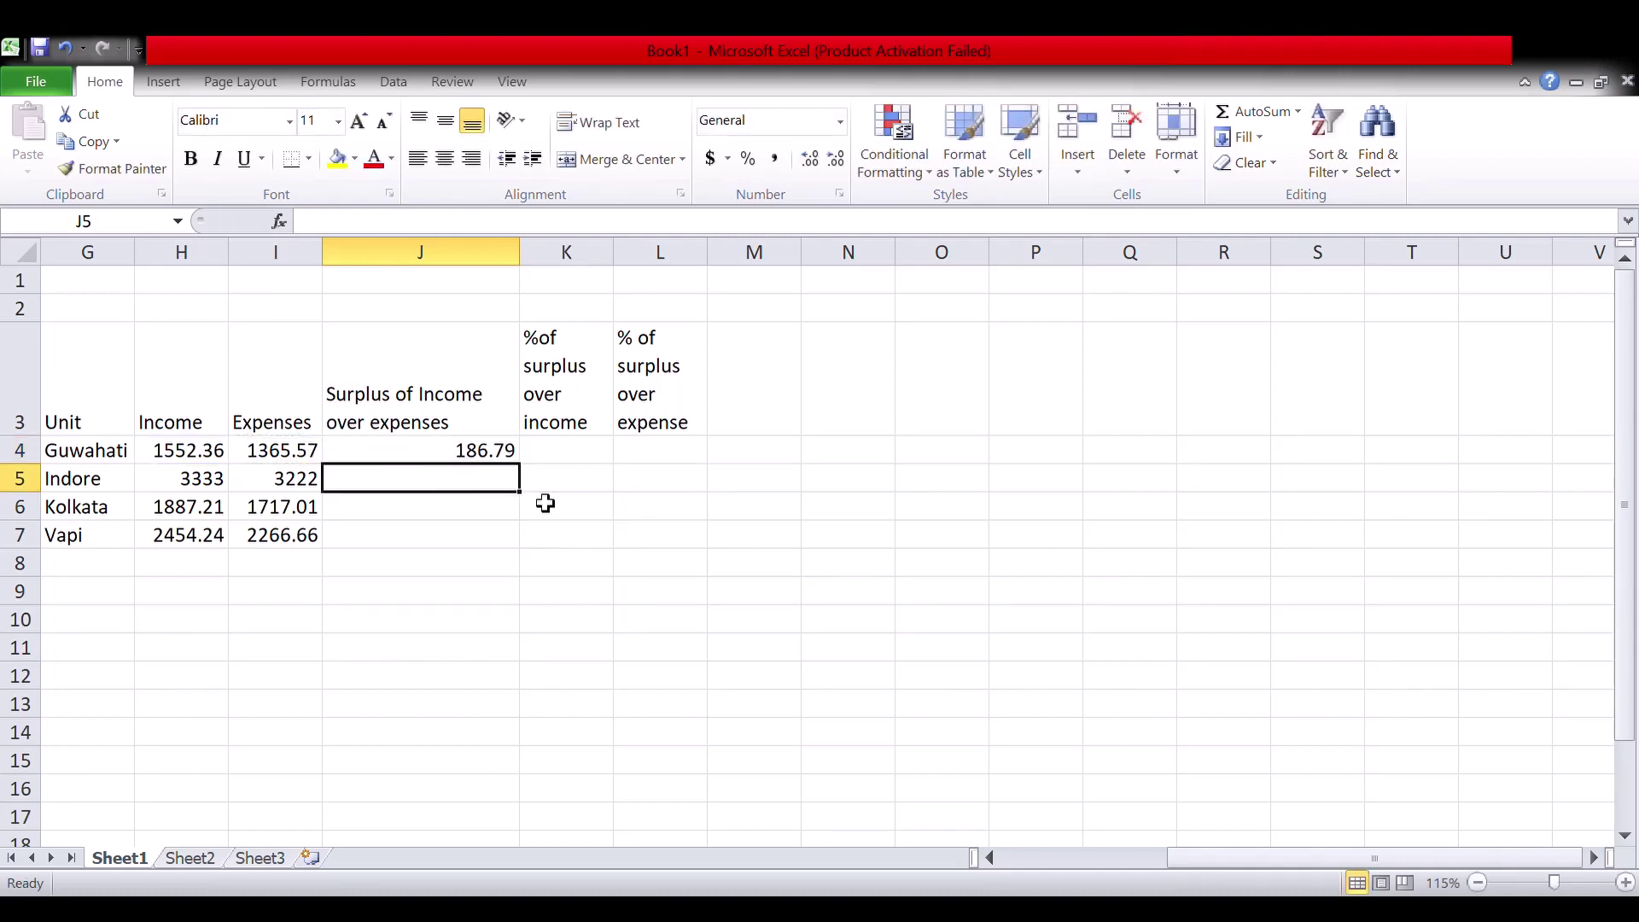
Fill the surplus formula from J4 down to J7 for the remaining units.
{"action": "left_click", "coordinate": [482, 455]}
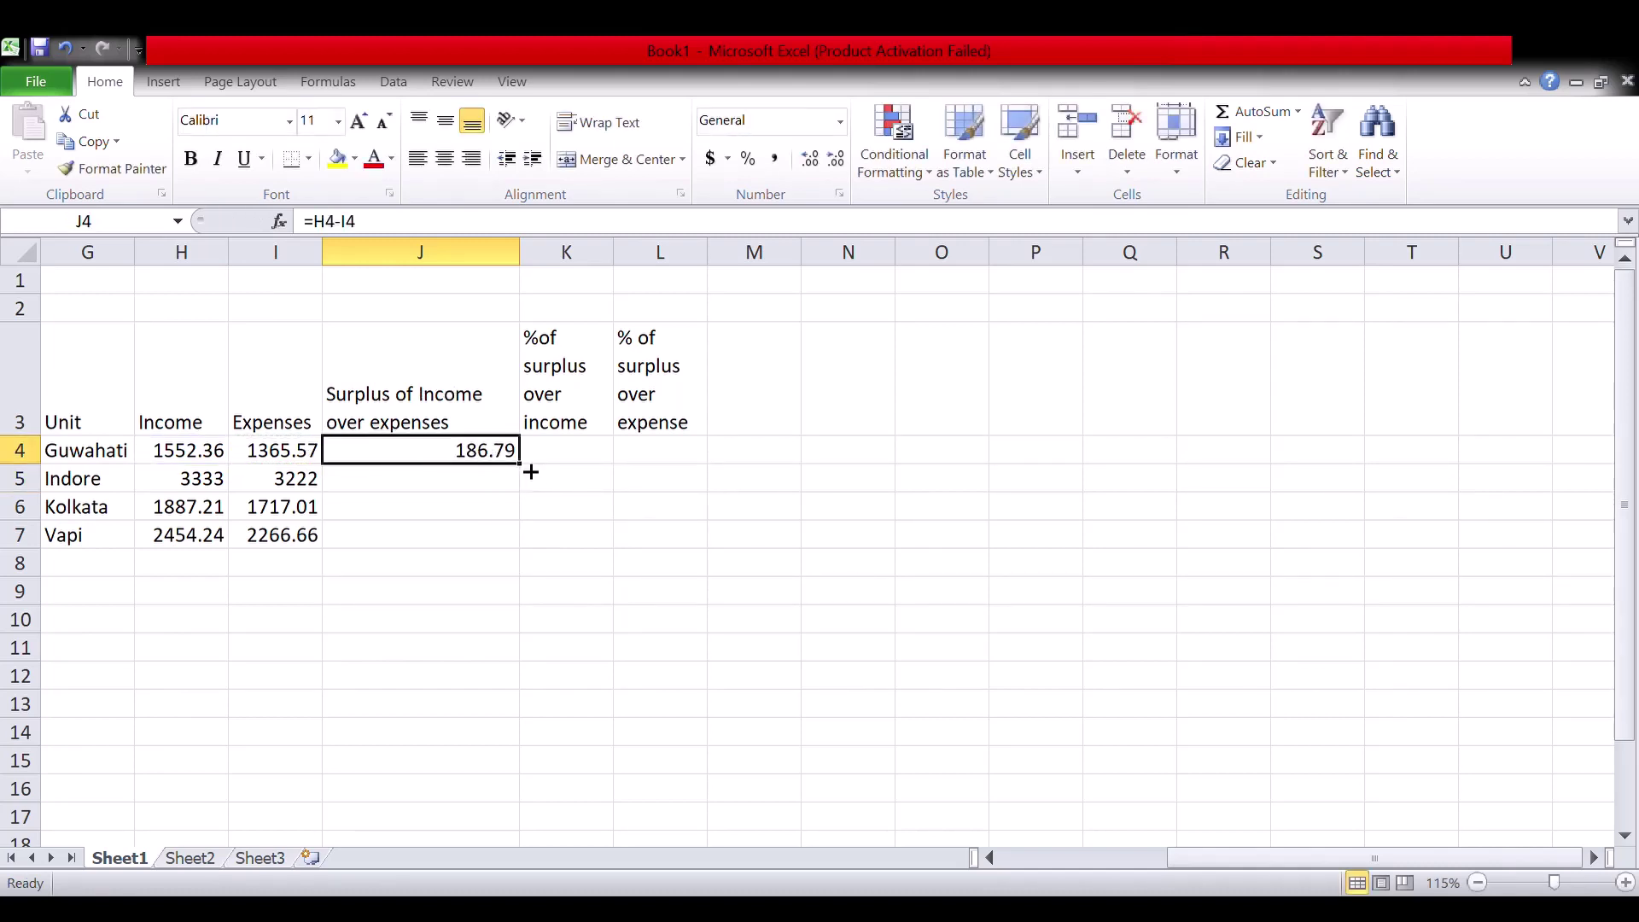
{"action": "left_click_drag", "start_coordinate": [530, 469], "coordinate": [527, 551]}
{"action": "left_click", "coordinate": [800, 534]}
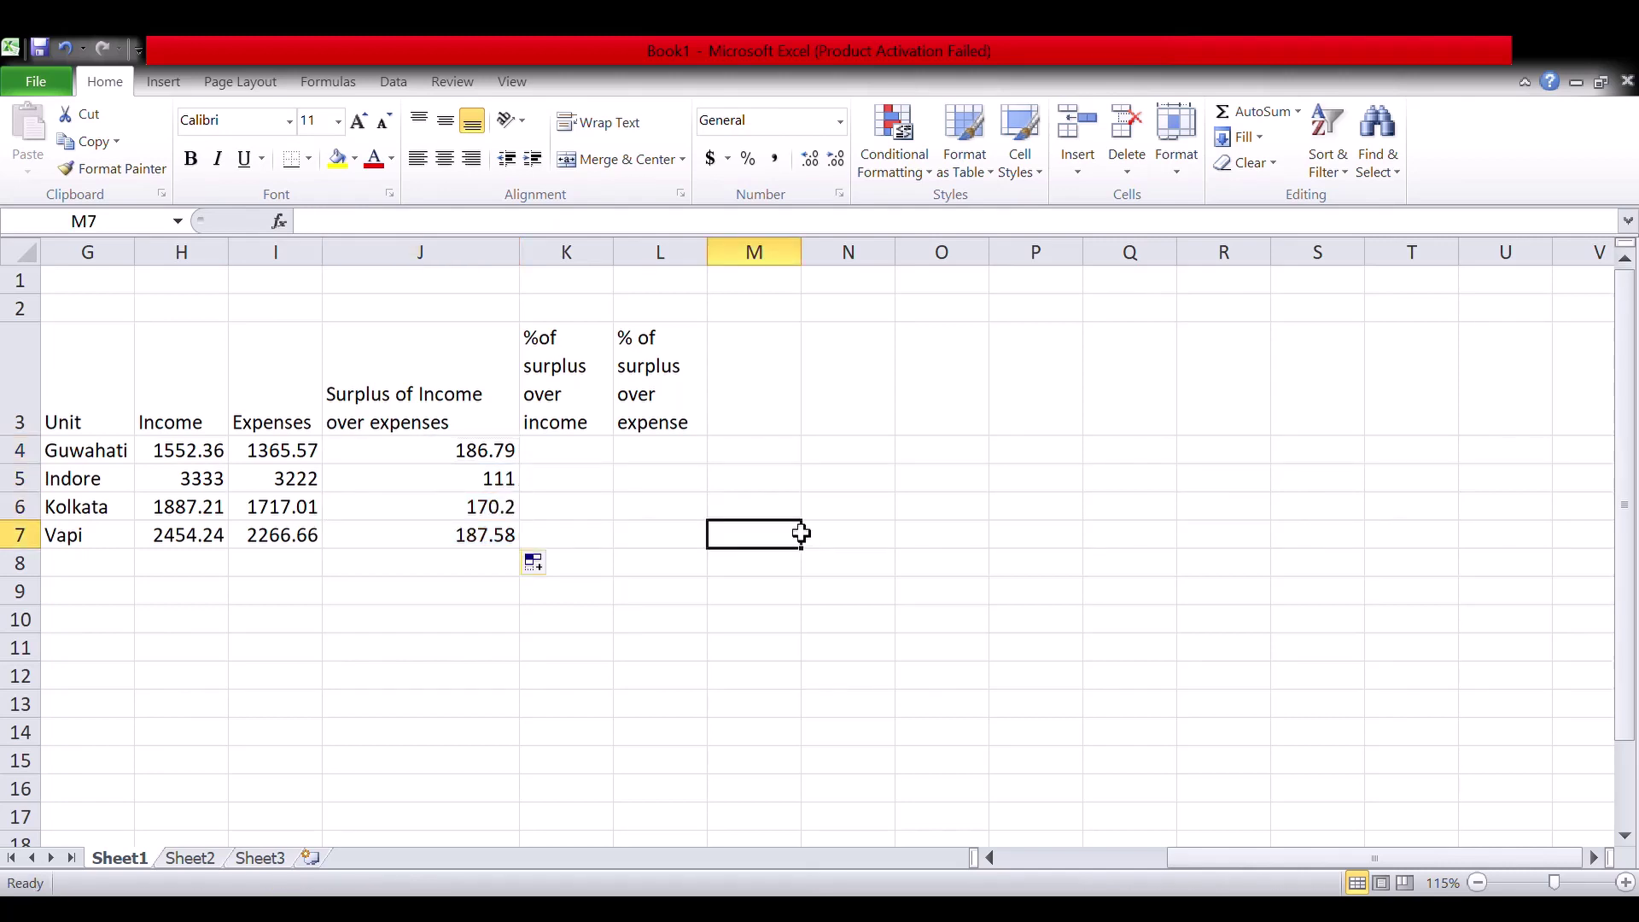
Calculate Guwahati's surplus as a percentage of income in K4 with the formula =J4/H4*100.
{"action": "left_click", "coordinate": [598, 457]}
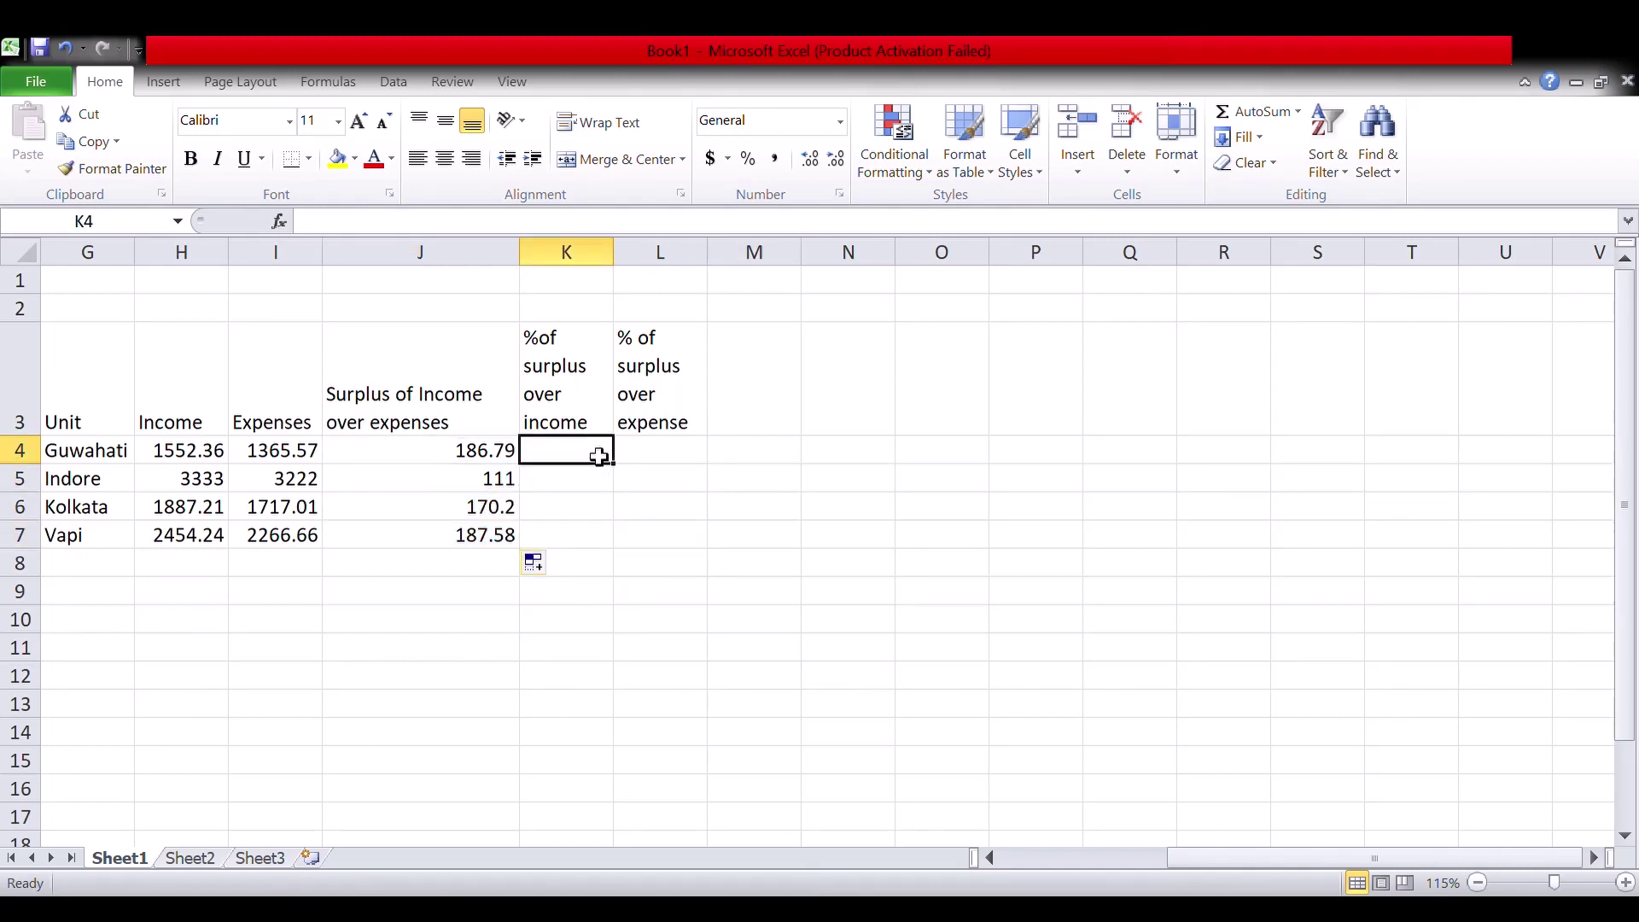
{"action": "type", "text": "="}
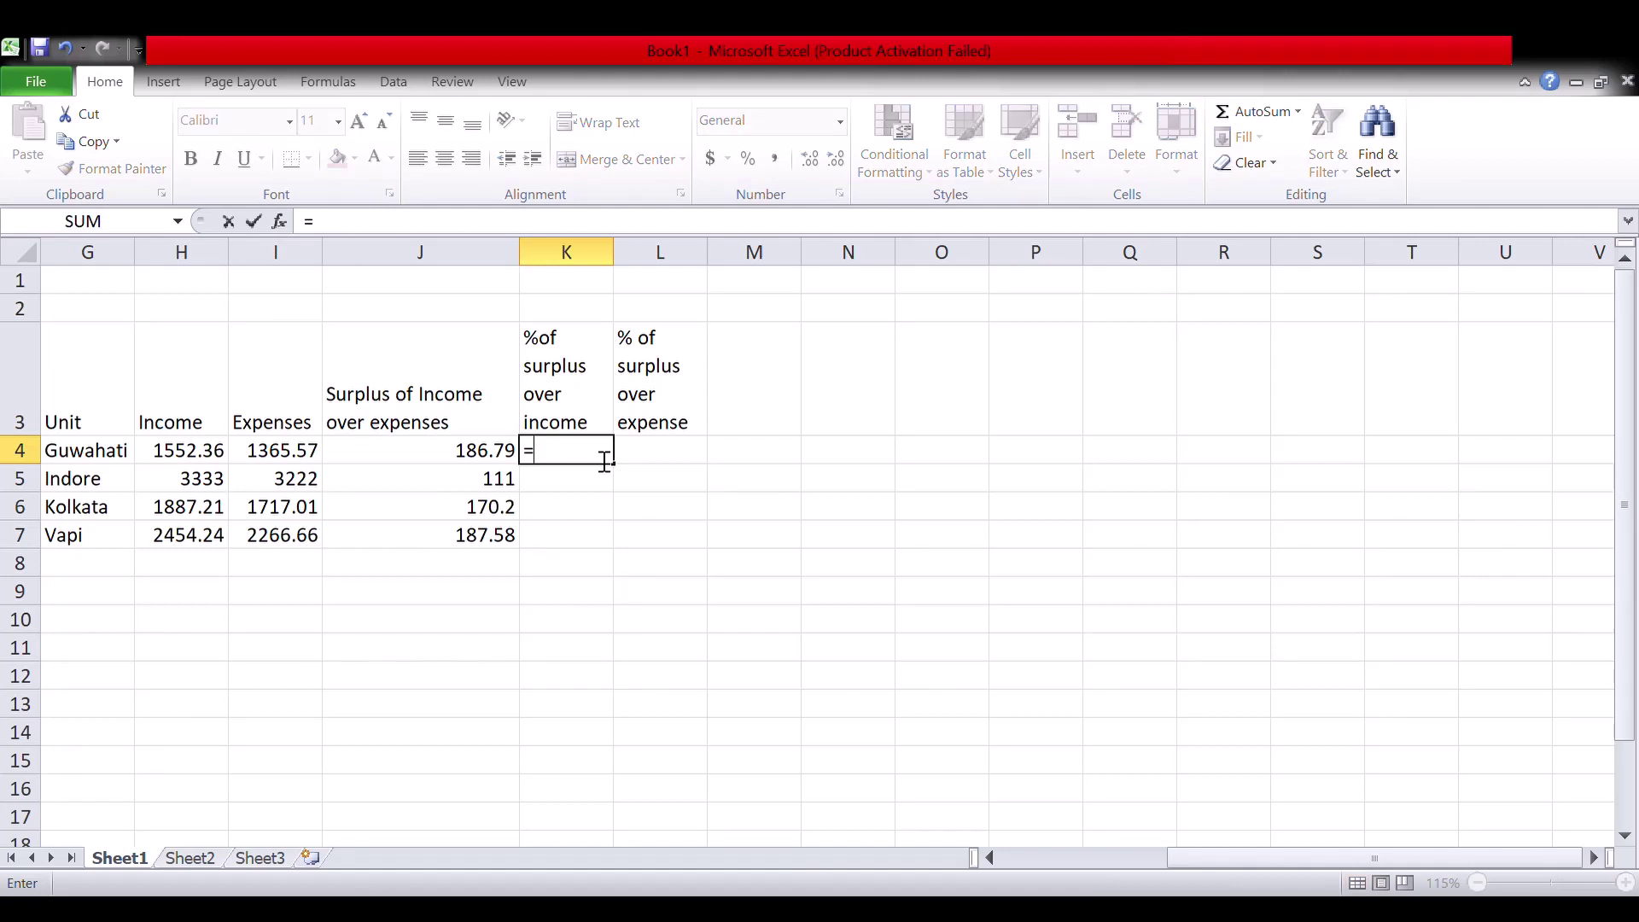
{"action": "left_click", "coordinate": [451, 457]}
{"action": "type", "text": "/"}
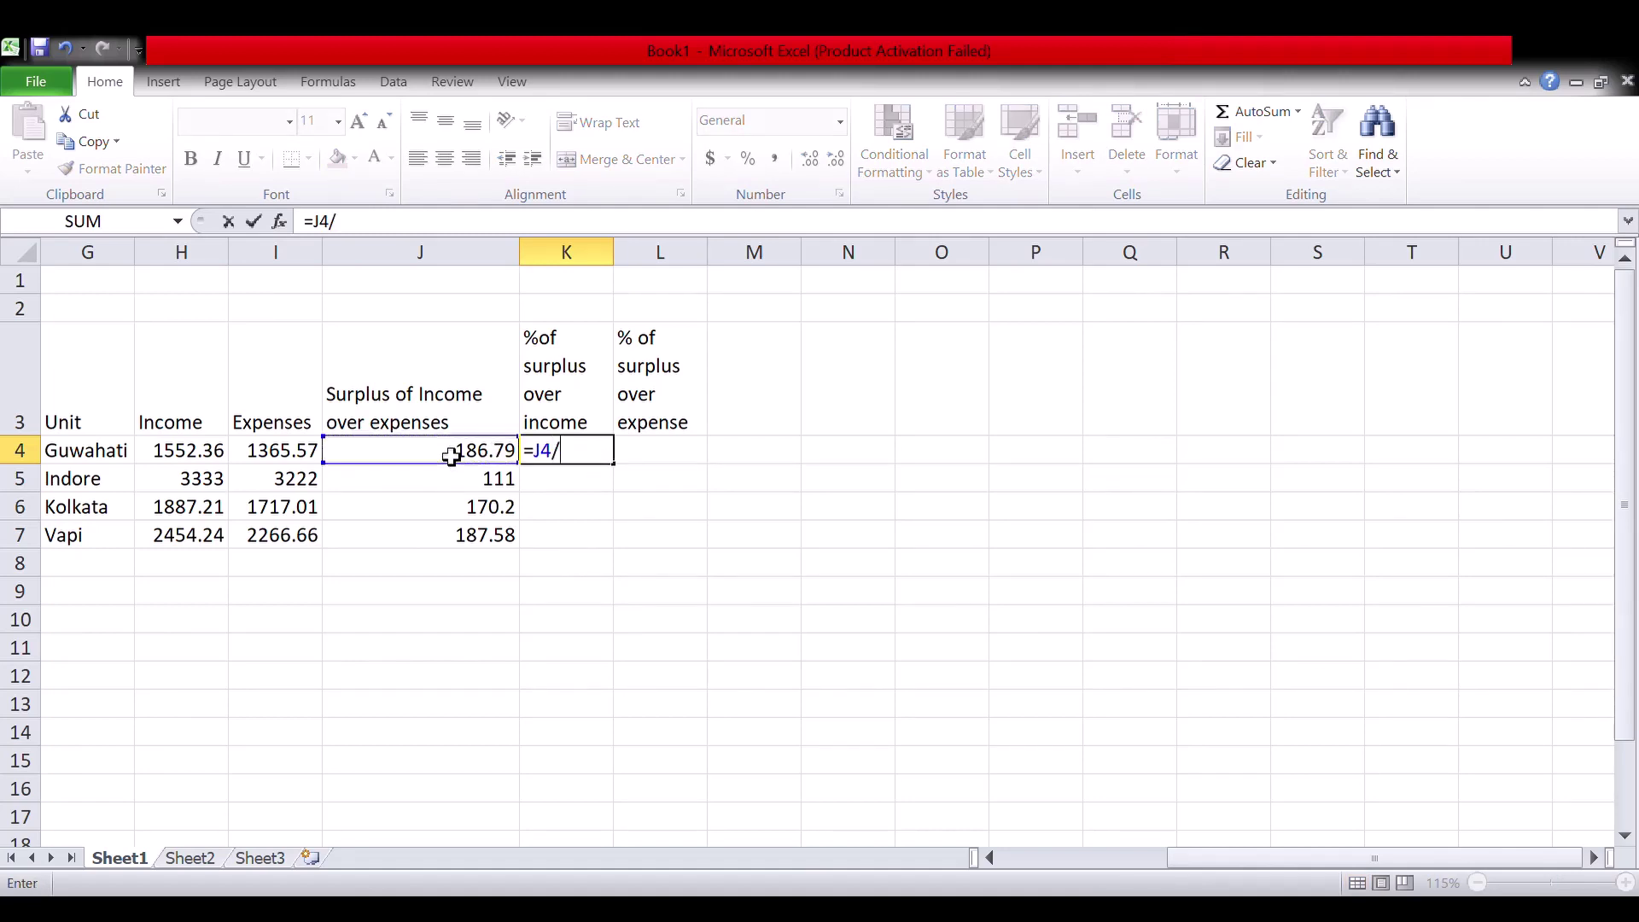
{"action": "left_click", "coordinate": [216, 459]}
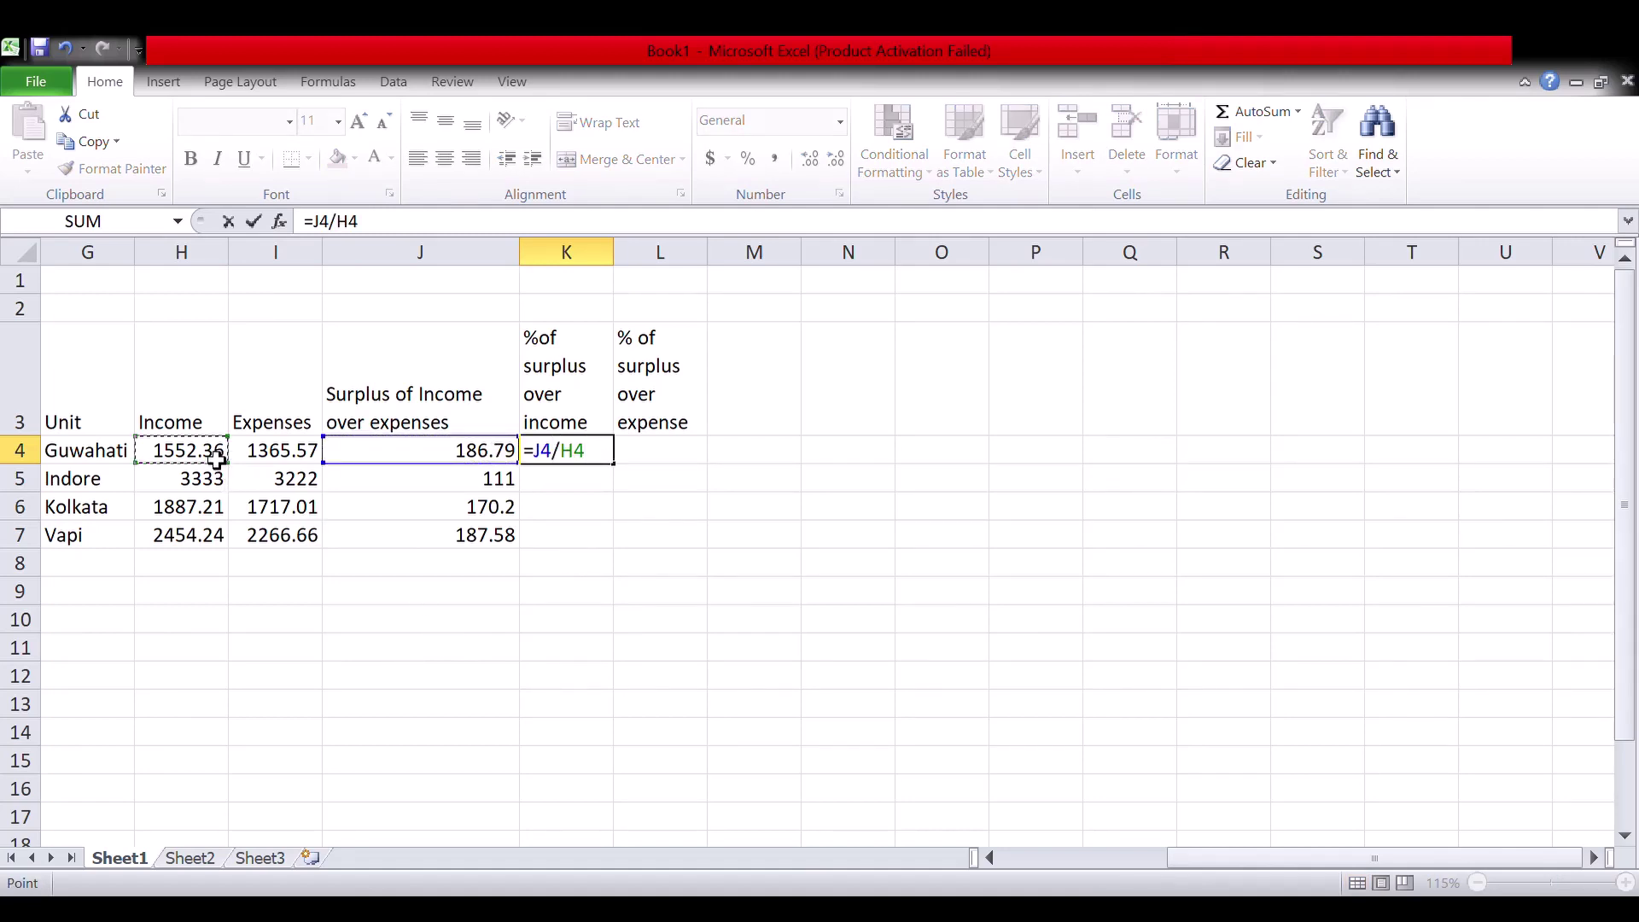
{"action": "type", "text": "*100"}
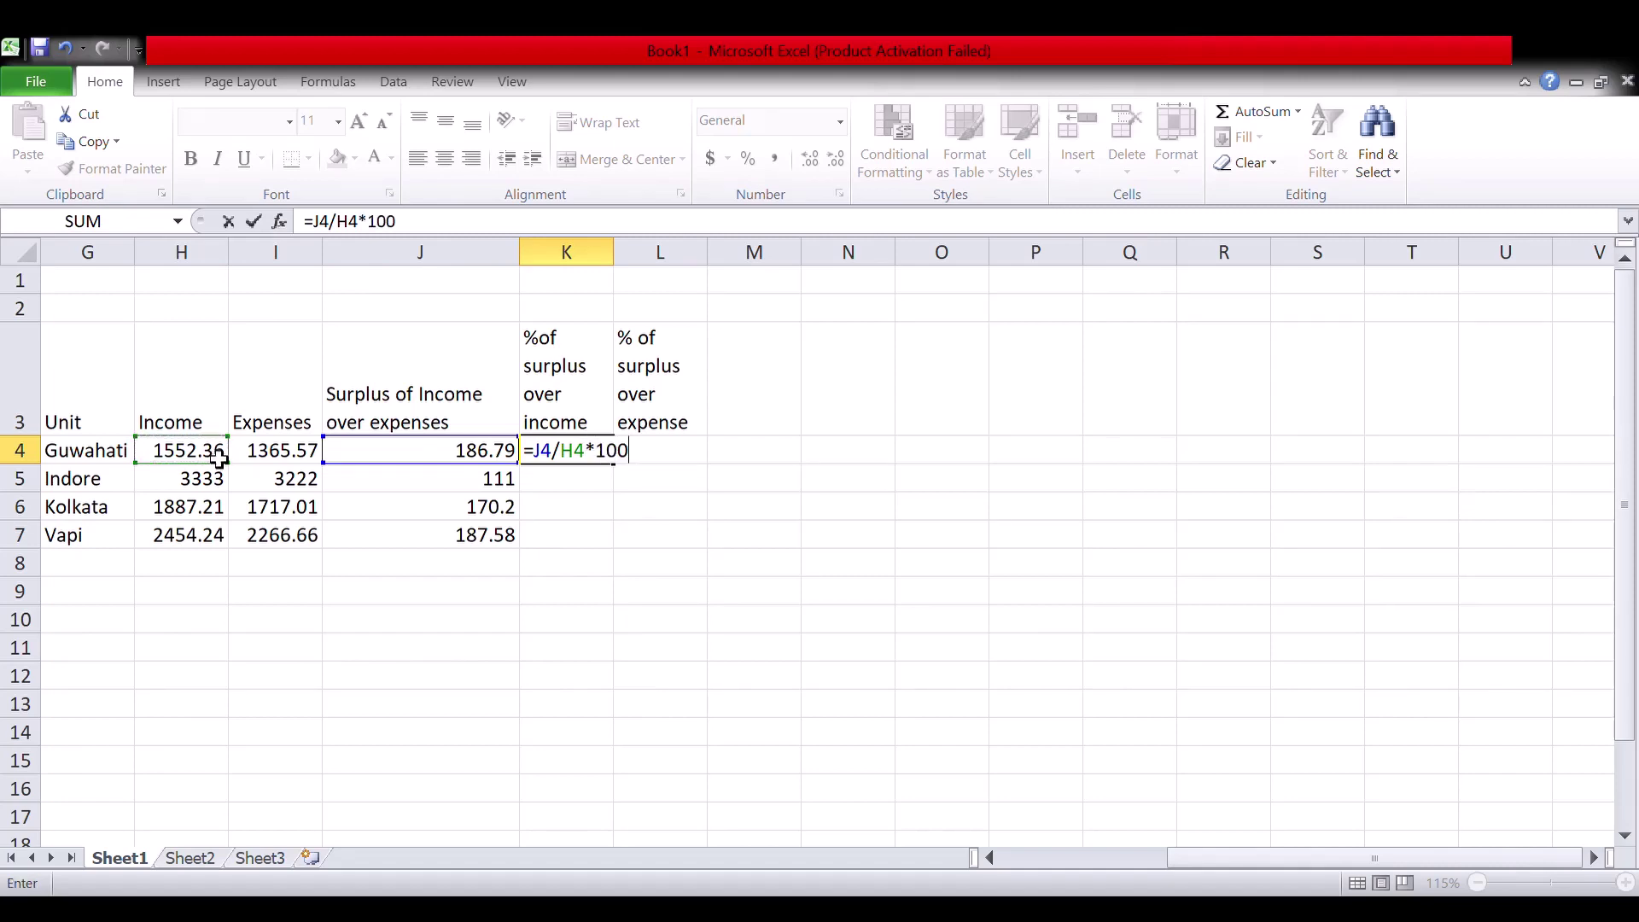
{"action": "left_click", "coordinate": [461, 646]}
Fill the income percentage formula from K4 down to K7.
{"action": "left_click", "coordinate": [593, 450]}
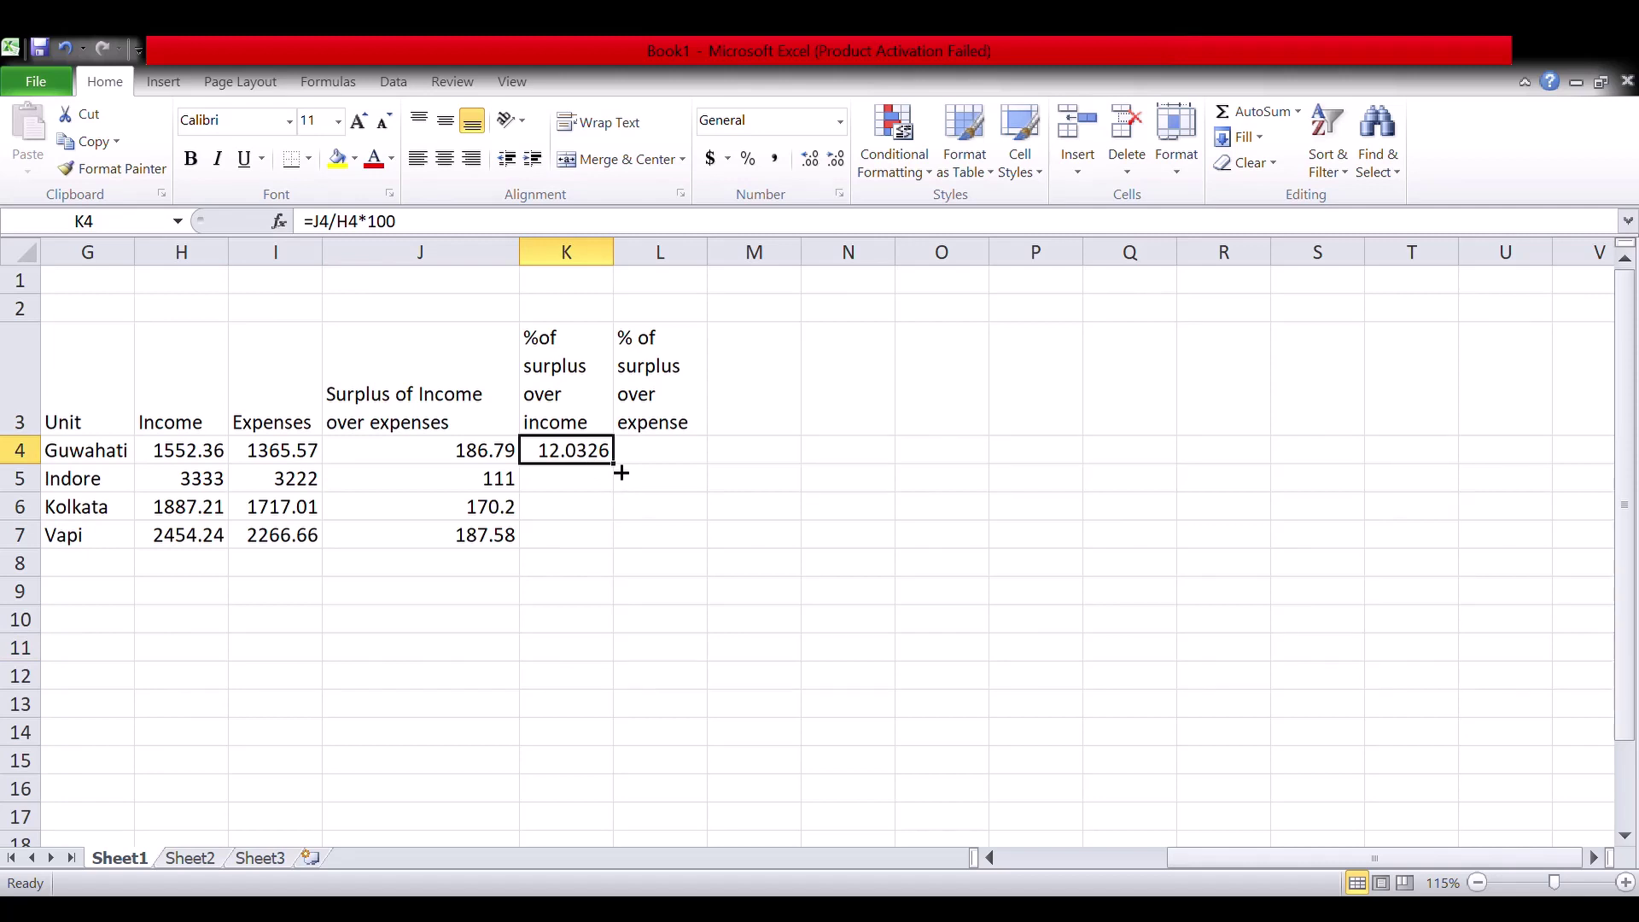
{"action": "left_click_drag", "start_coordinate": [620, 472], "coordinate": [622, 553]}
{"action": "left_click", "coordinate": [867, 479]}
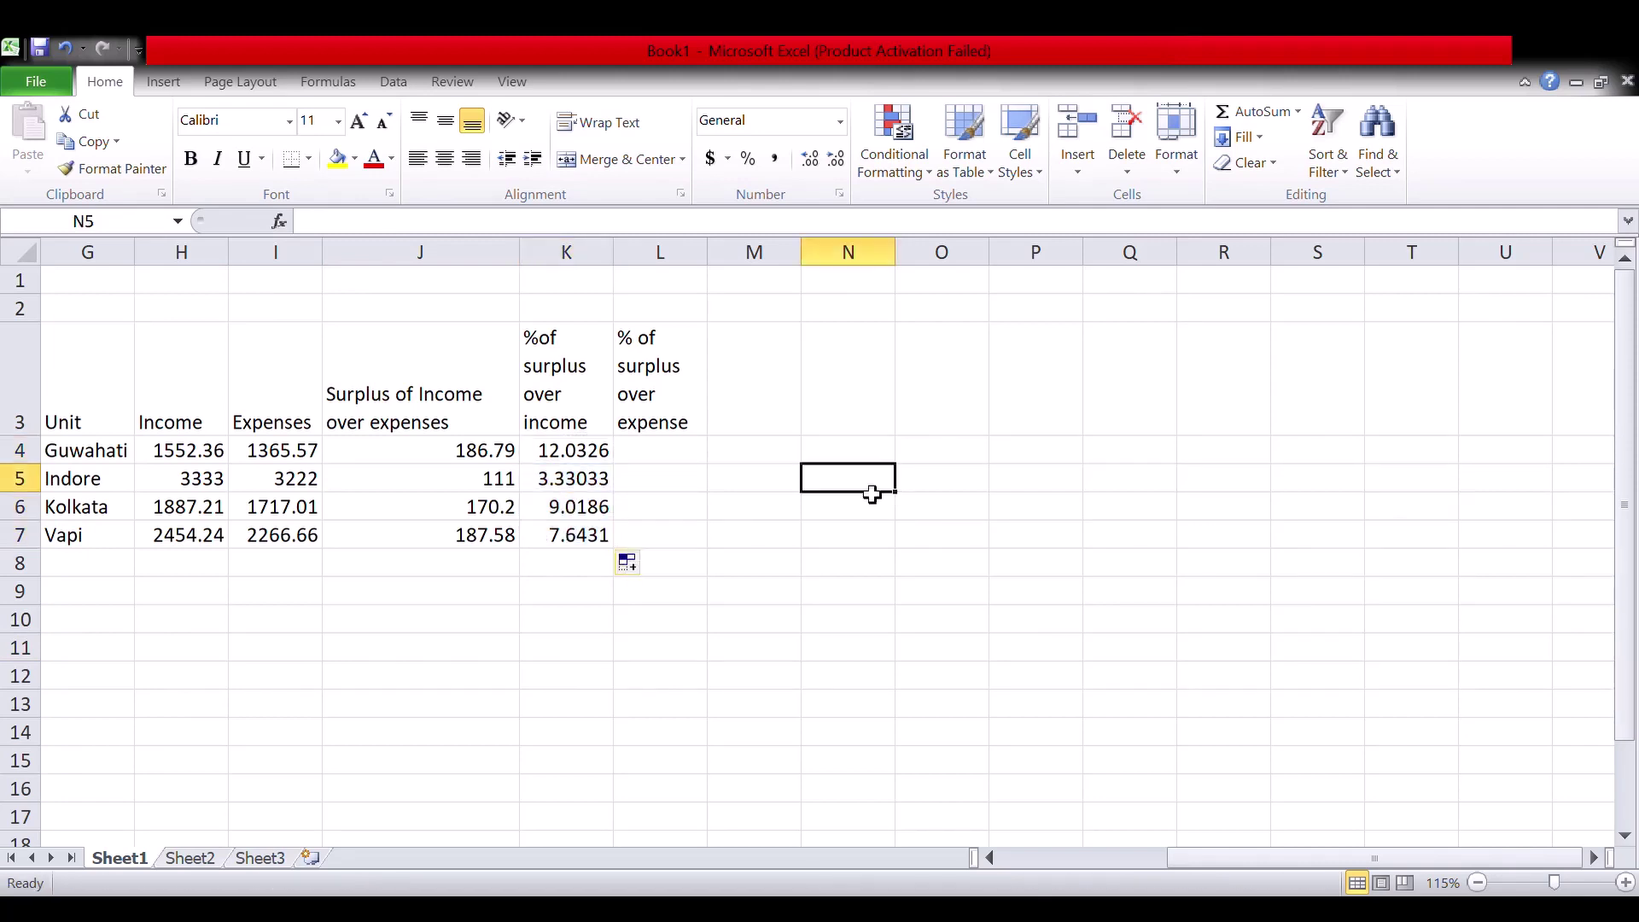
Calculate Guwahati's surplus as a percentage of expenses in L4 with the formula =J4/I4*100.
{"action": "left_click", "coordinate": [660, 452]}
{"action": "type", "text": "="}
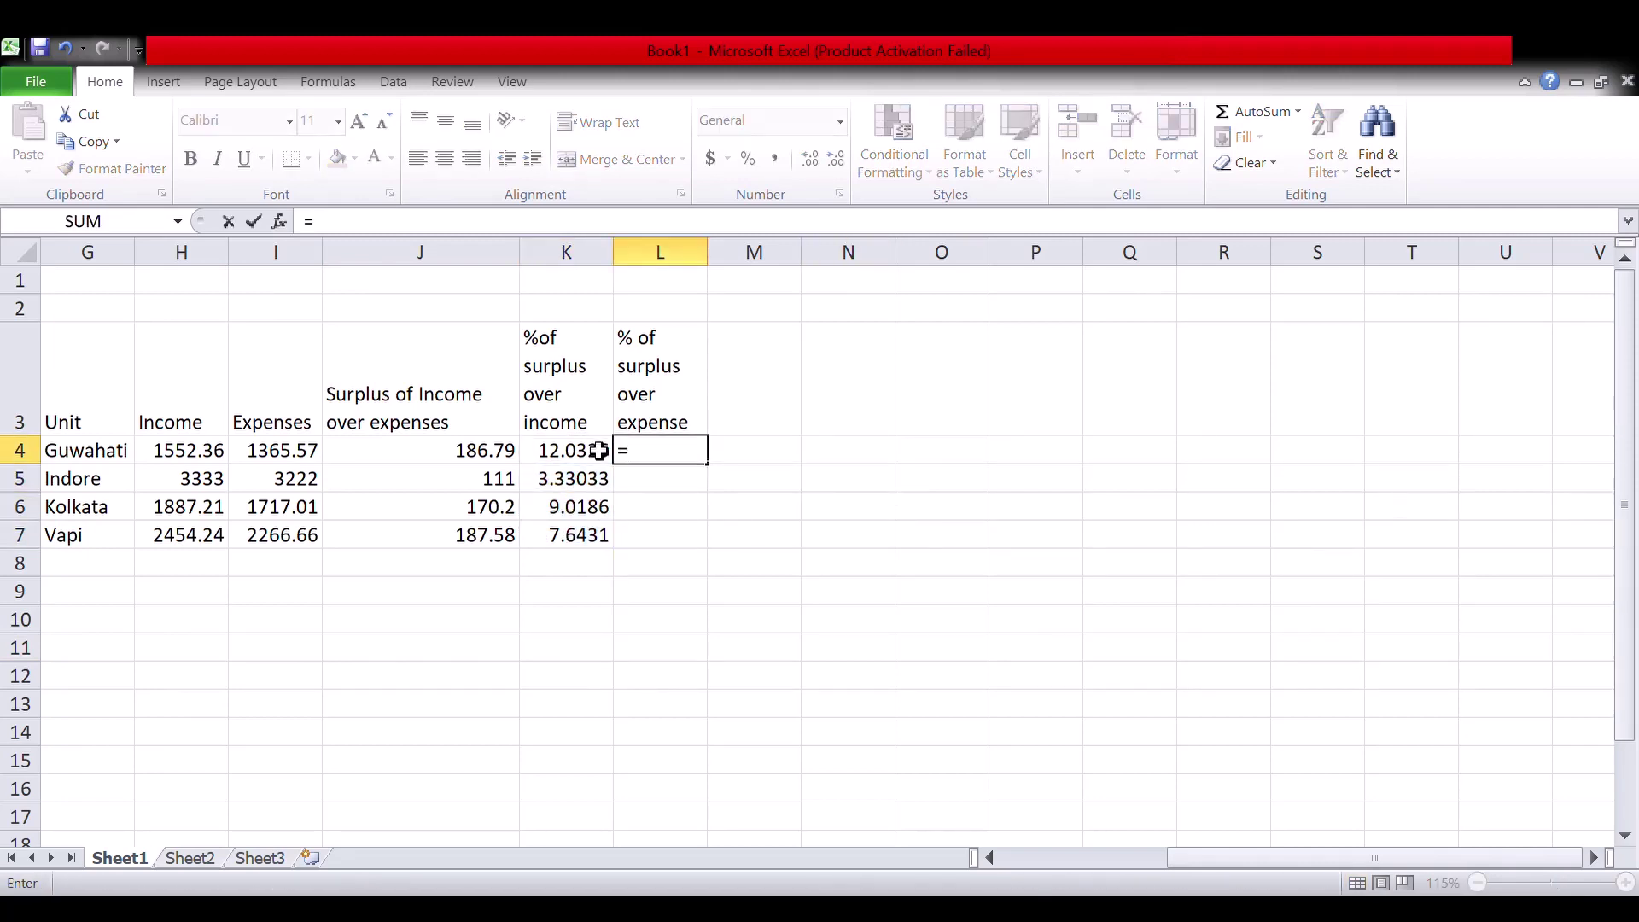
{"action": "left_click", "coordinate": [510, 453]}
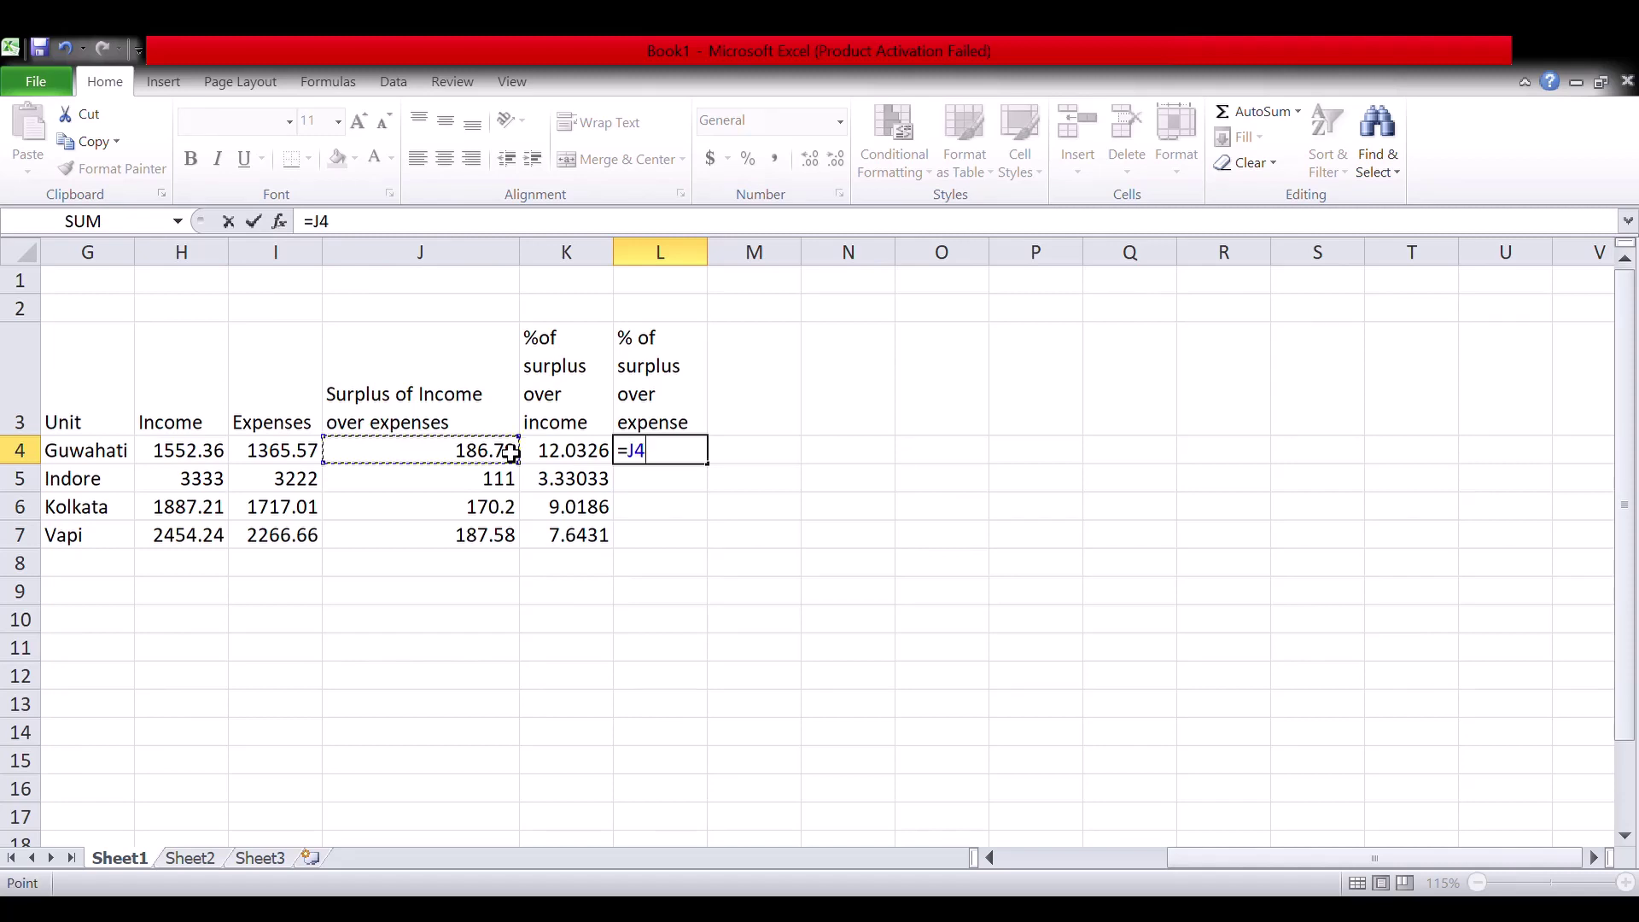
{"action": "type", "text": "/"}
{"action": "left_click", "coordinate": [276, 465]}
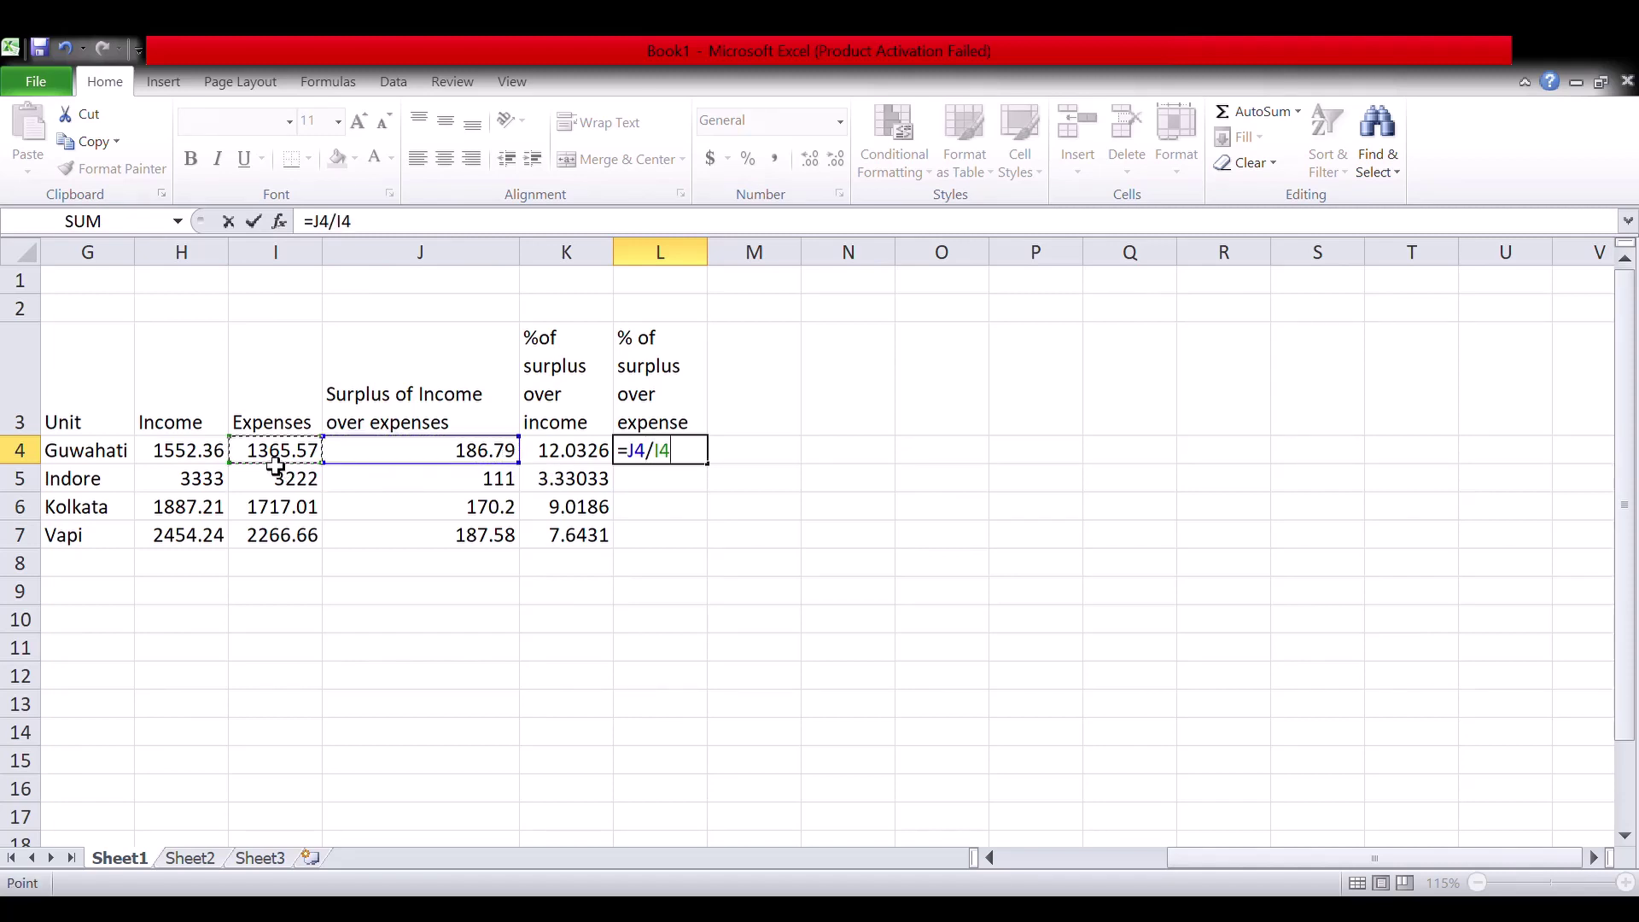
{"action": "type", "text": "*100"}
{"action": "key", "text": "Return"}
{"action": "left_click", "coordinate": [1131, 566]}
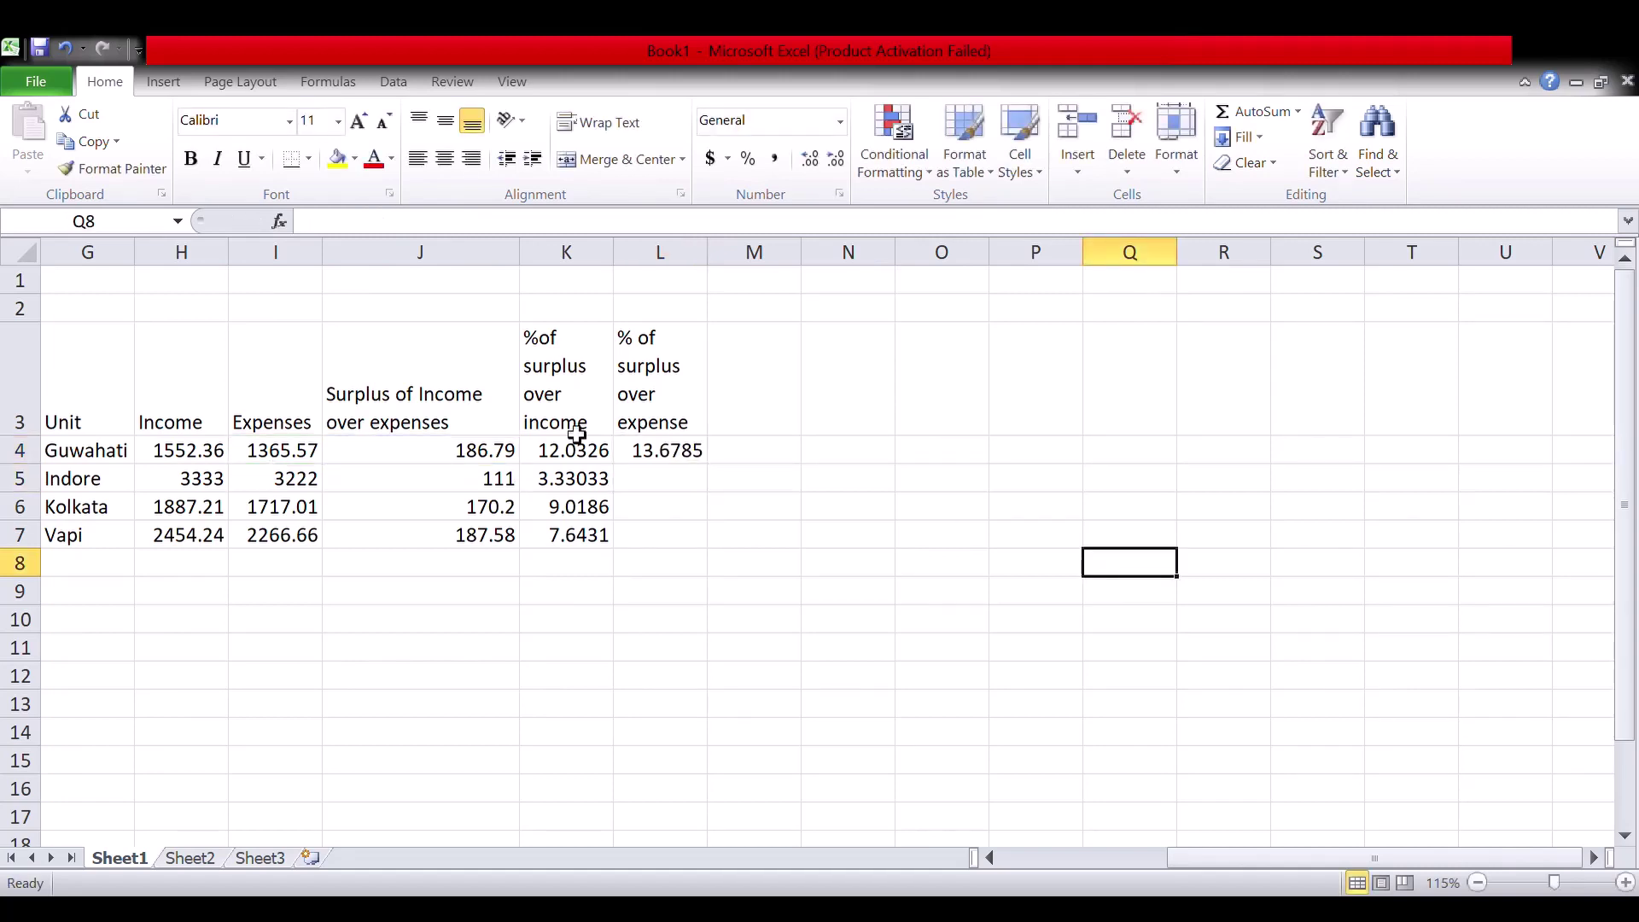
Fill the expense percentage formula from L4 down to L7.
{"action": "left_click", "coordinate": [689, 450]}
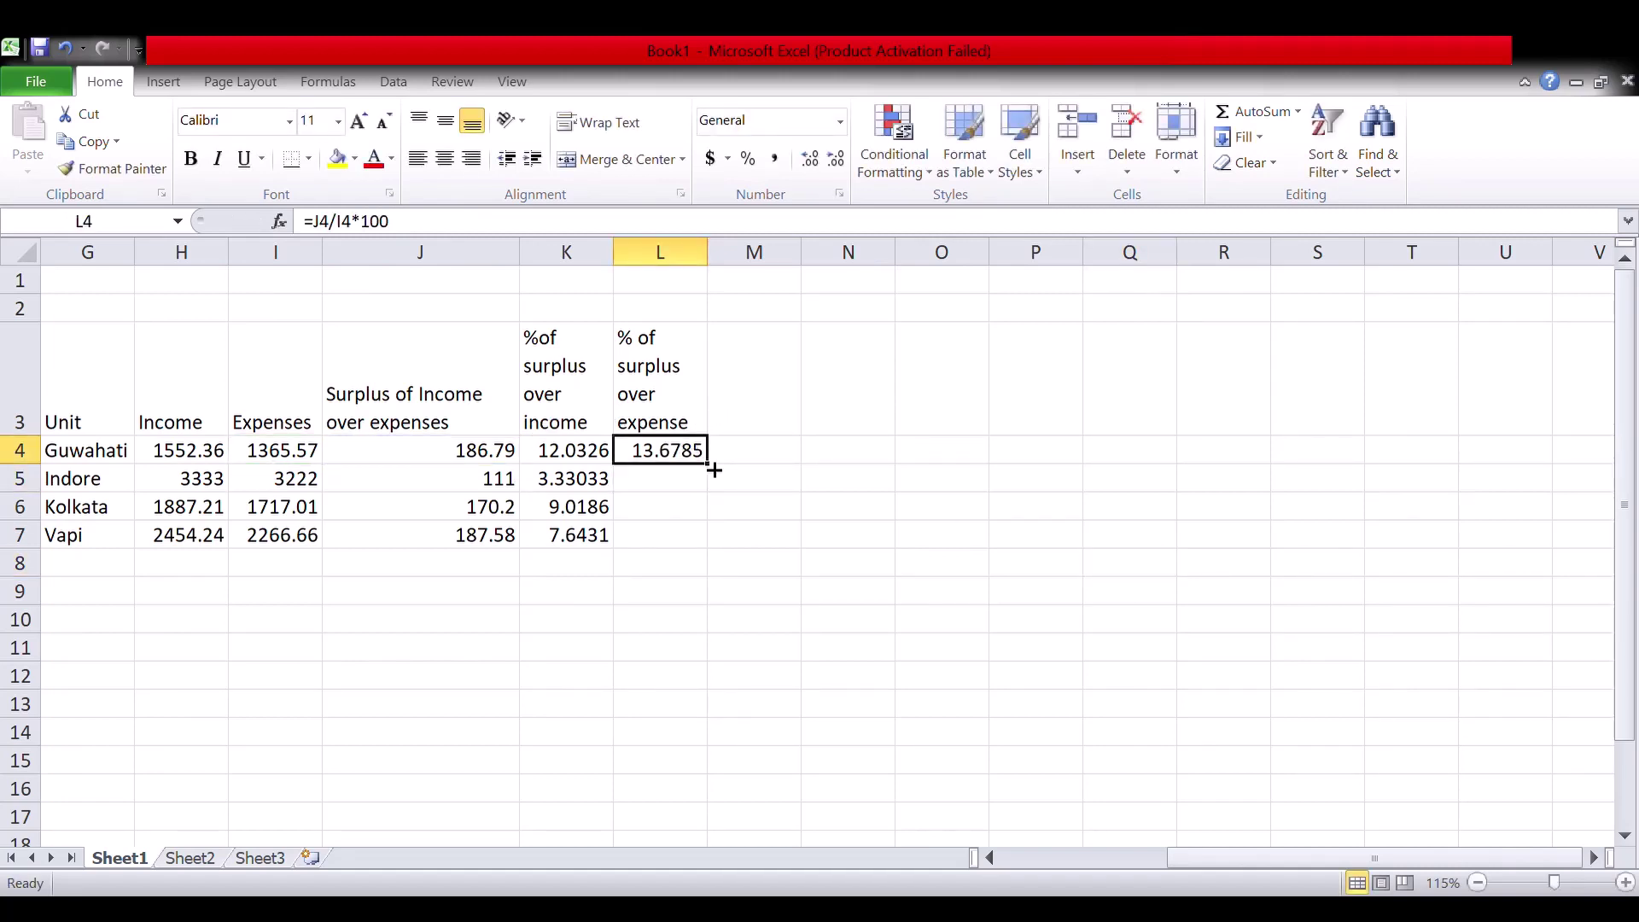
{"action": "left_click_drag", "start_coordinate": [709, 466], "coordinate": [717, 545]}
{"action": "left_click", "coordinate": [867, 512]}
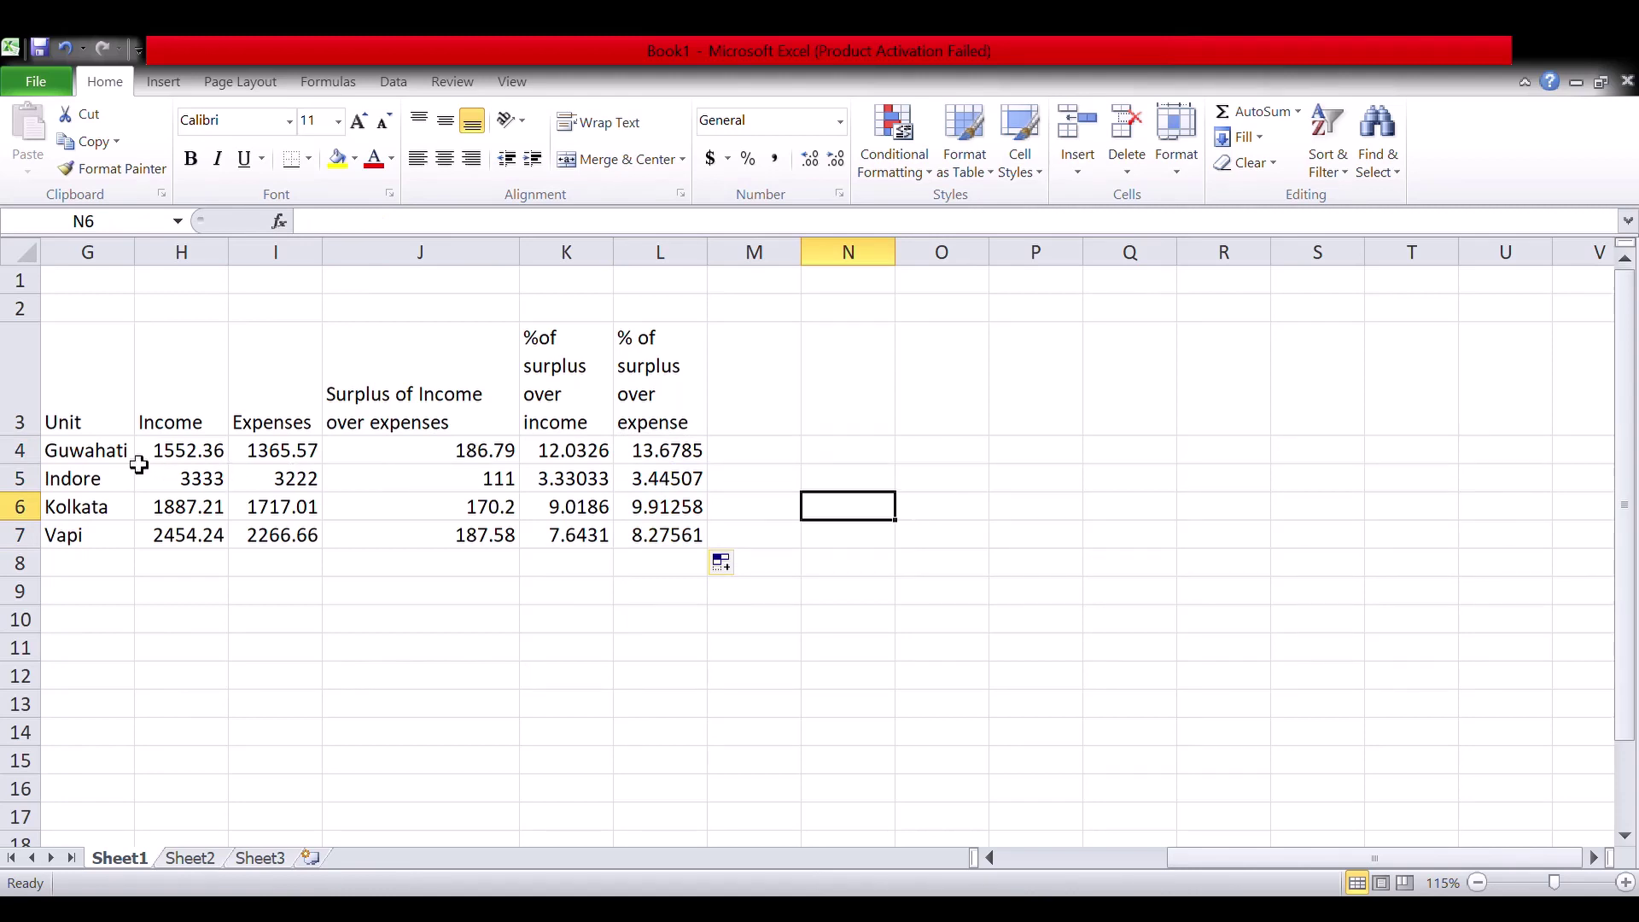
Format the income, expenses and surplus values in H4:J7 with two decimal places.
{"action": "left_click_drag", "start_coordinate": [111, 453], "coordinate": [648, 537]}
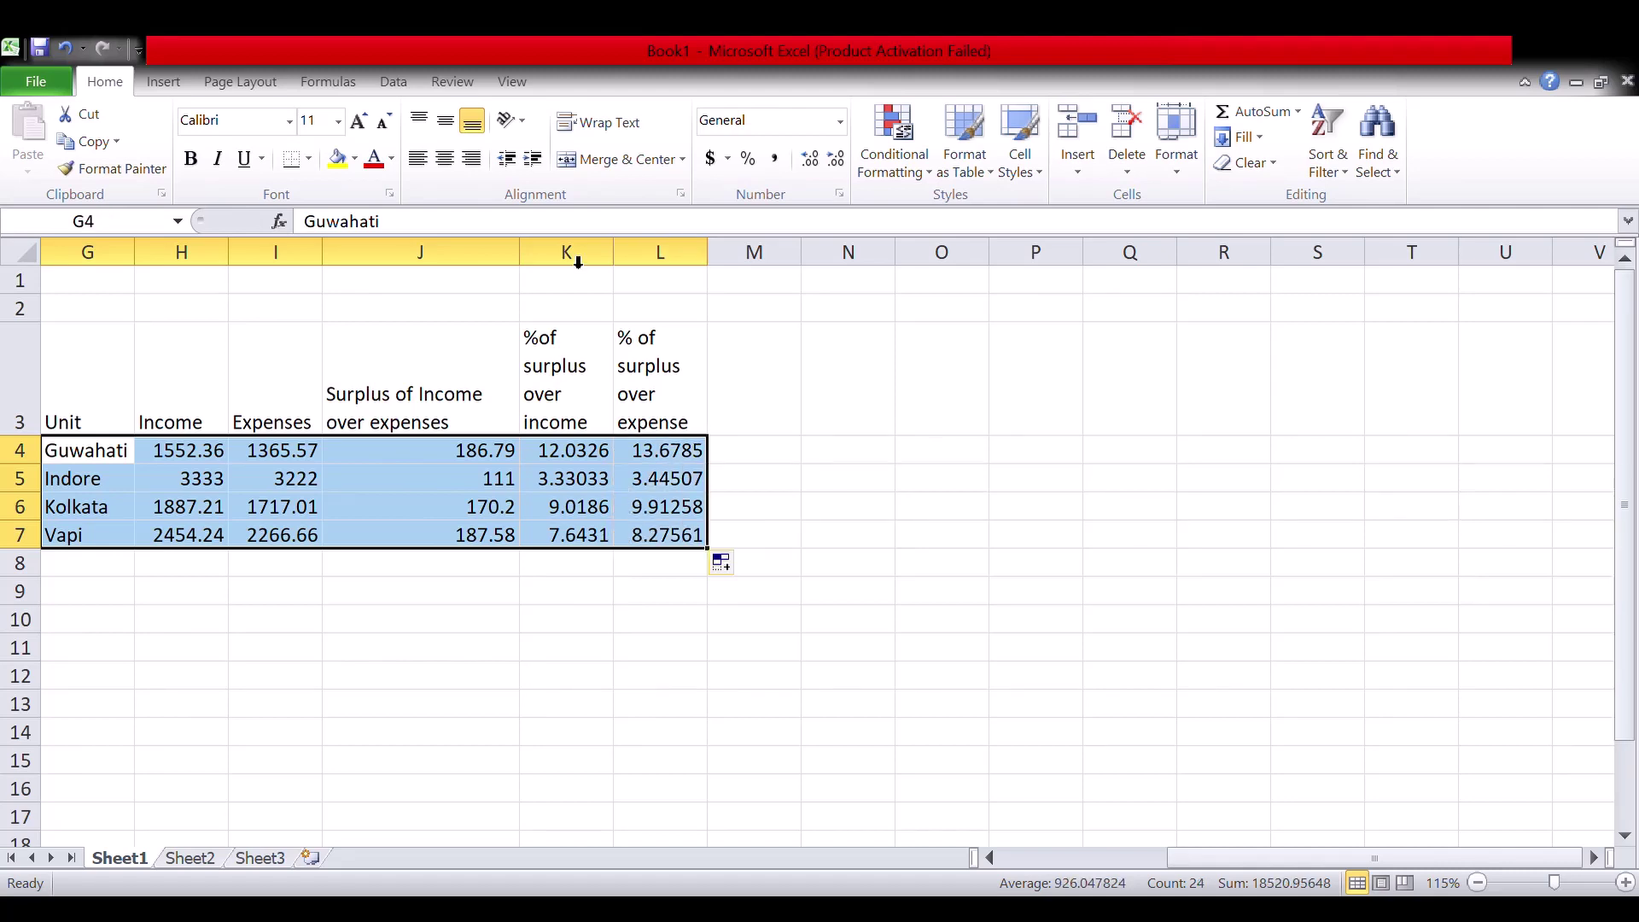
{"action": "left_click", "coordinate": [960, 506]}
{"action": "left_click_drag", "start_coordinate": [181, 460], "coordinate": [476, 538]}
{"action": "left_click", "coordinate": [836, 160]}
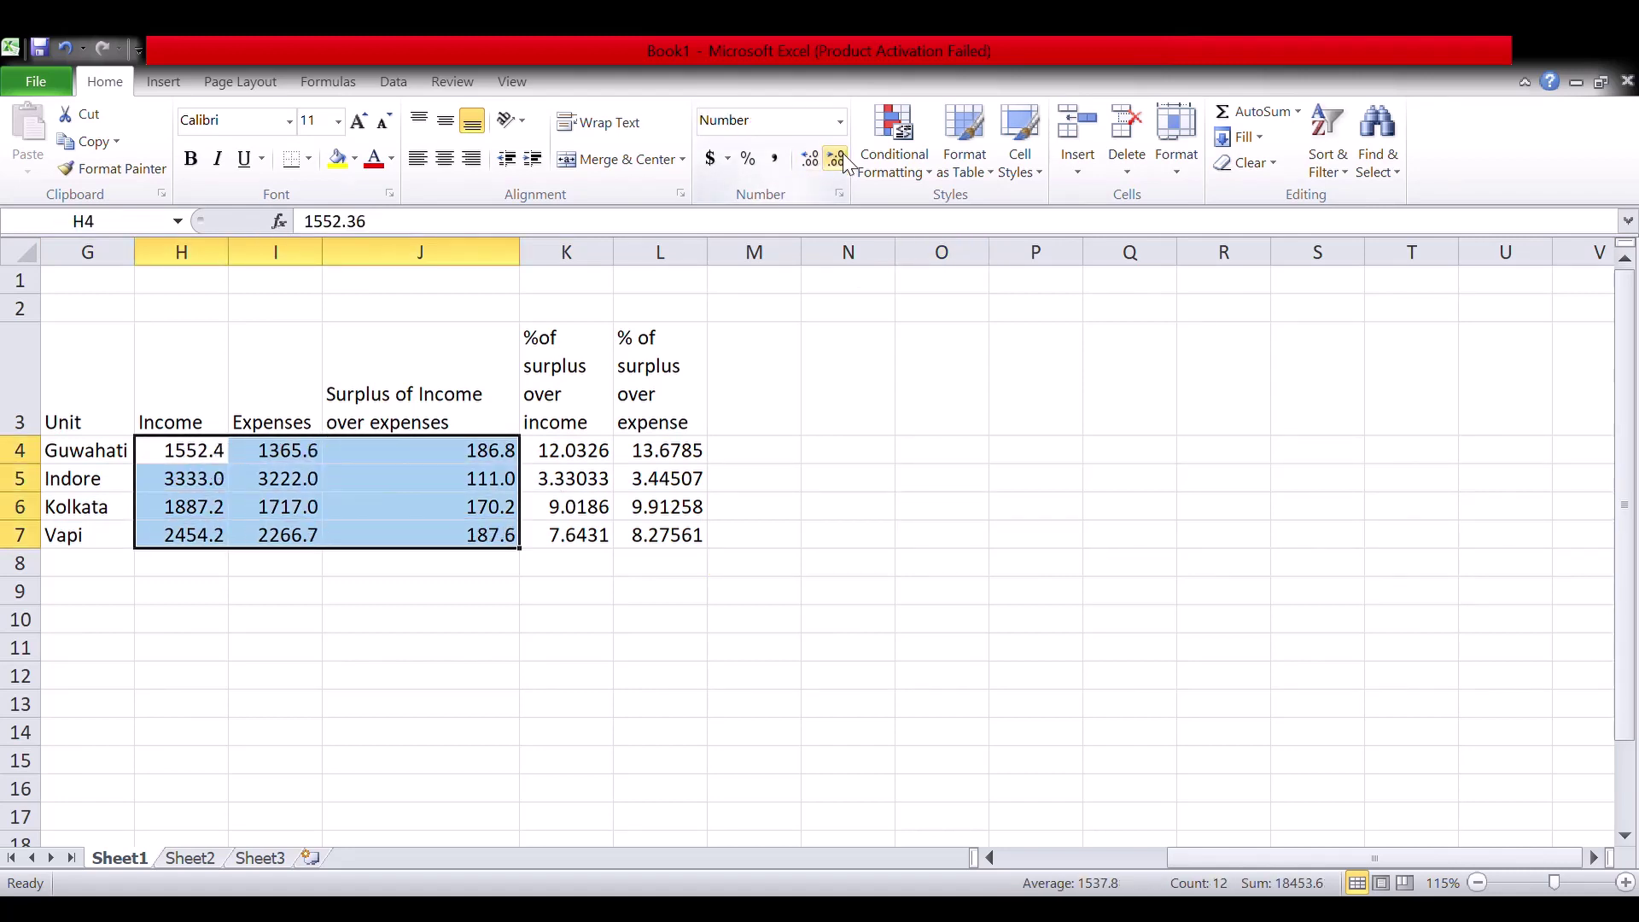
{"action": "left_click", "coordinate": [827, 158]}
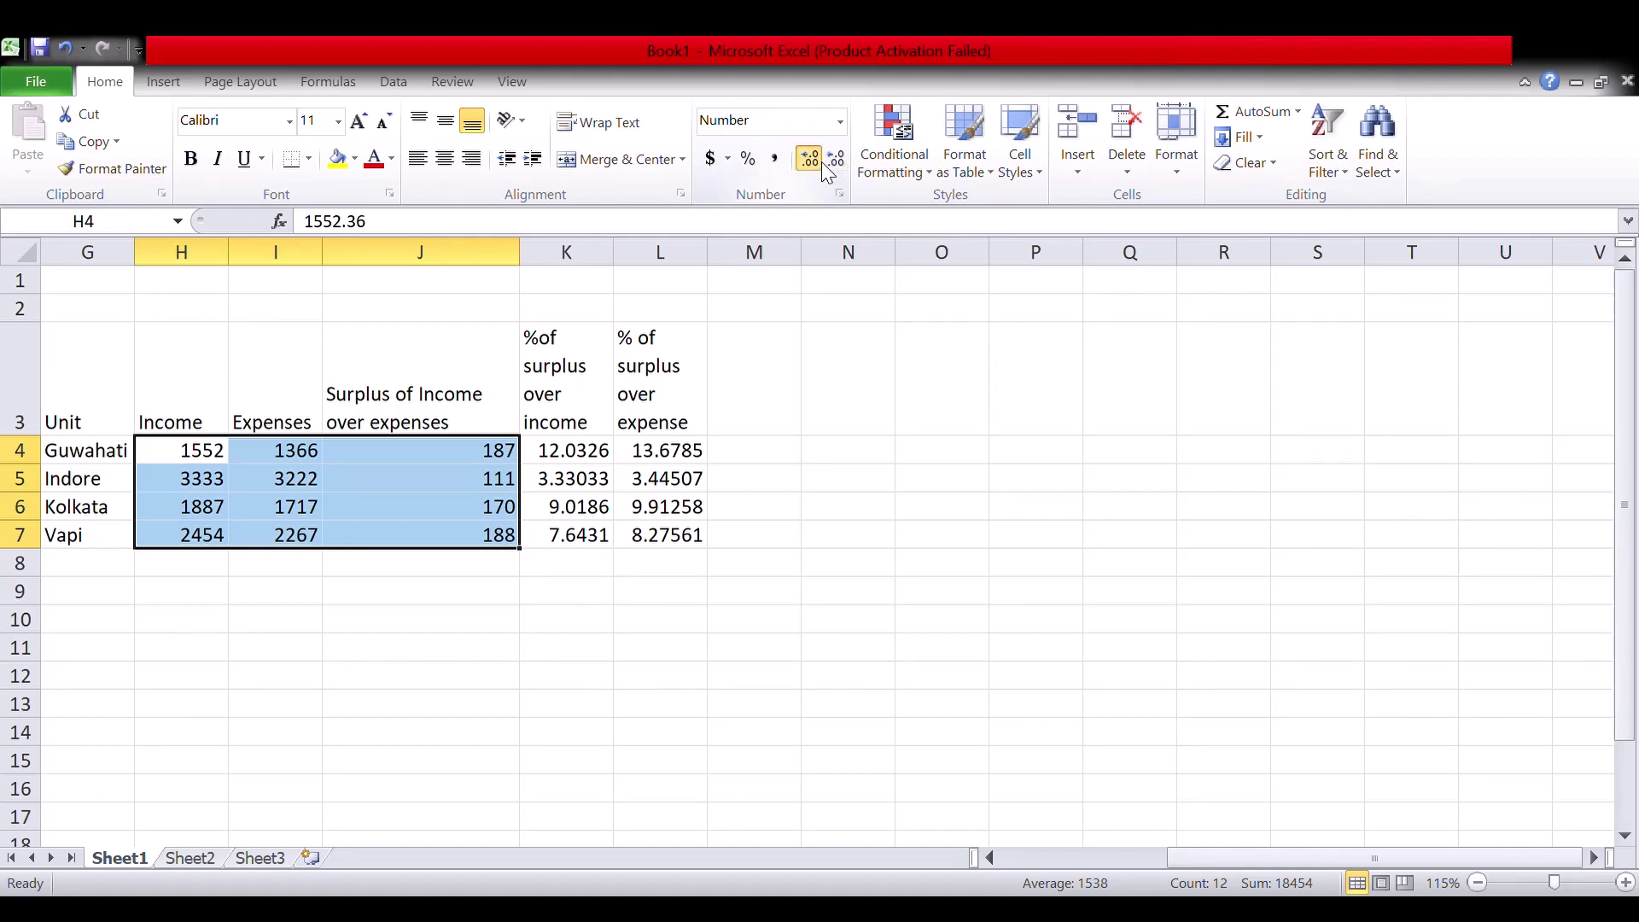
{"action": "left_click", "coordinate": [809, 158]}
{"action": "left_click", "coordinate": [809, 159]}
{"action": "left_click", "coordinate": [912, 336]}
Format the percentage values in K4:L7 with two decimal places.
{"action": "left_click_drag", "start_coordinate": [577, 450], "coordinate": [670, 525]}
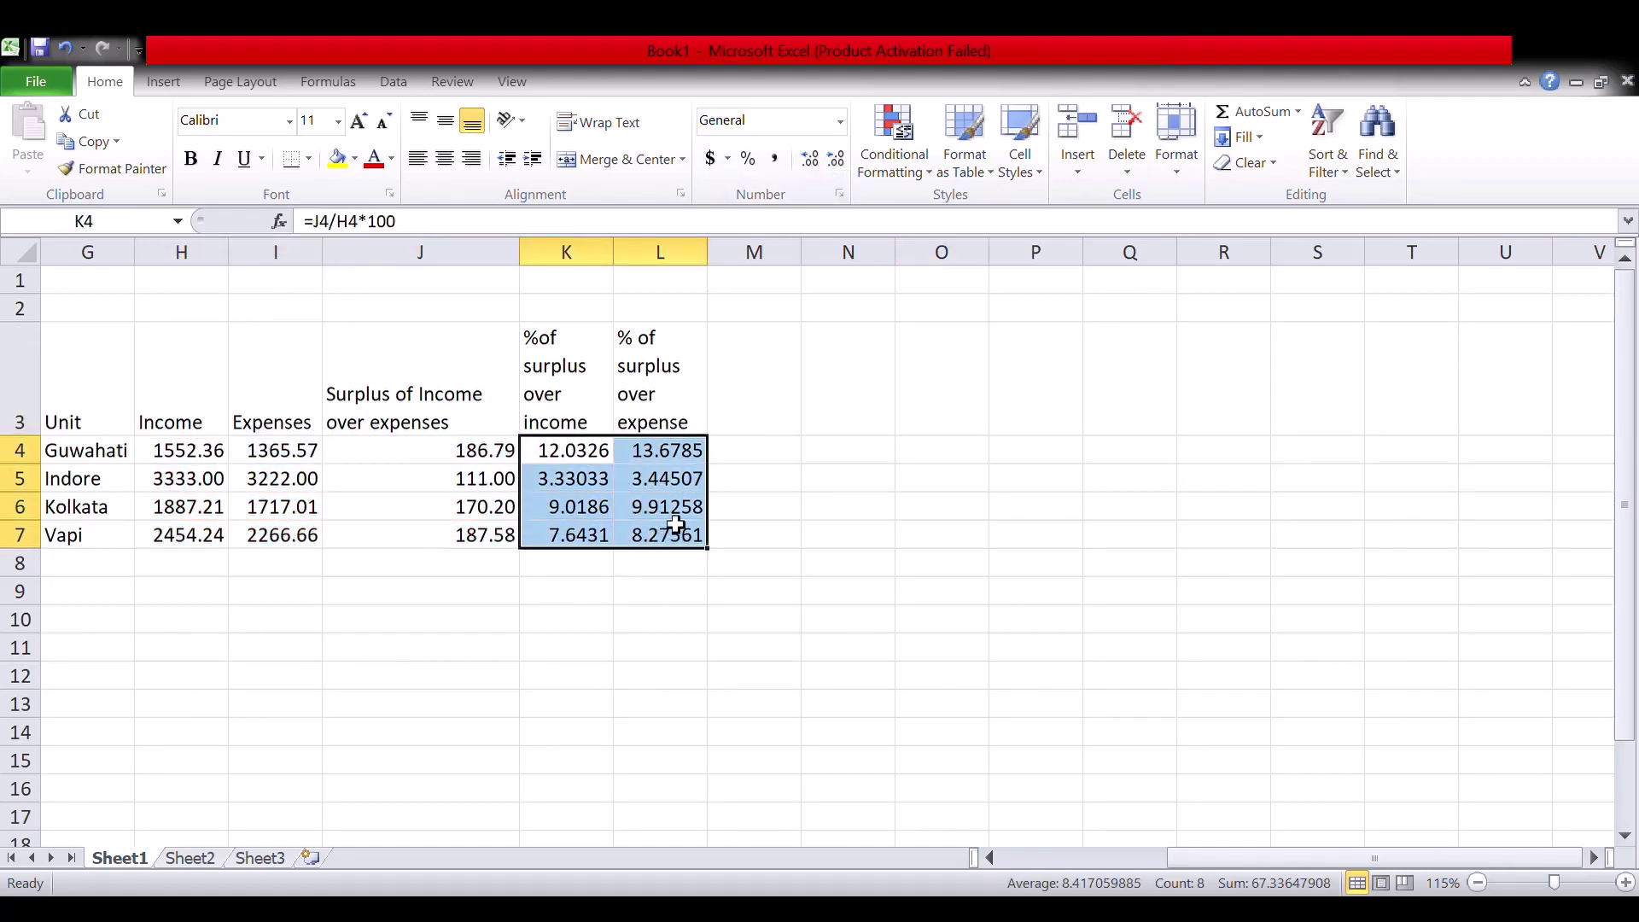
{"action": "left_click", "coordinate": [836, 160]}
{"action": "left_click", "coordinate": [837, 160]}
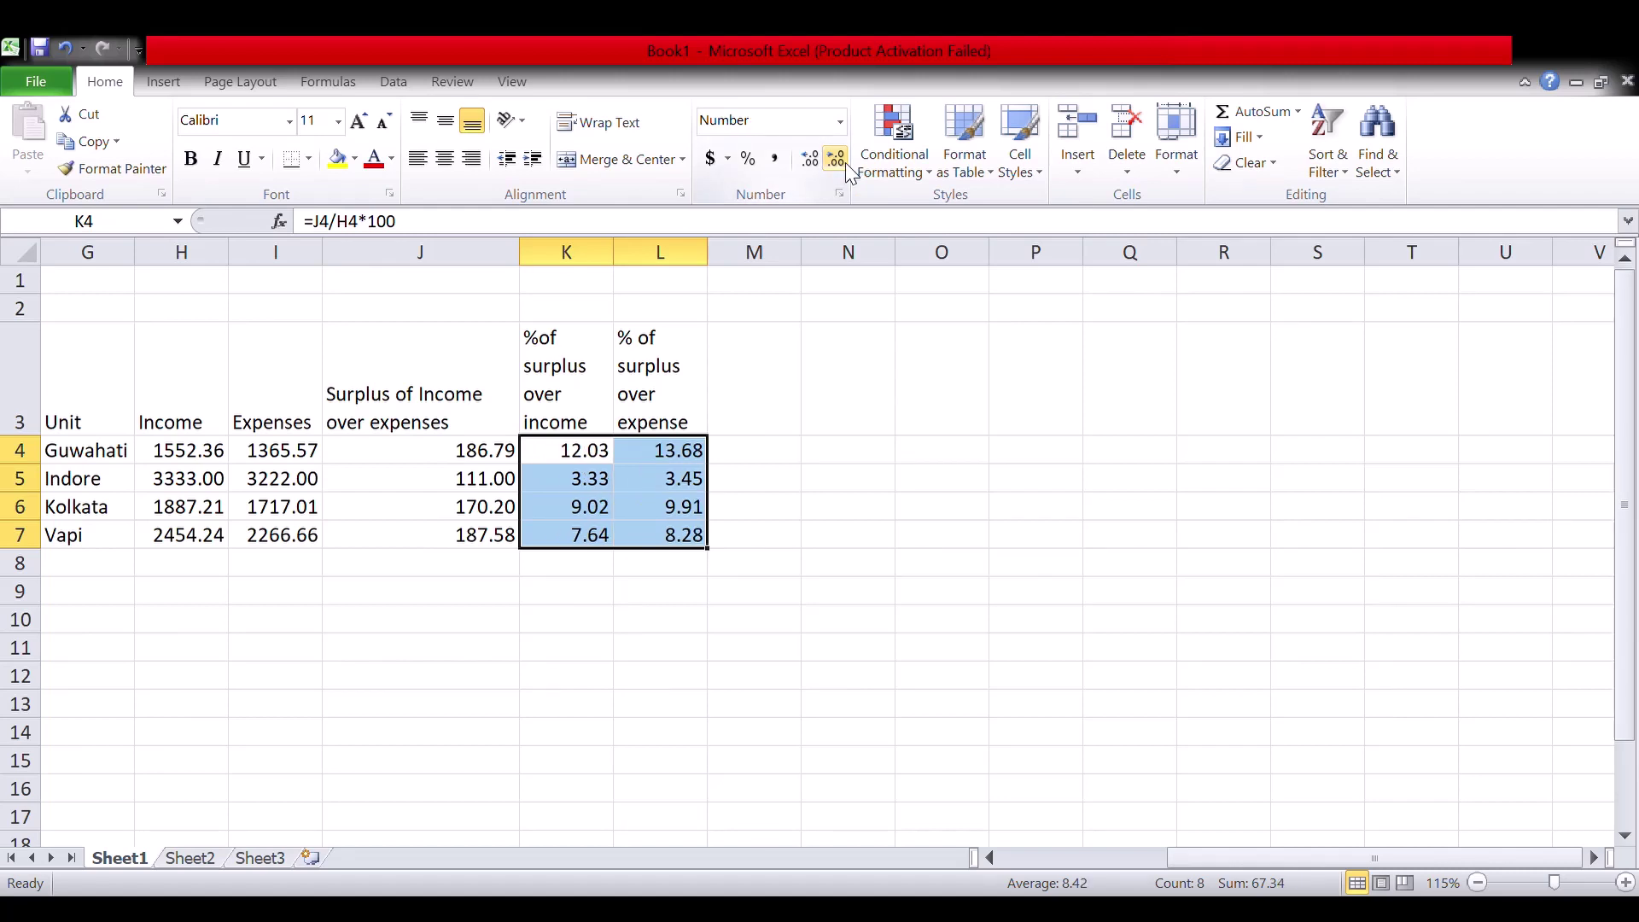
{"action": "left_click", "coordinate": [1042, 487]}
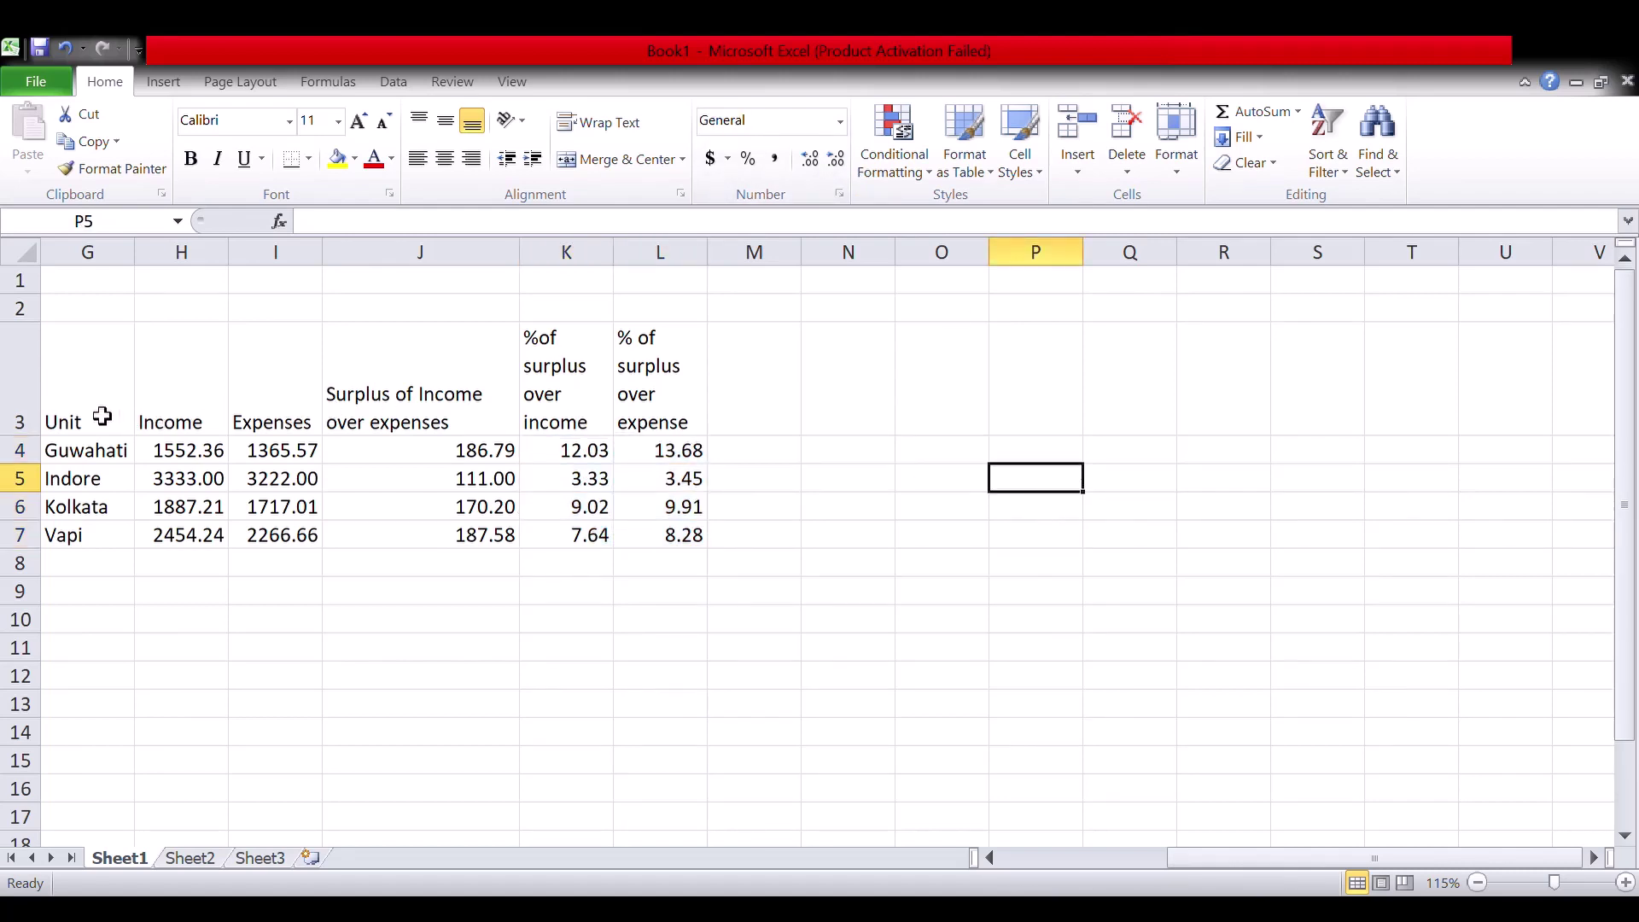
Centre the header cells G3:L3 both horizontally and vertically.
{"action": "left_click_drag", "start_coordinate": [101, 416], "coordinate": [637, 337]}
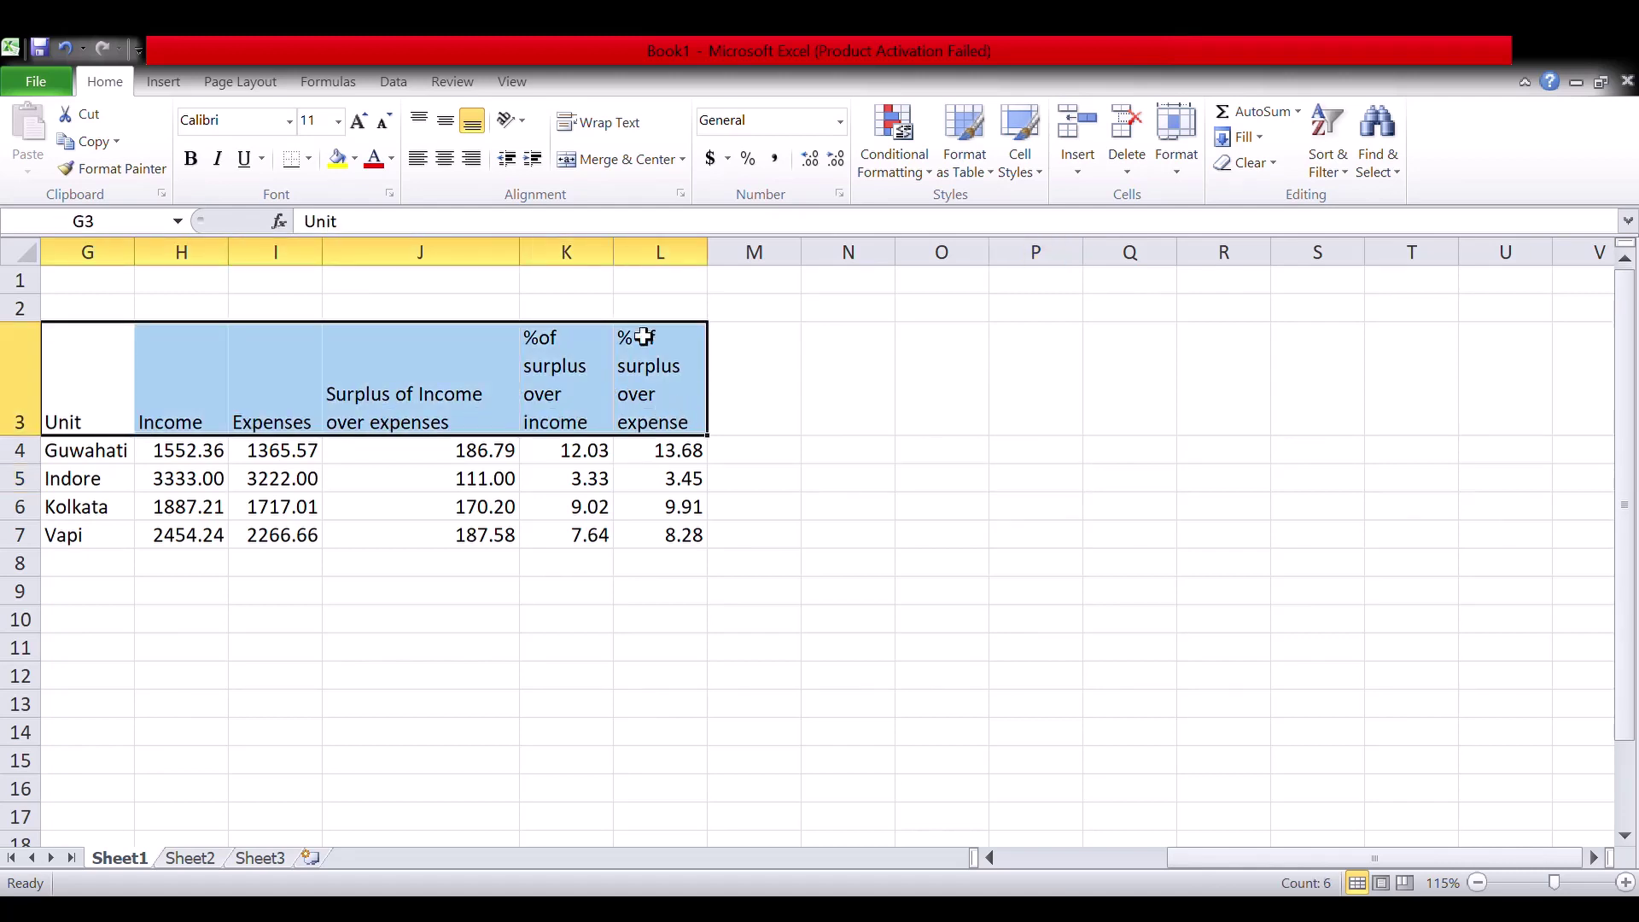
{"action": "left_click", "coordinate": [449, 165]}
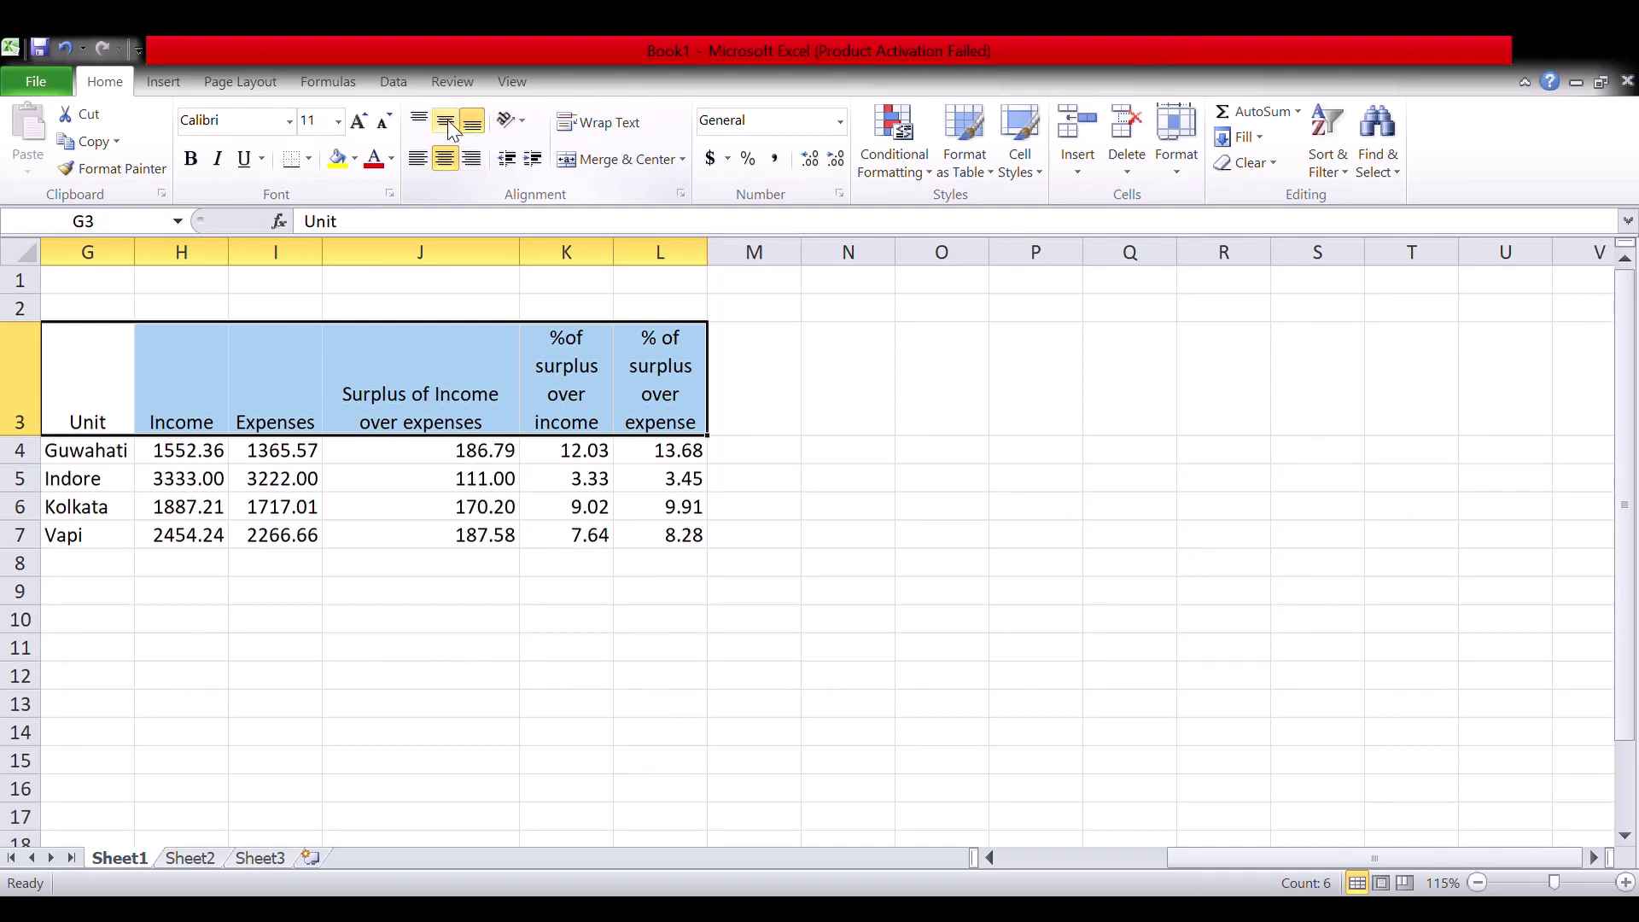
{"action": "left_click", "coordinate": [449, 127]}
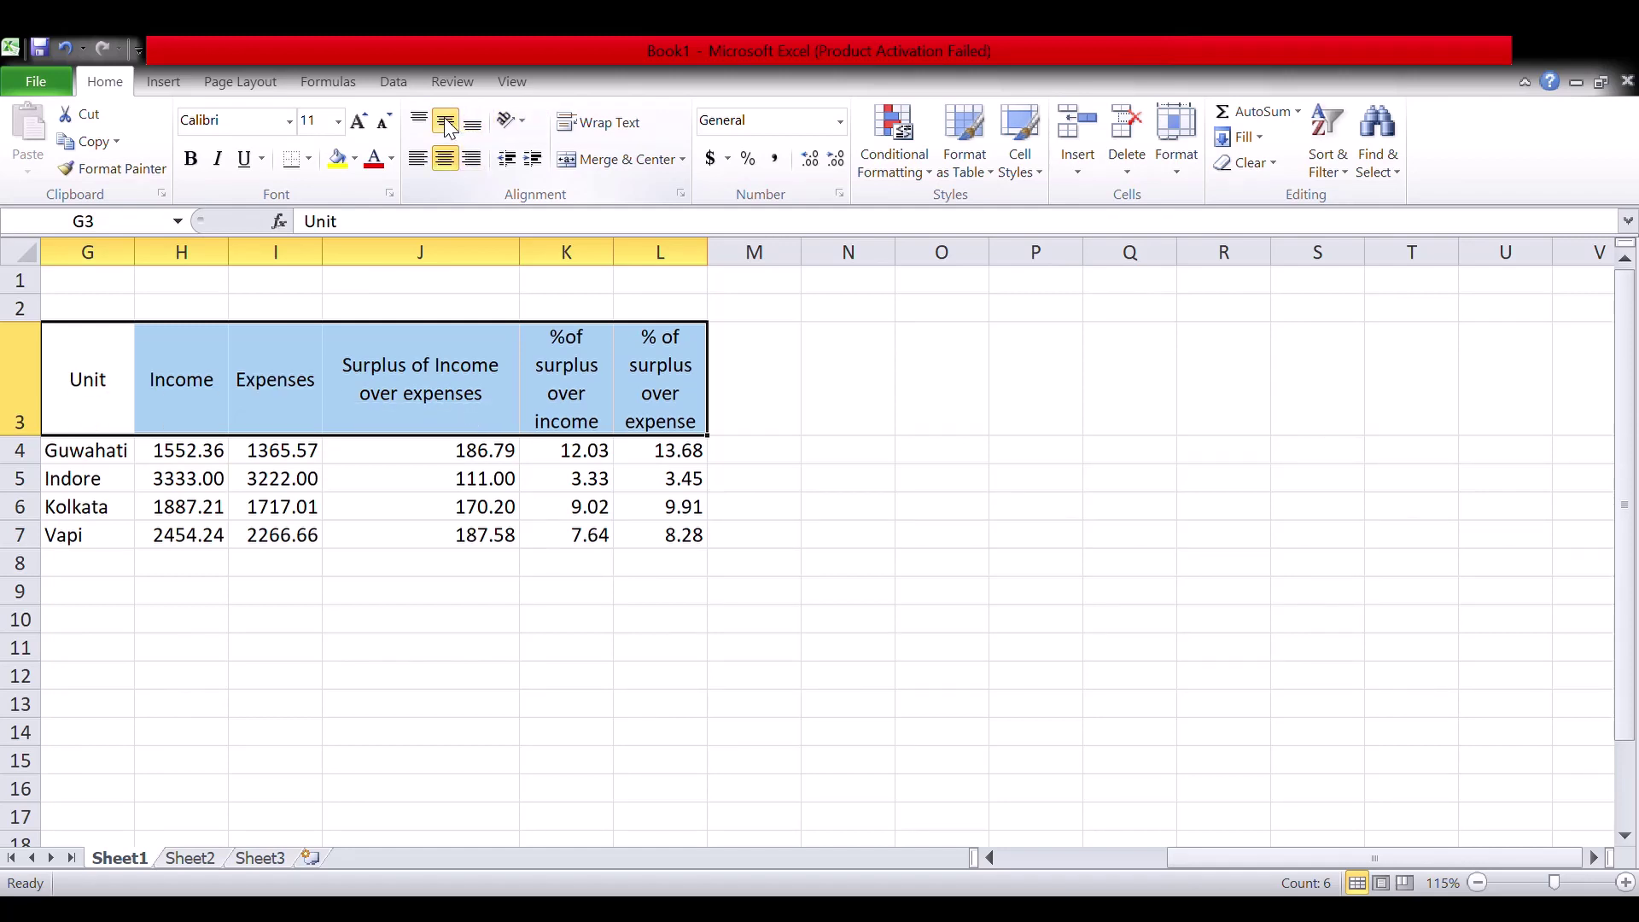
{"action": "left_click", "coordinate": [1210, 386]}
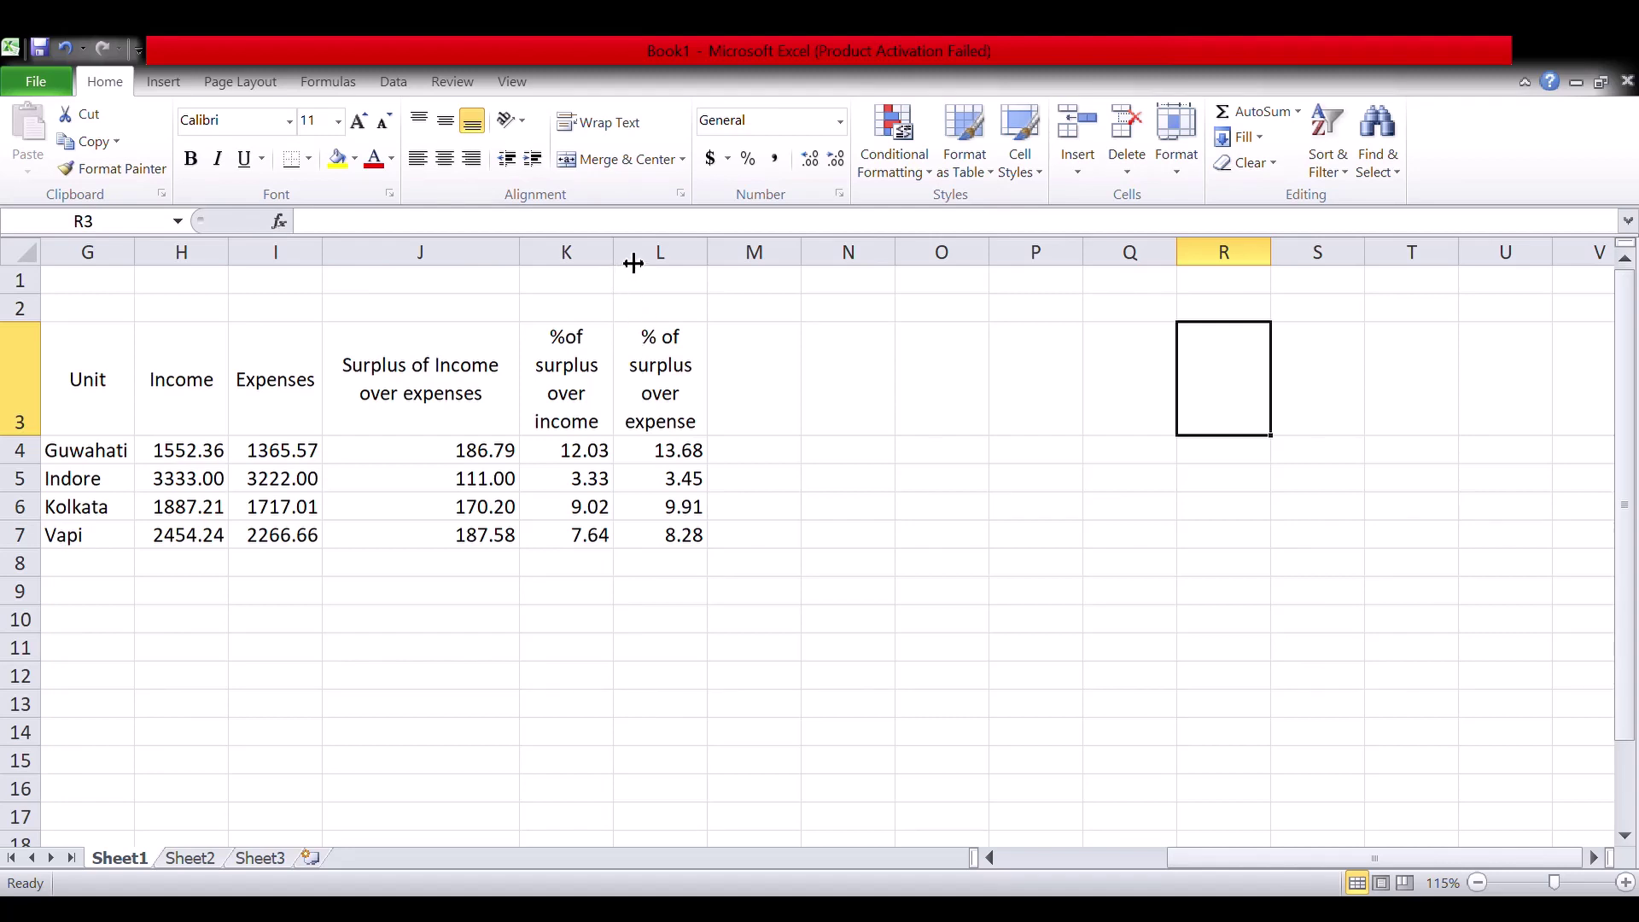
Widen columns K and L so their headers wrap onto two lines, and widen columns G, H and I.
{"action": "left_click_drag", "start_coordinate": [632, 263], "coordinate": [859, 266]}
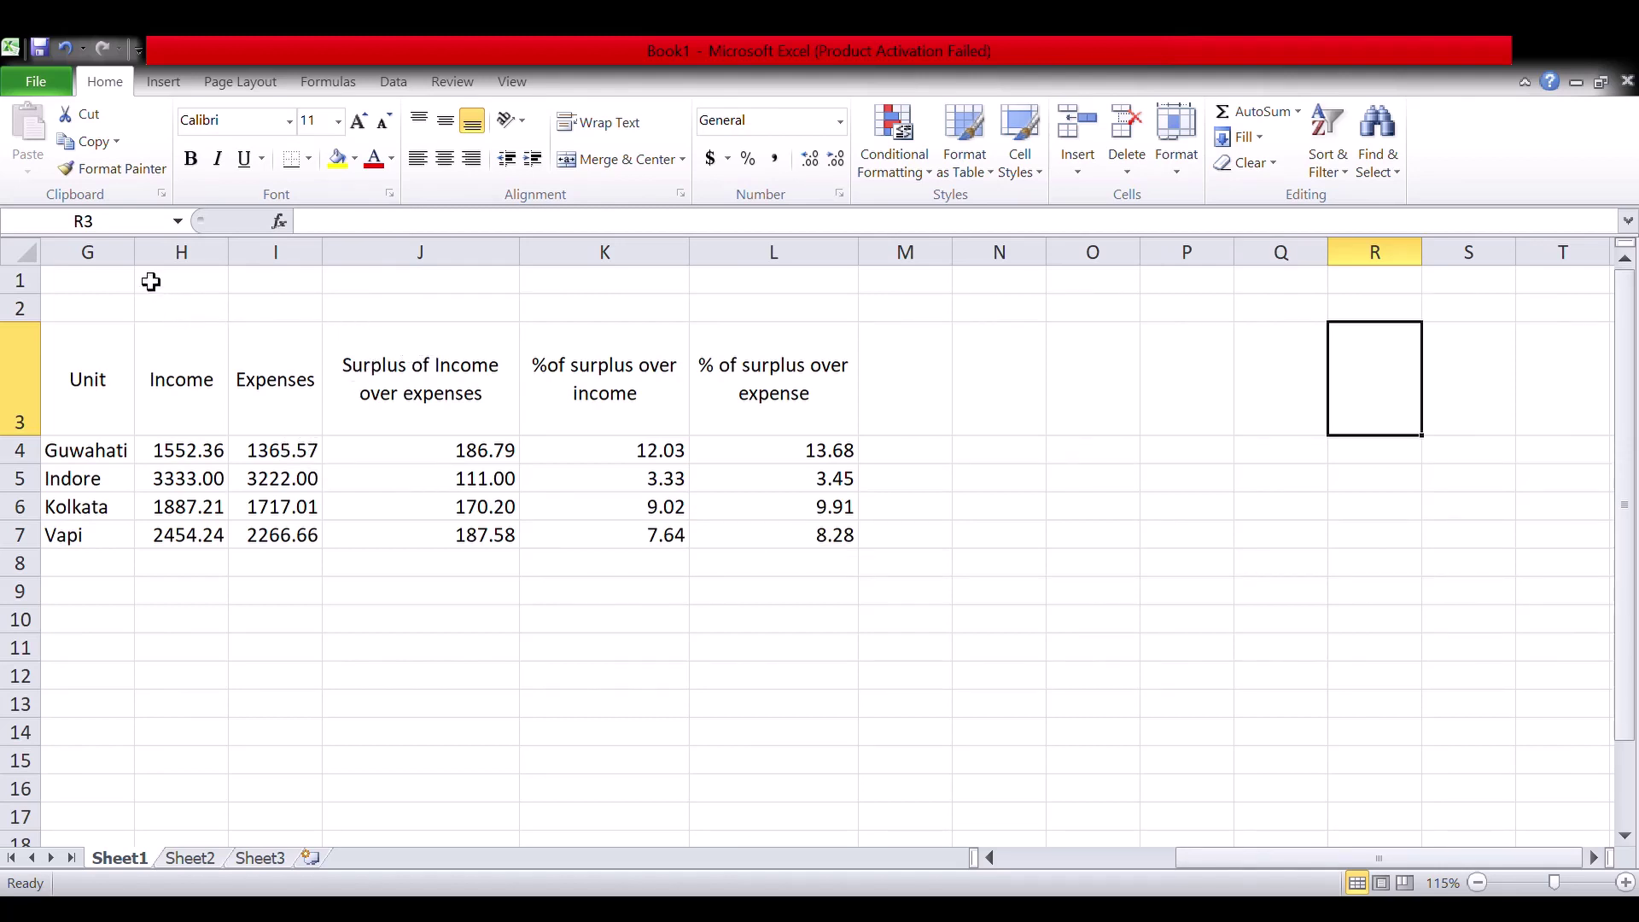
{"action": "left_click_drag", "start_coordinate": [145, 268], "coordinate": [495, 266]}
{"action": "left_click", "coordinate": [679, 676]}
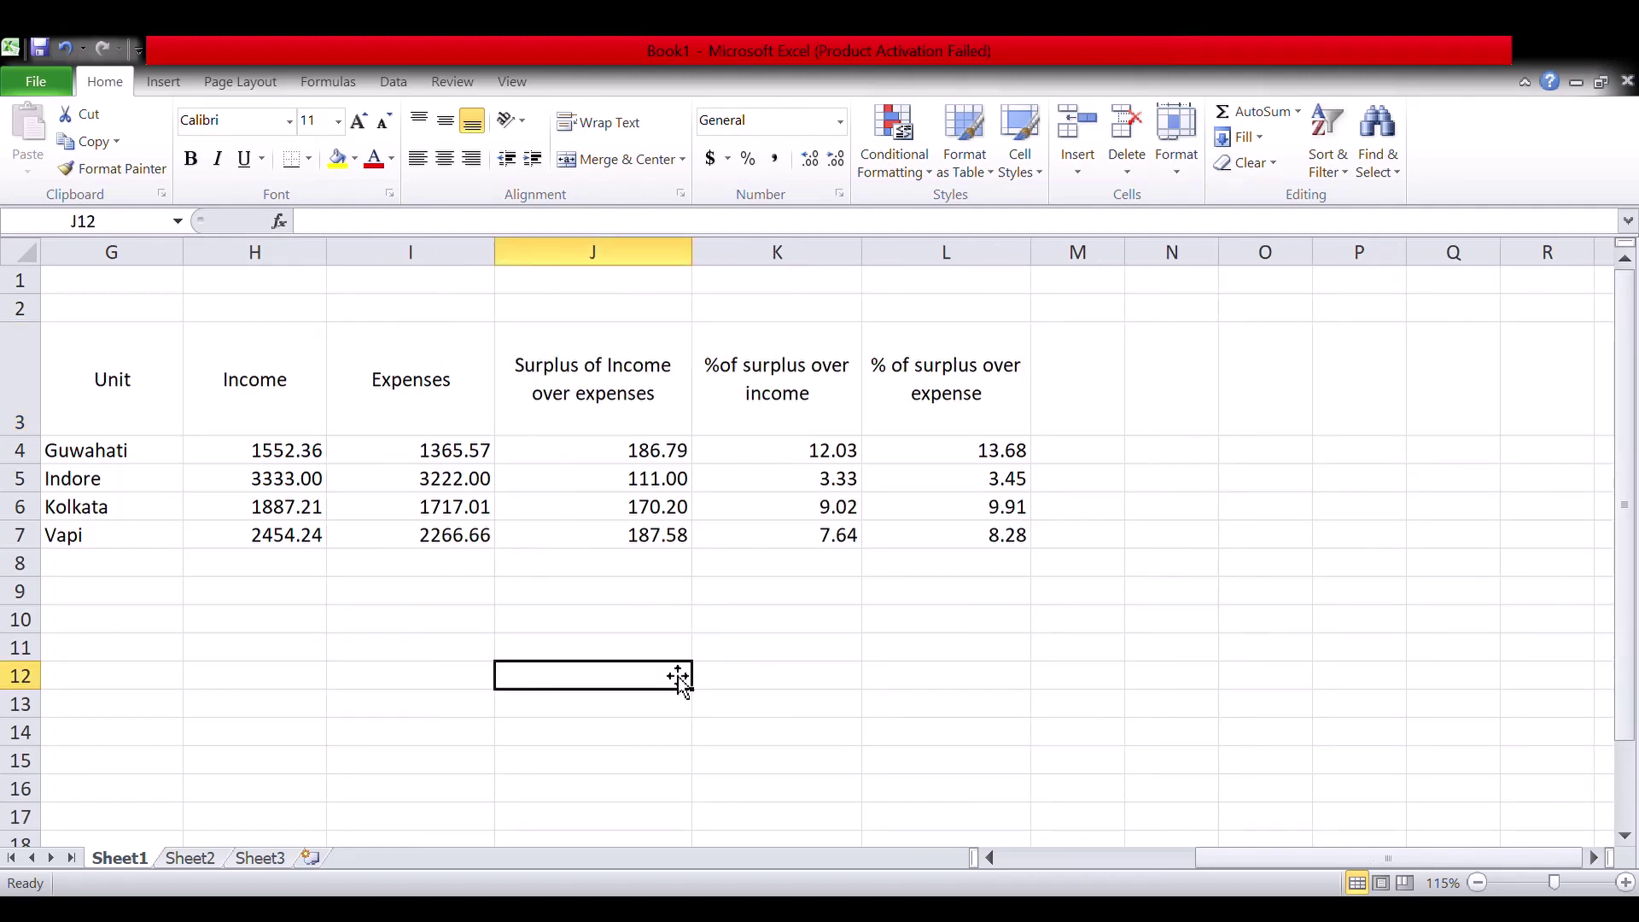
Centre the numeric values in H4:L7 horizontally.
{"action": "left_click", "coordinate": [315, 452]}
{"action": "left_click_drag", "start_coordinate": [316, 452], "coordinate": [939, 535]}
{"action": "left_click", "coordinate": [444, 159]}
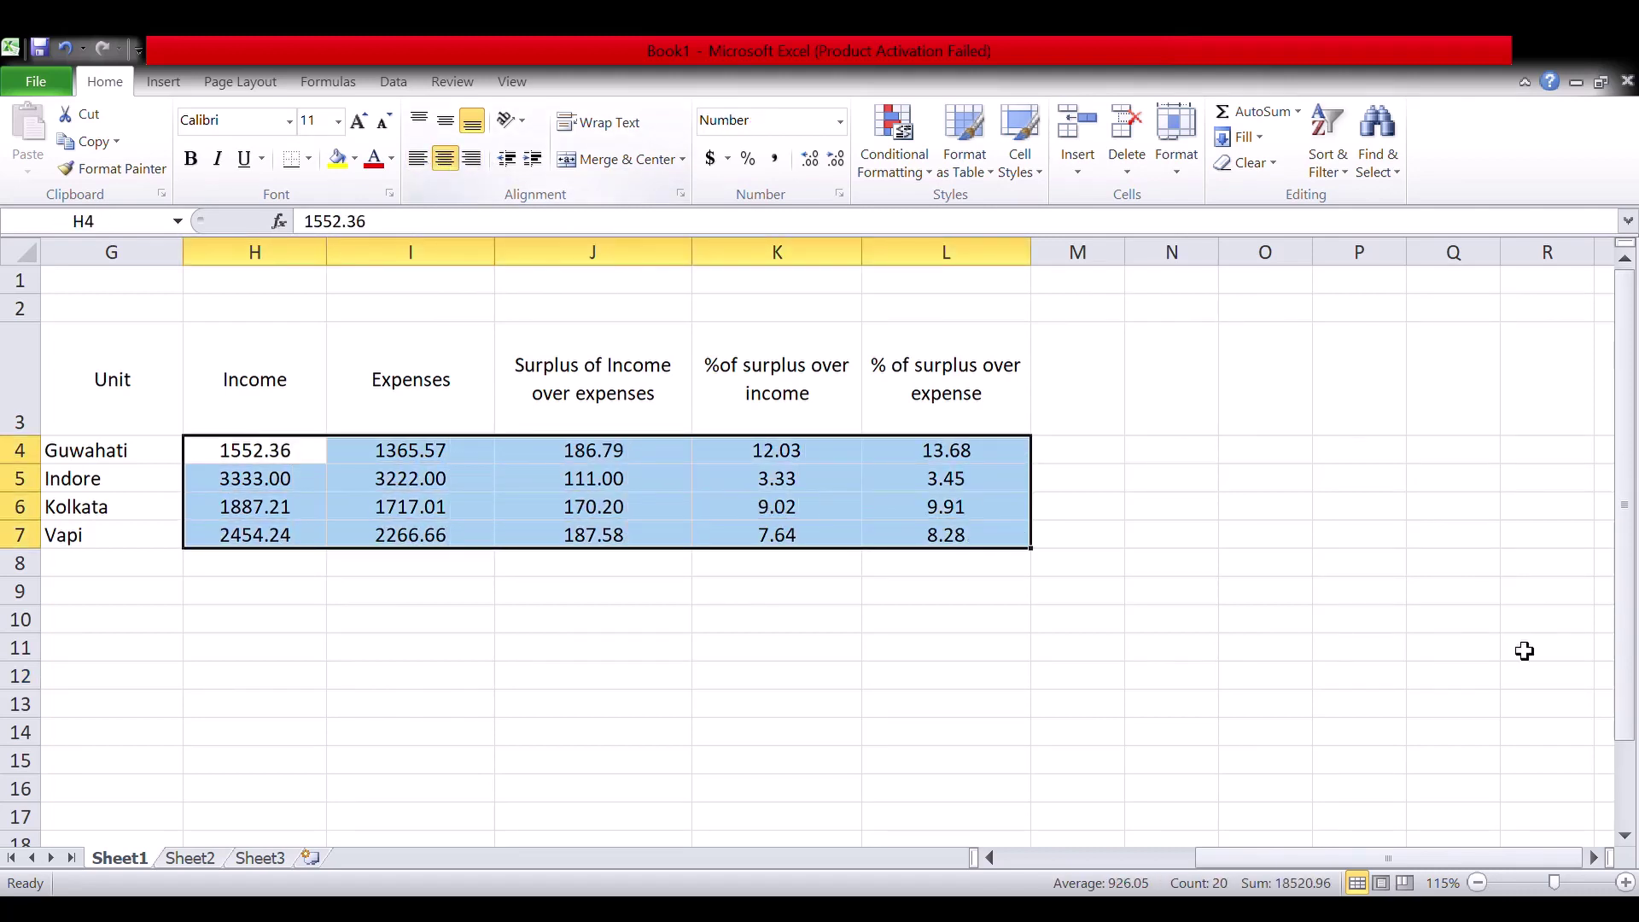
{"action": "left_click", "coordinate": [1524, 650]}
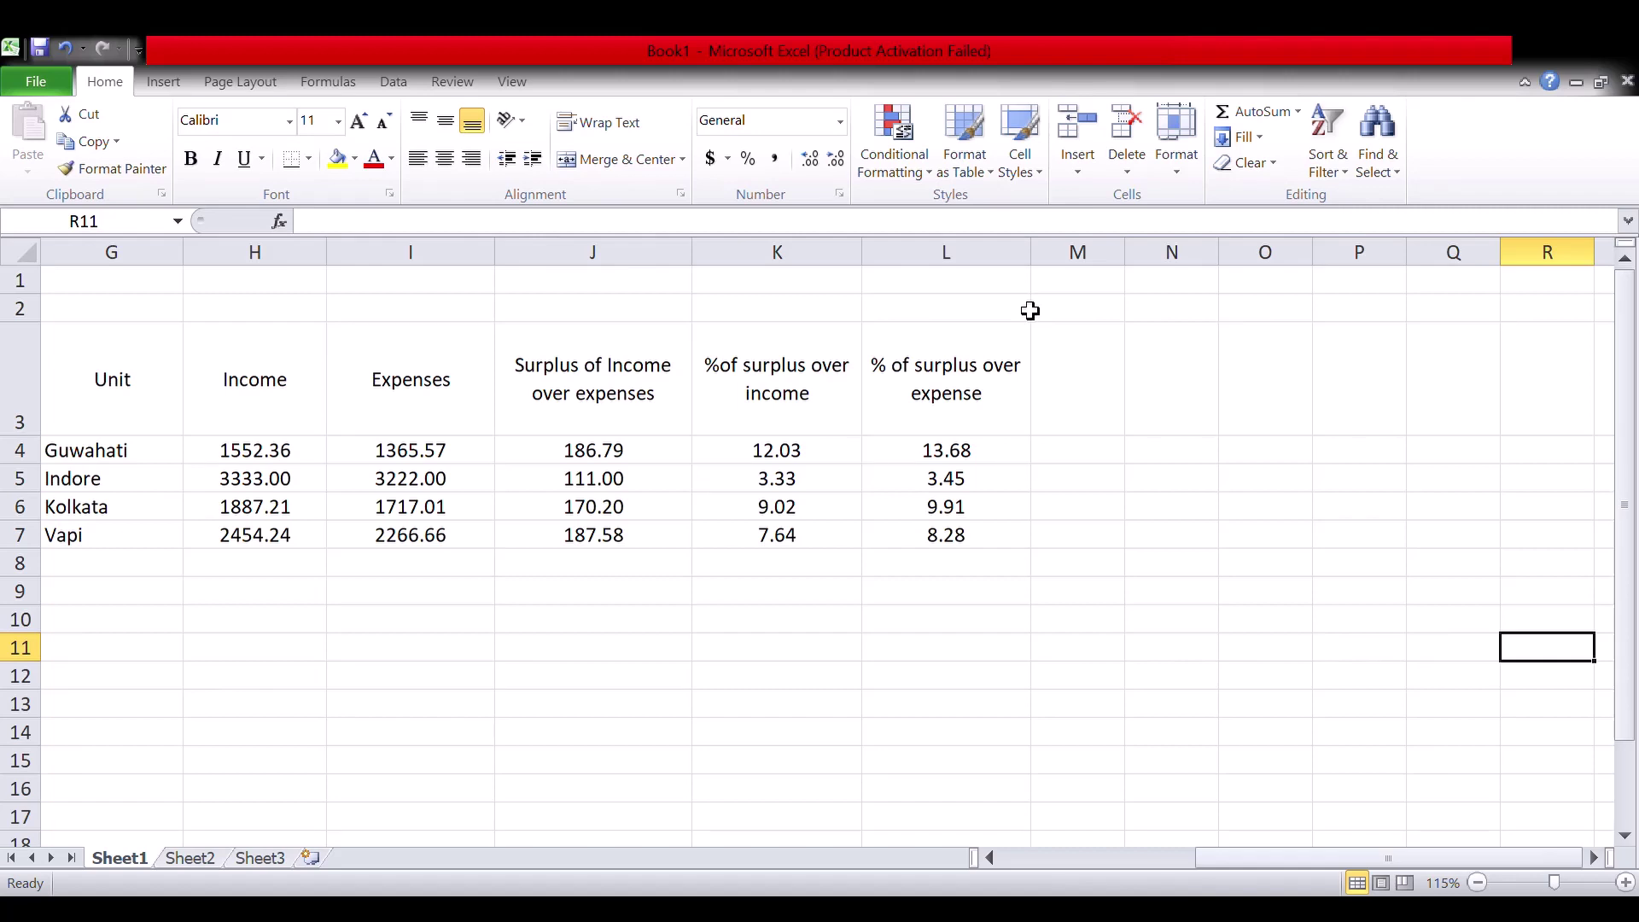
Set the font size of the whole table G3:L7 to 12.
{"action": "left_click_drag", "start_coordinate": [150, 384], "coordinate": [922, 531]}
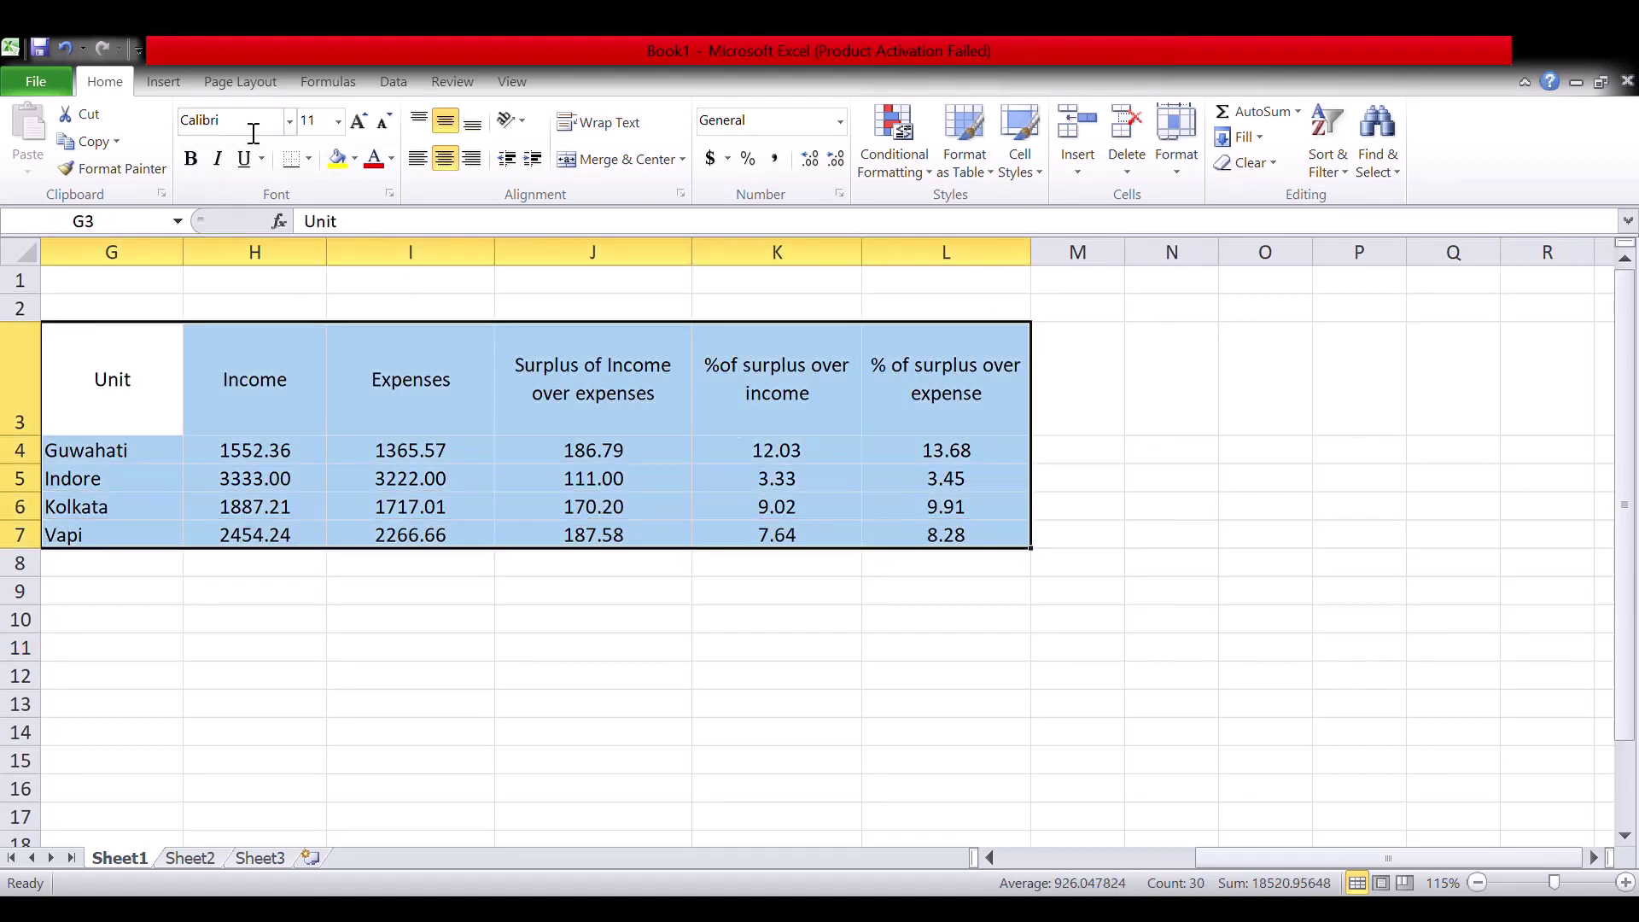
{"action": "left_click", "coordinate": [318, 121]}
{"action": "type", "text": "12"}
{"action": "key", "text": "Return"}
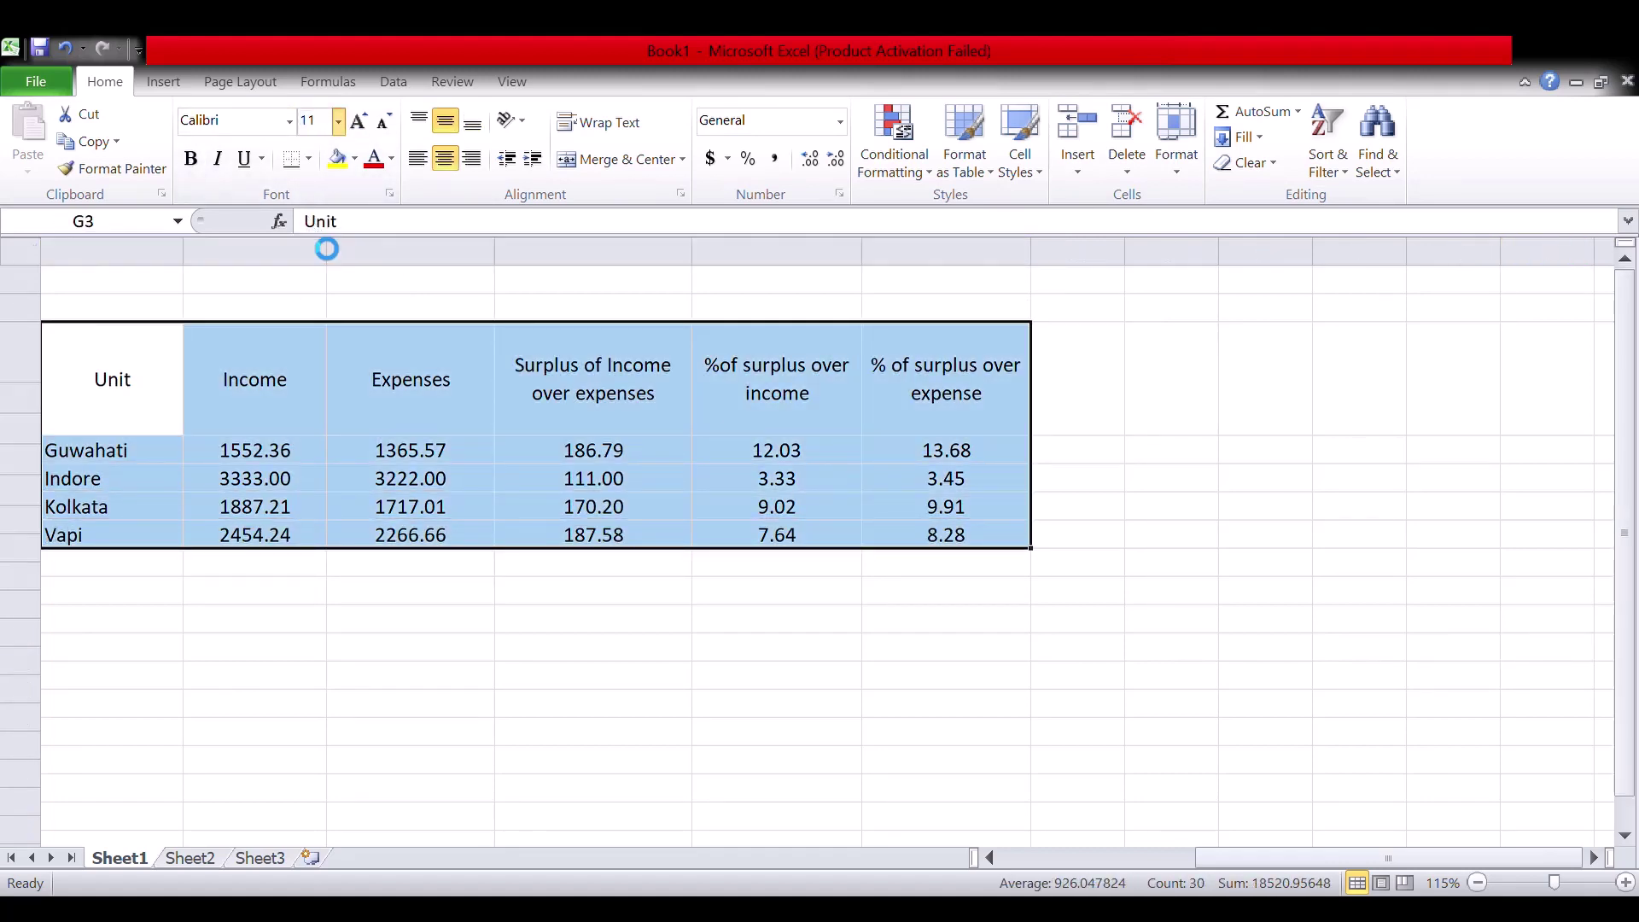
{"action": "left_click", "coordinate": [472, 586]}
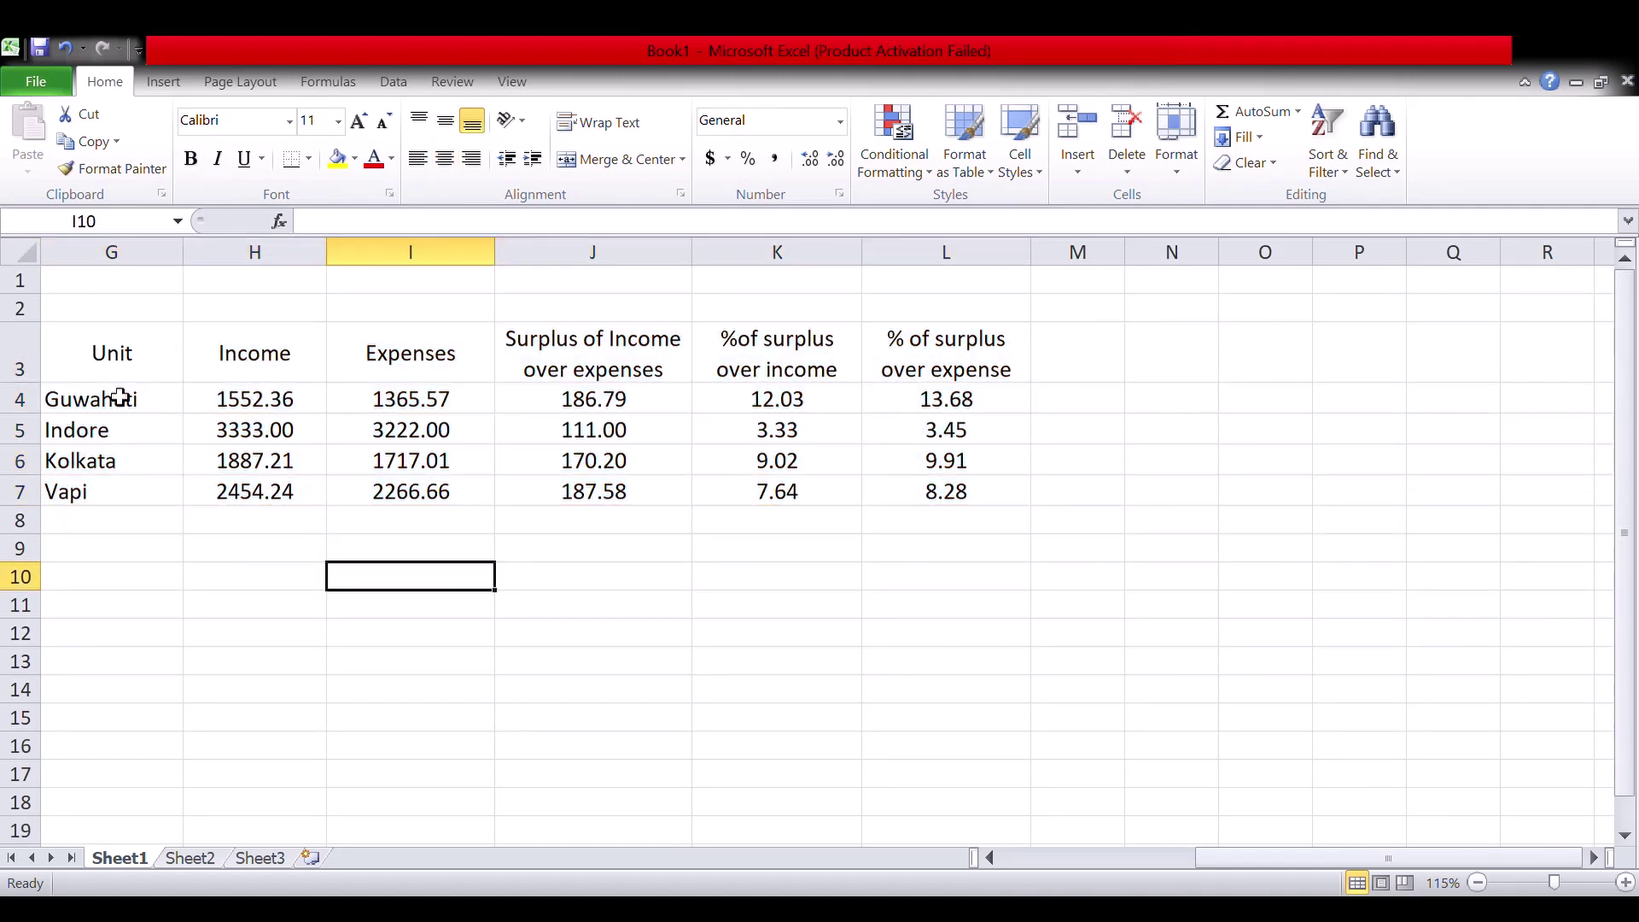
Make the table headers in G3:L3 bold.
{"action": "left_click_drag", "start_coordinate": [119, 367], "coordinate": [930, 367]}
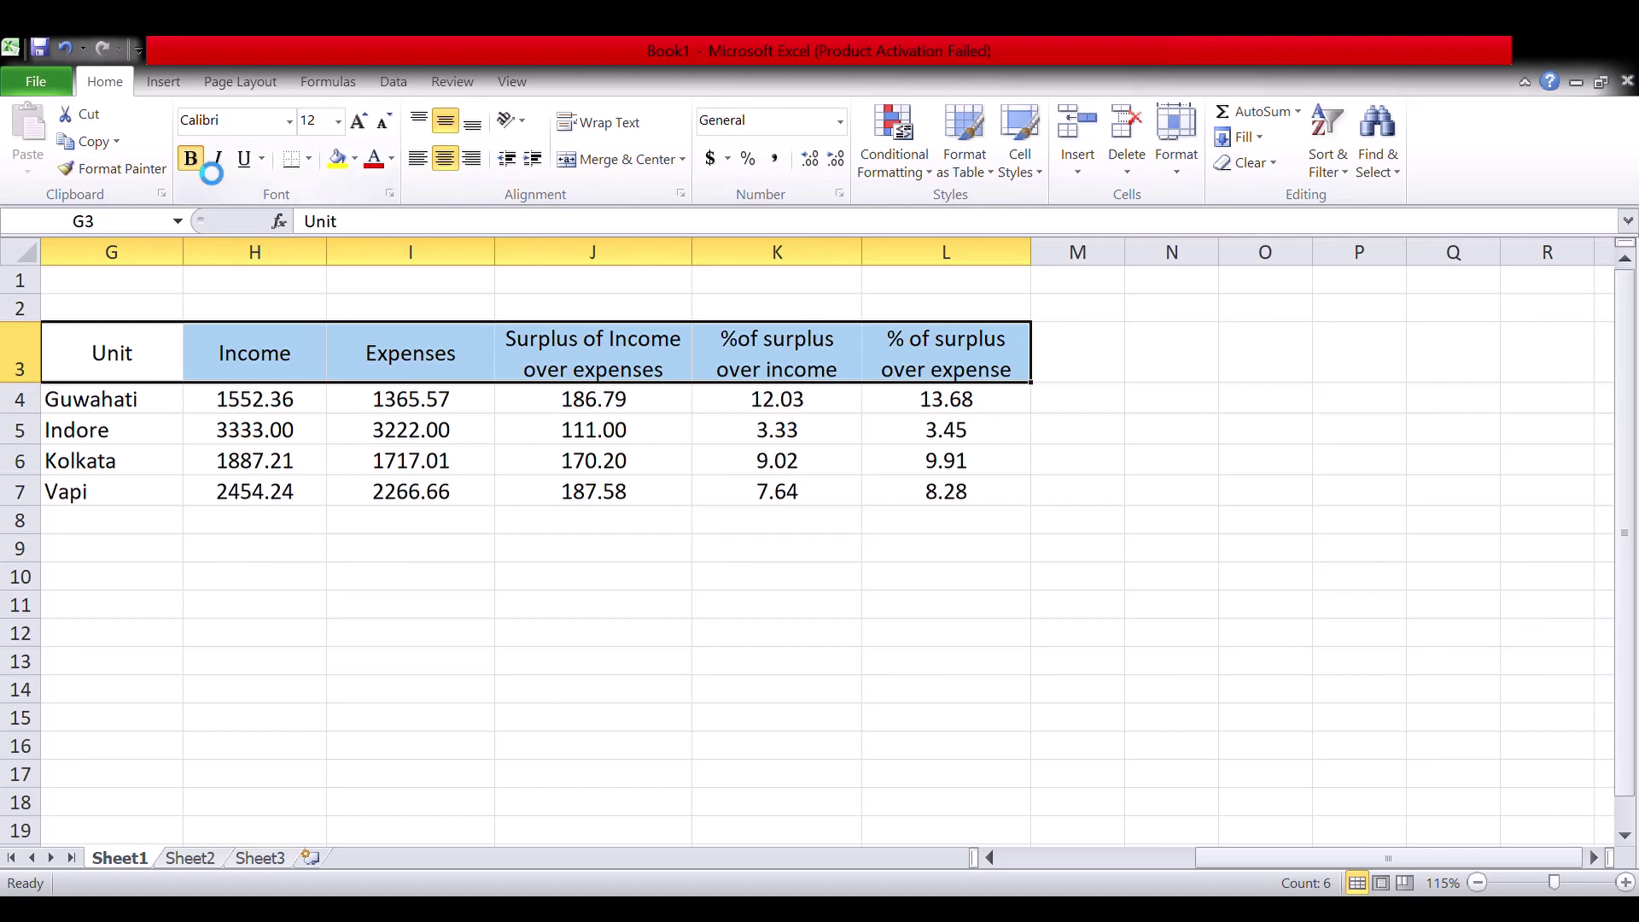
{"action": "left_click", "coordinate": [191, 159]}
{"action": "left_click", "coordinate": [385, 589]}
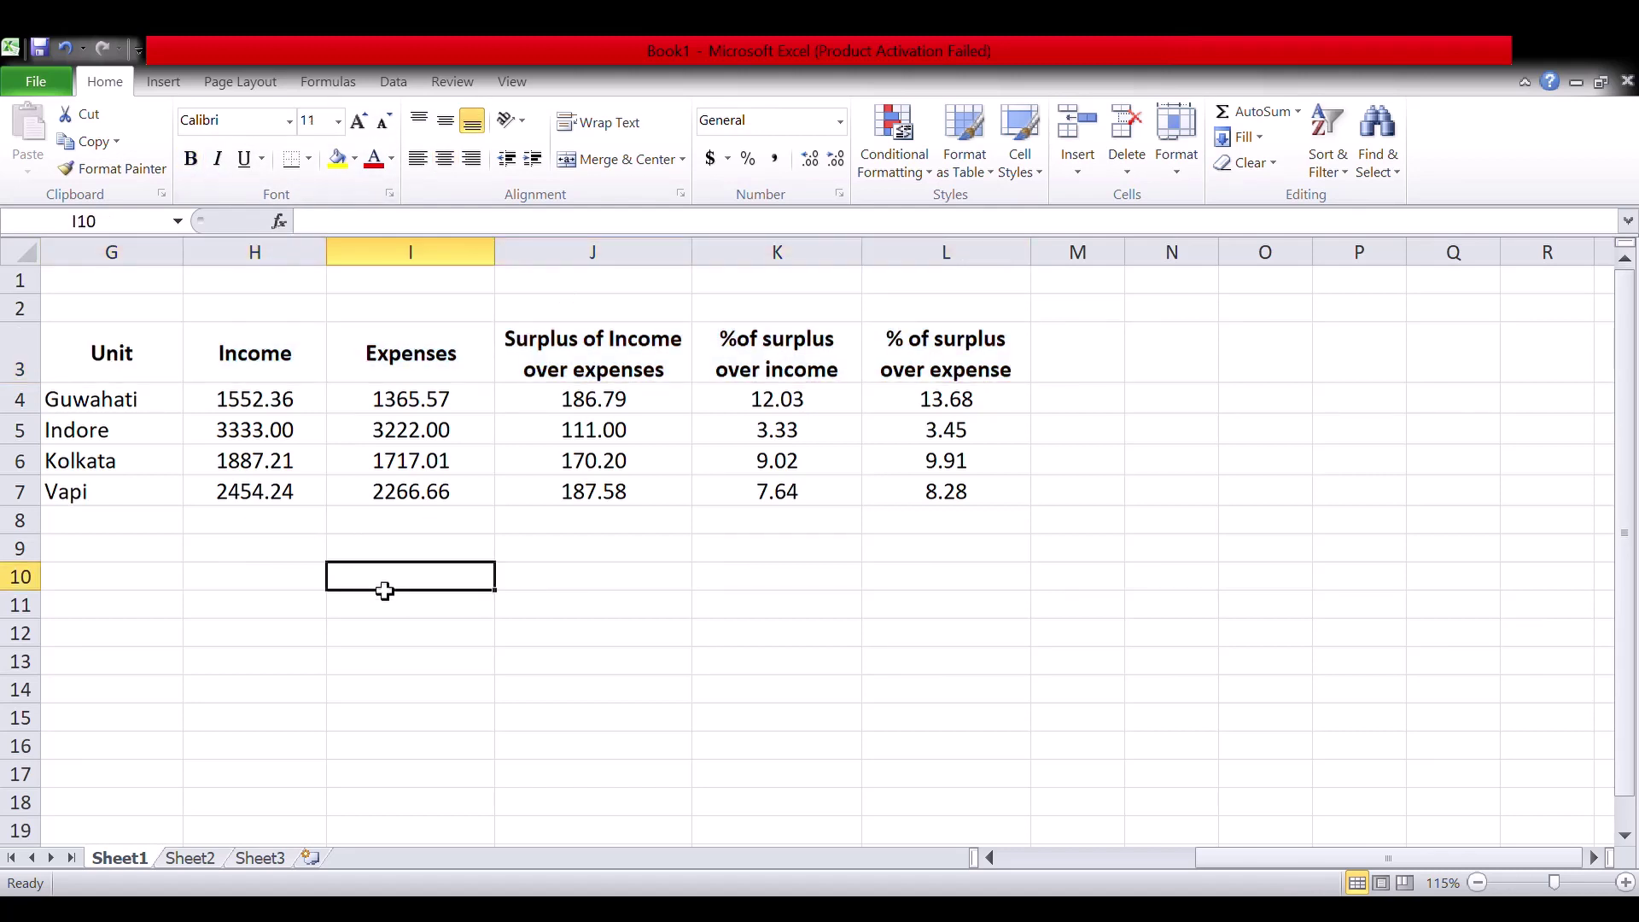
{"action": "left_click", "coordinate": [181, 89]}
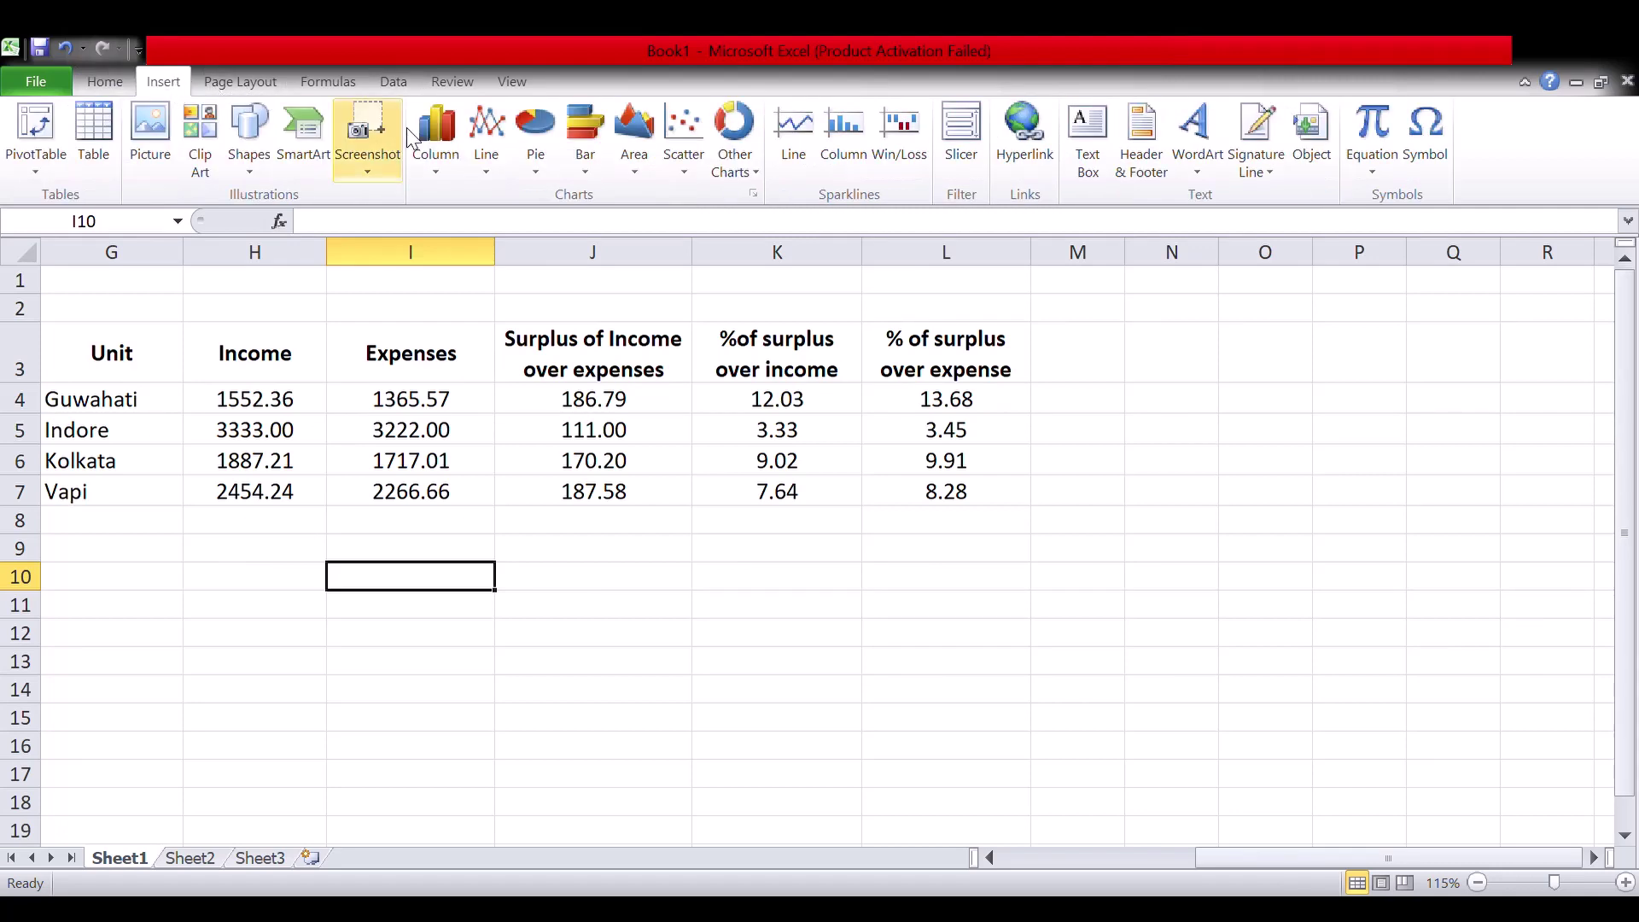
{"action": "left_click", "coordinate": [454, 239]}
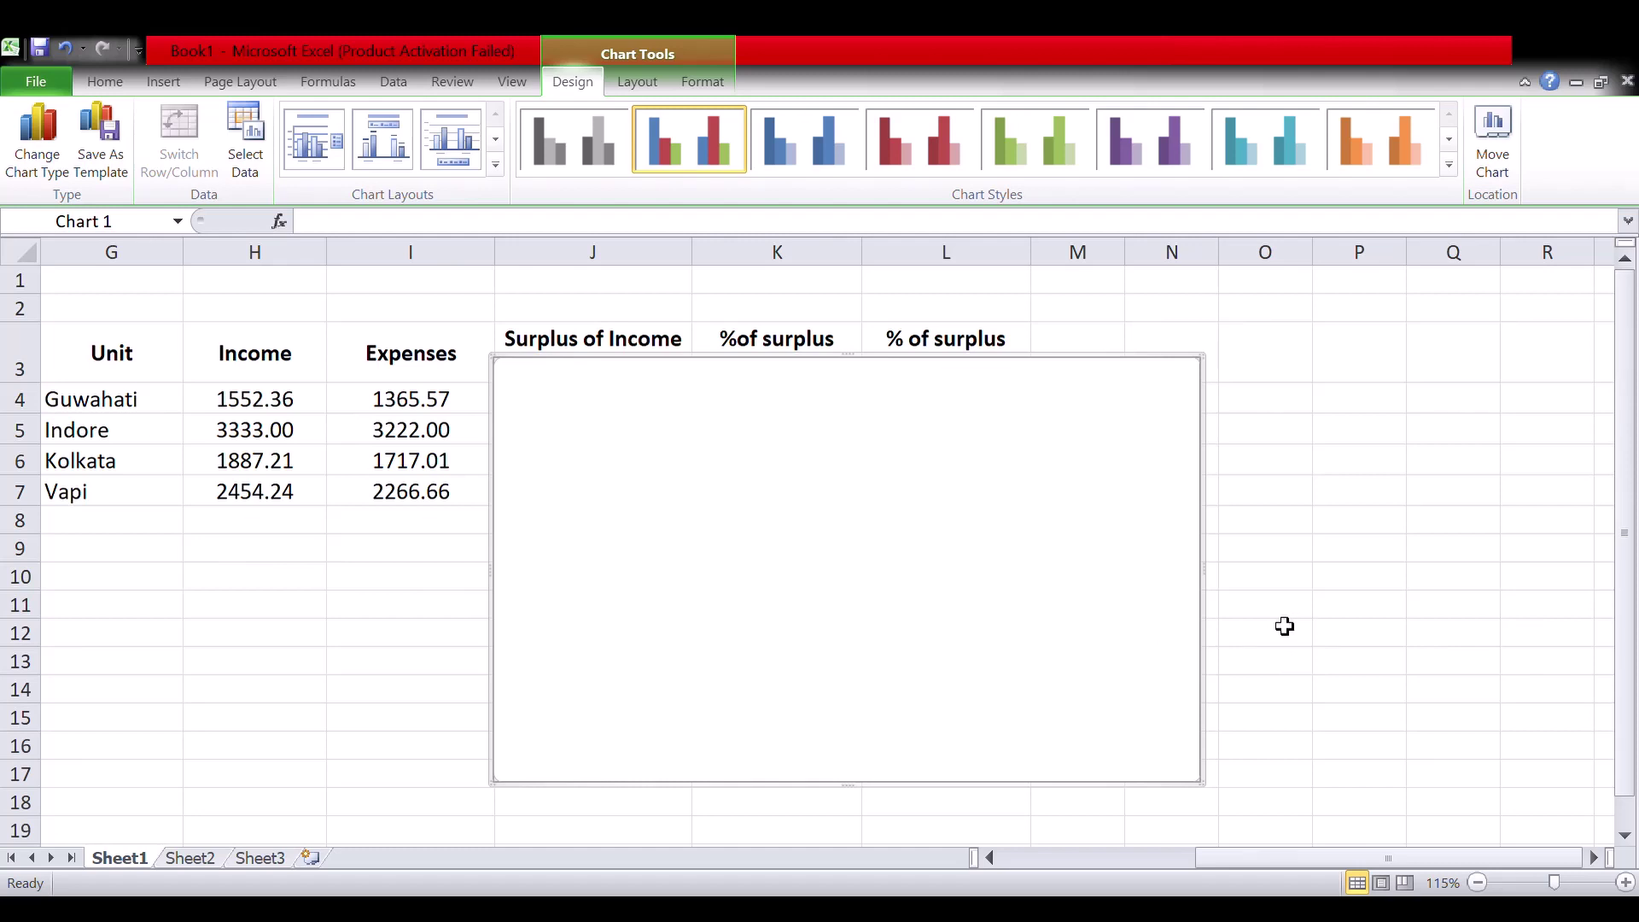
{"action": "key", "text": "ctrl+z"}
Insert a clustered column chart from the full table range G3:L7.
{"action": "left_click_drag", "start_coordinate": [153, 373], "coordinate": [982, 495]}
{"action": "left_click", "coordinate": [163, 82]}
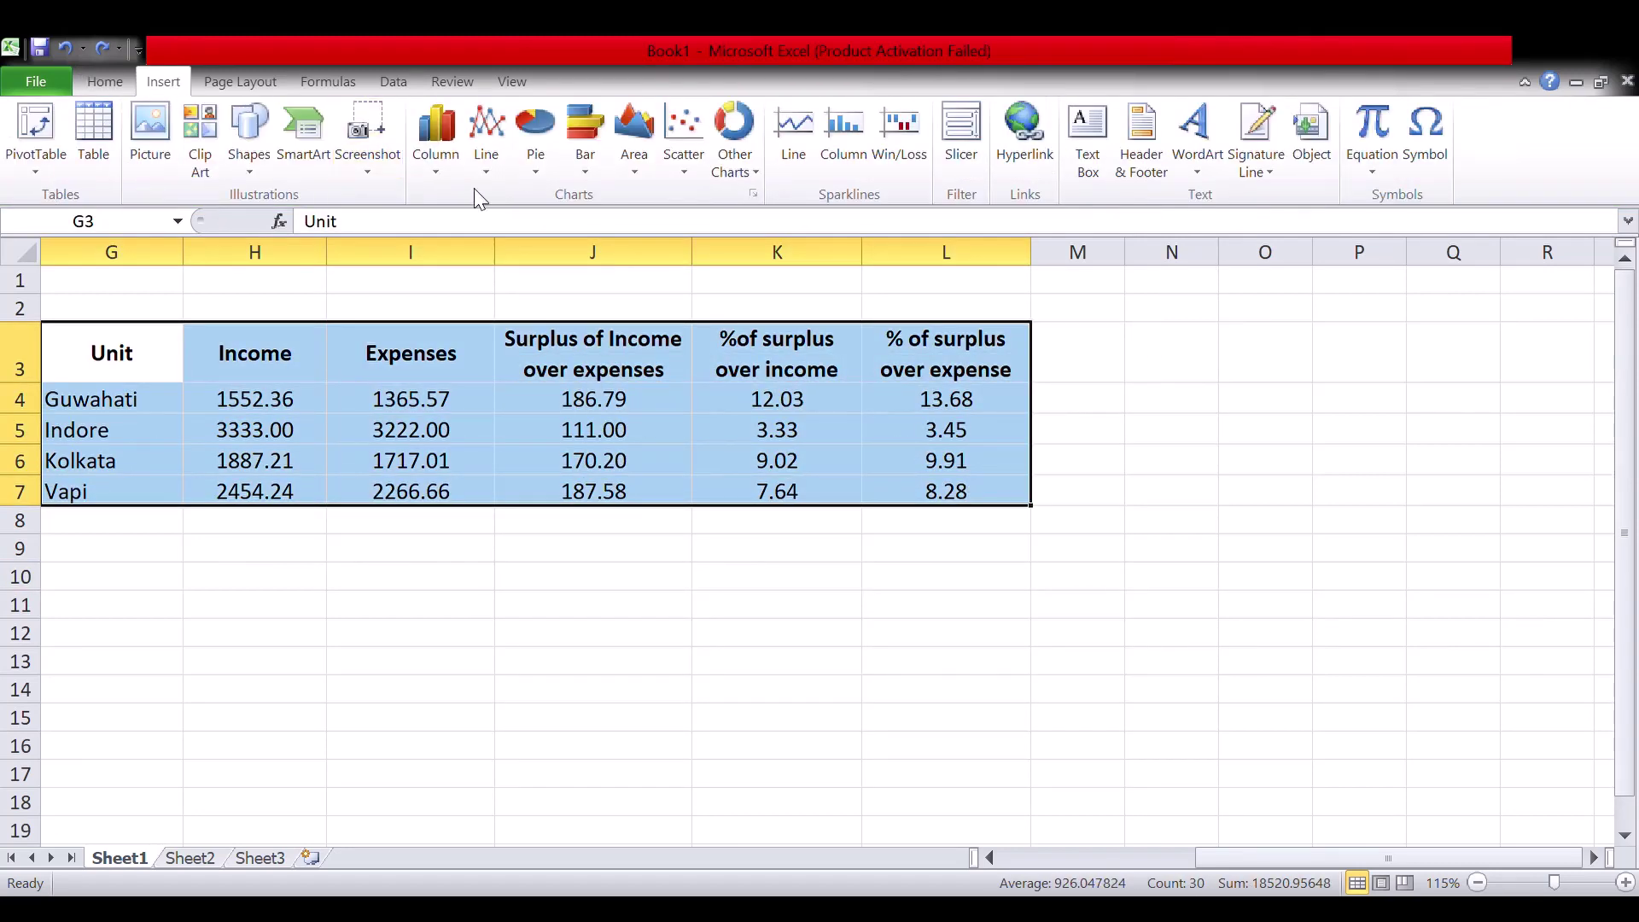
{"action": "key", "text": "alt+F1"}
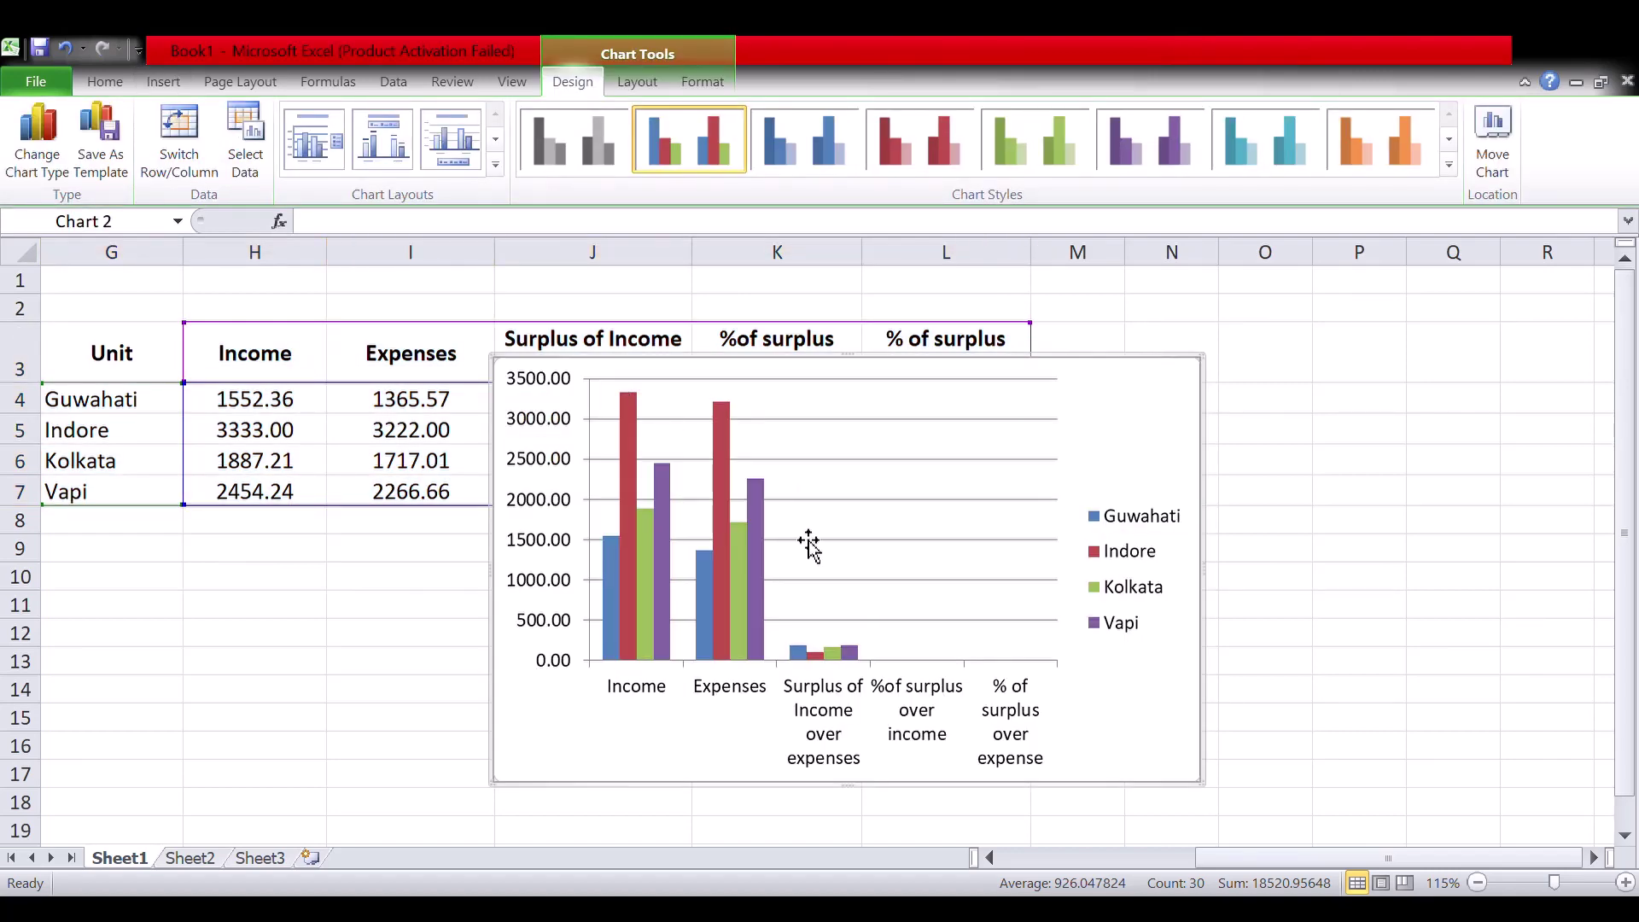
Narrow the chart and move it directly below the table, starting at row 8 beneath columns H to J.
{"action": "scroll", "coordinate": [1637, 580], "scroll_direction": "down", "scroll_amount": 1}
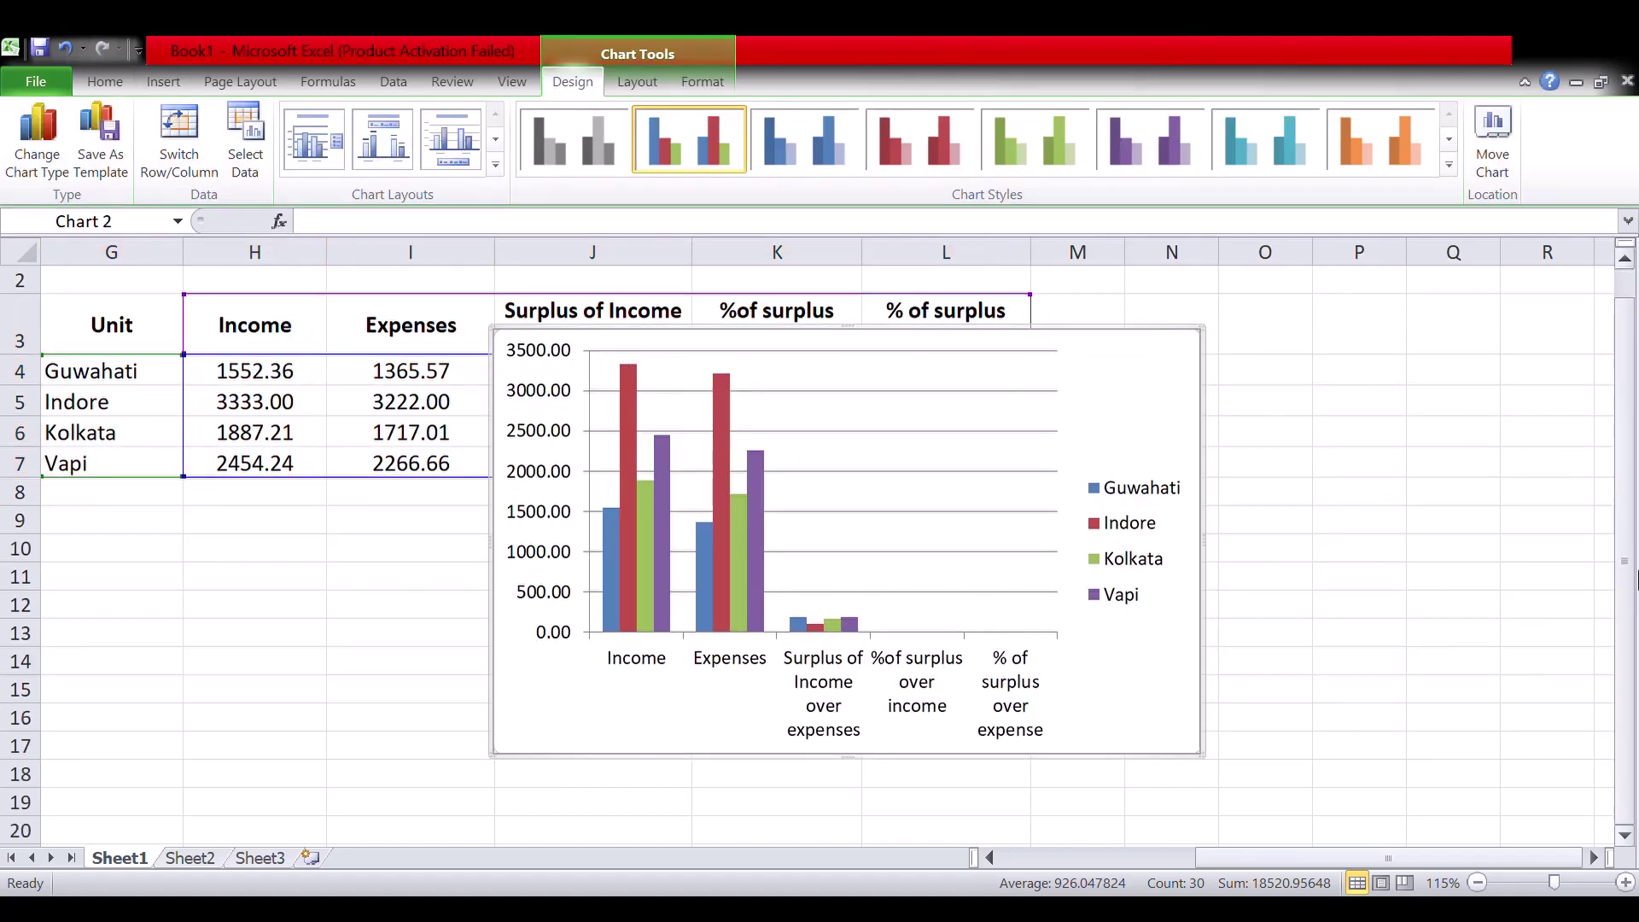
{"action": "left_click", "coordinate": [1192, 565]}
{"action": "left_click_drag", "start_coordinate": [1223, 558], "coordinate": [1047, 581]}
{"action": "left_click", "coordinate": [776, 566]}
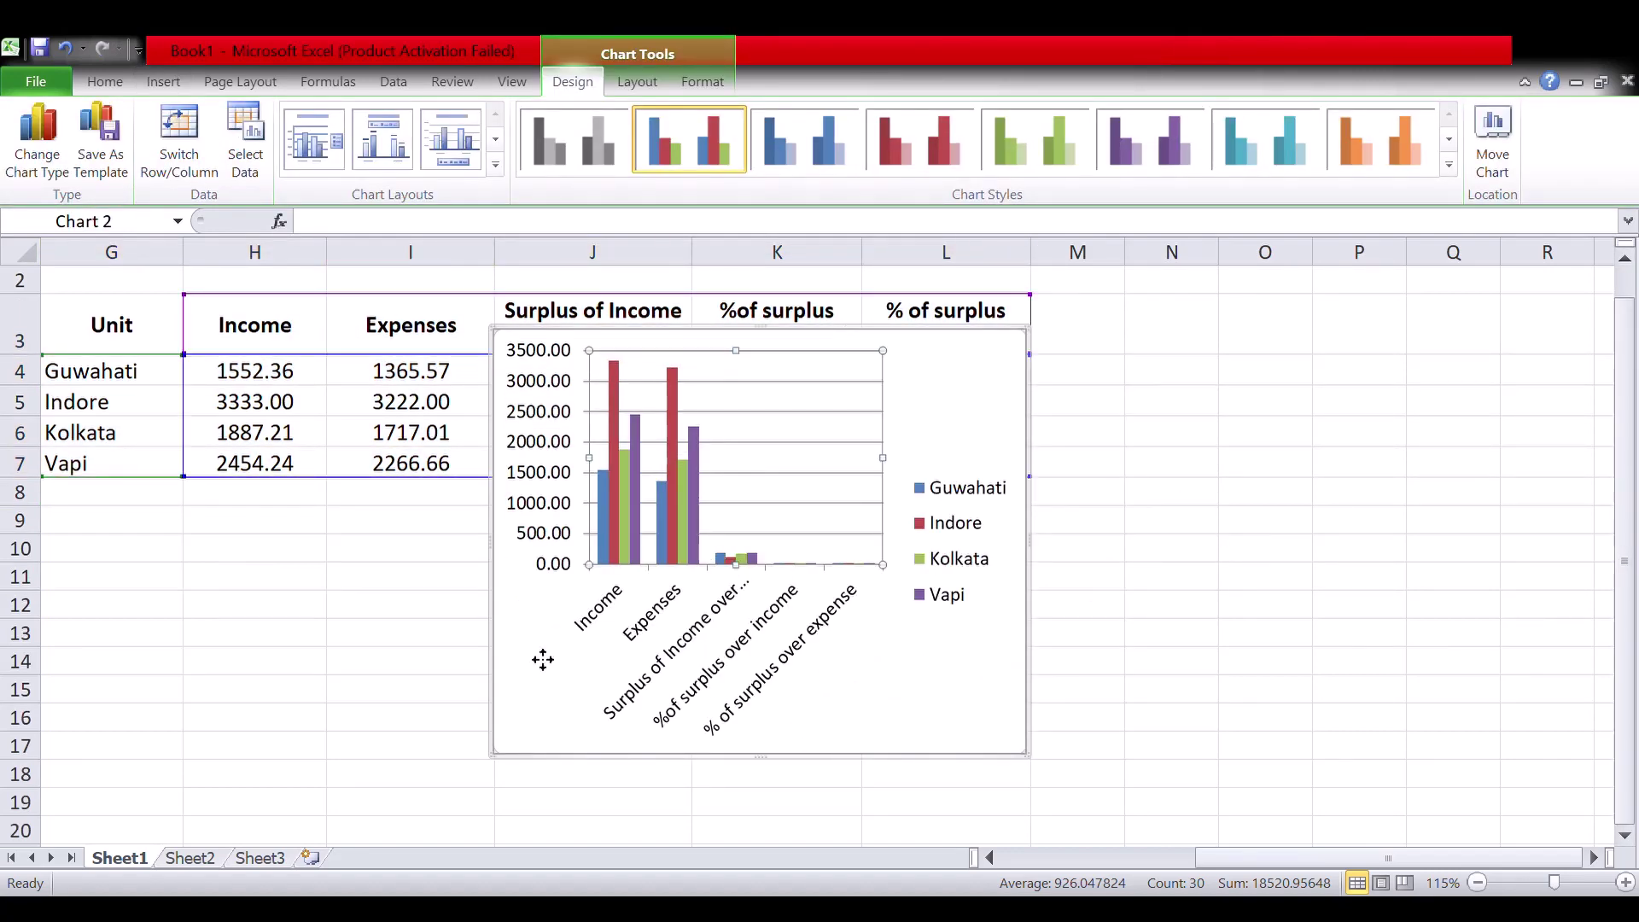
{"action": "left_click_drag", "start_coordinate": [970, 394], "coordinate": [652, 550]}
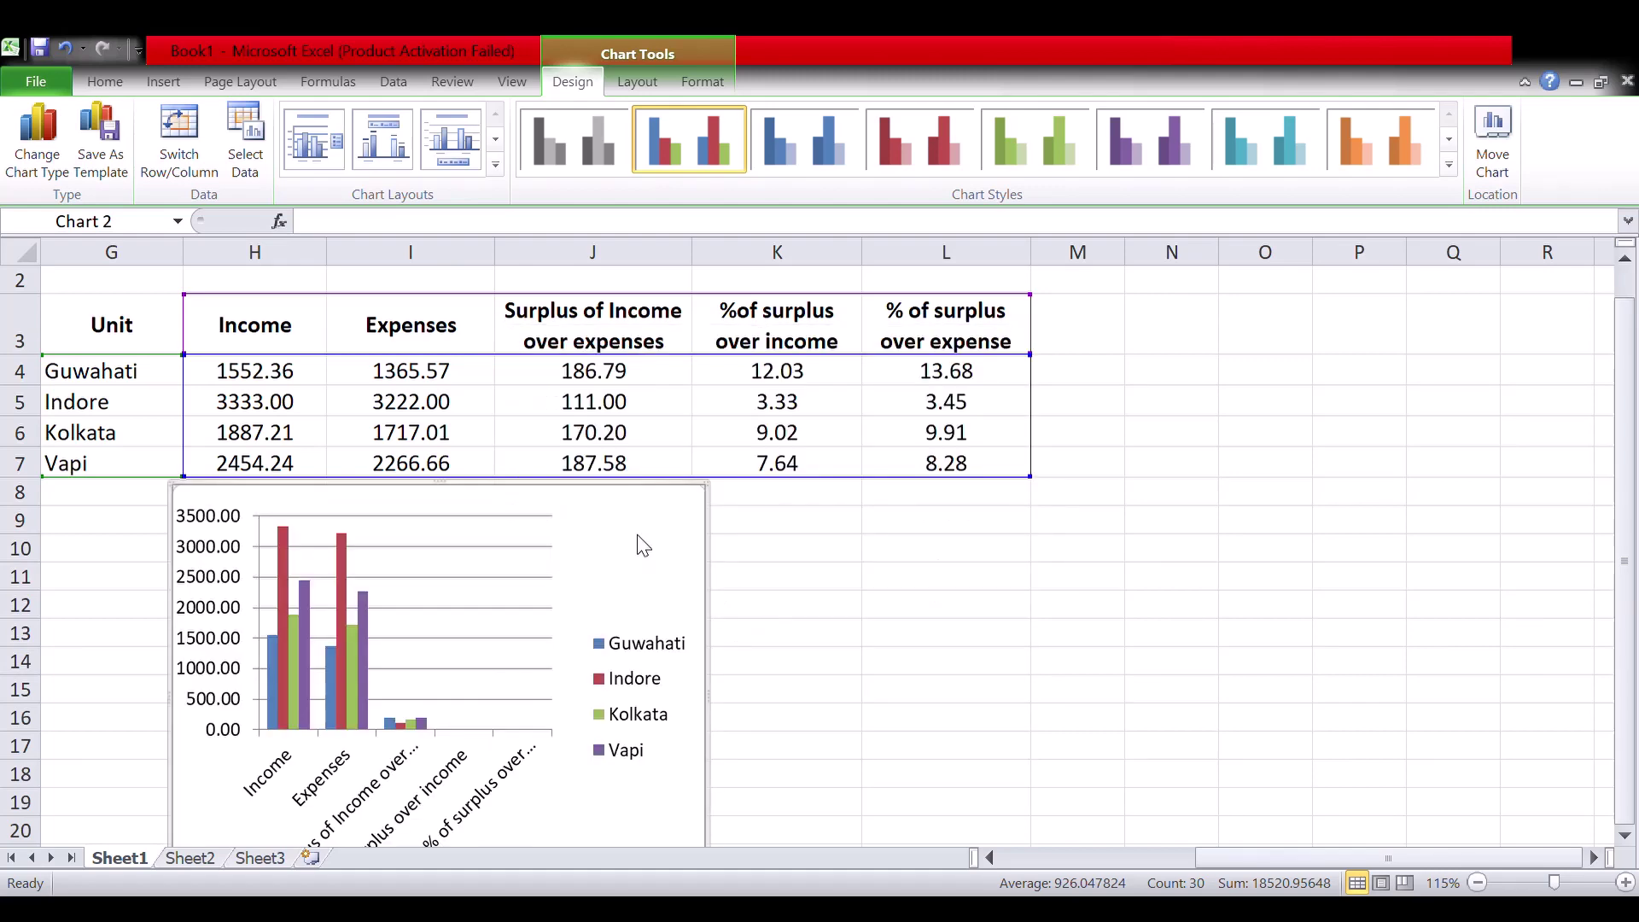
{"action": "left_click", "coordinate": [1282, 551]}
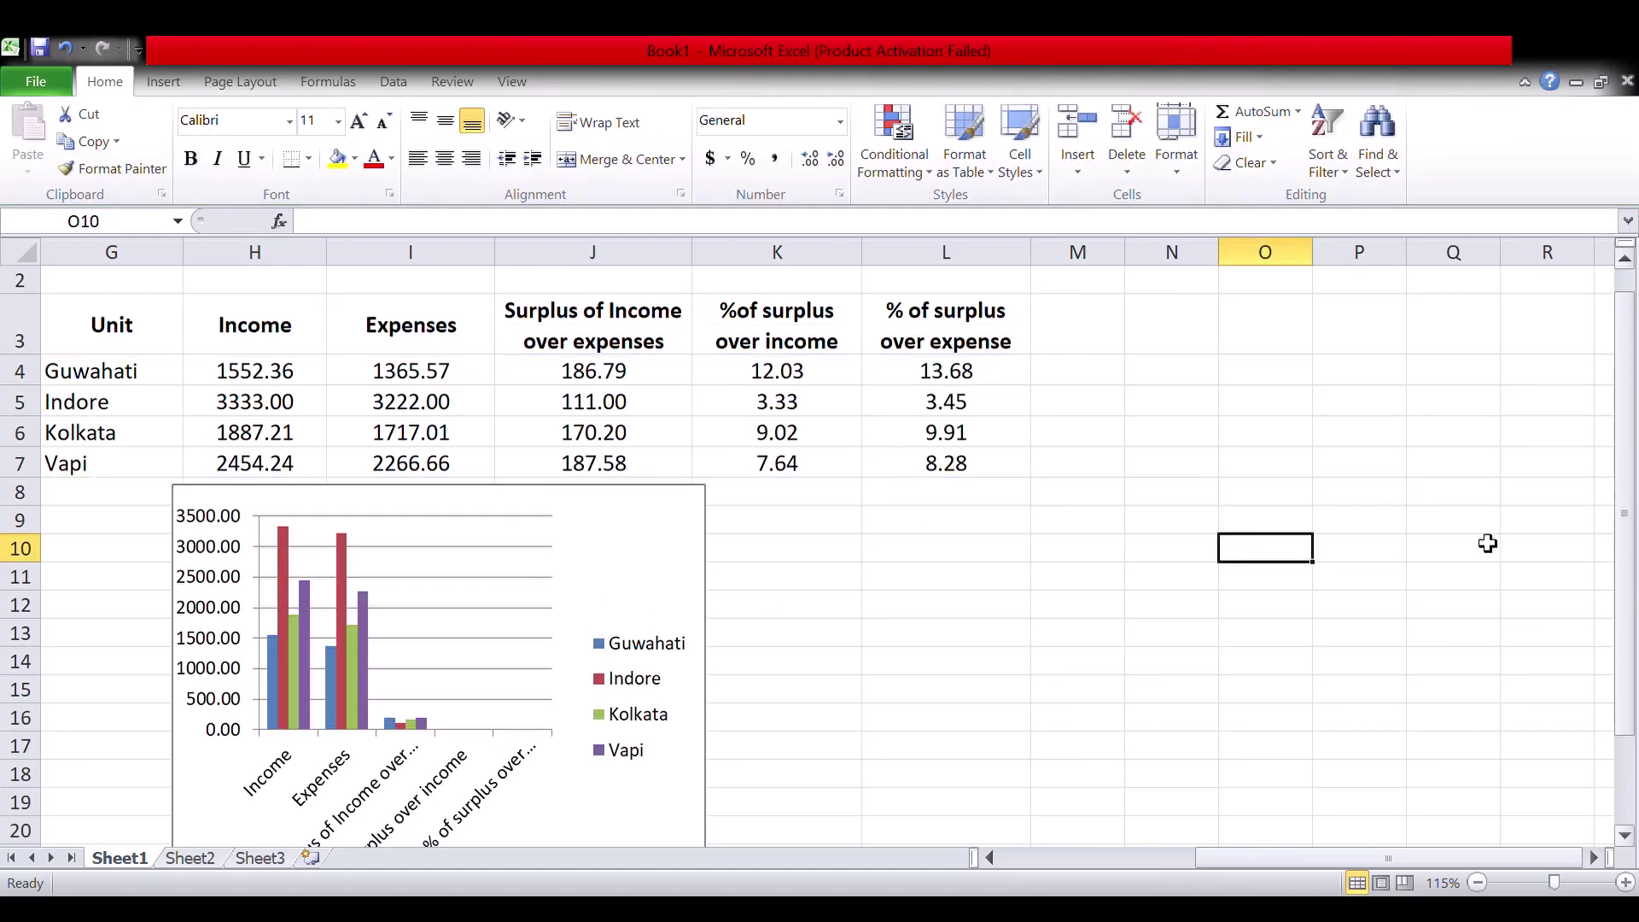
{"action": "left_click_drag", "start_coordinate": [1629, 549], "coordinate": [1629, 666]}
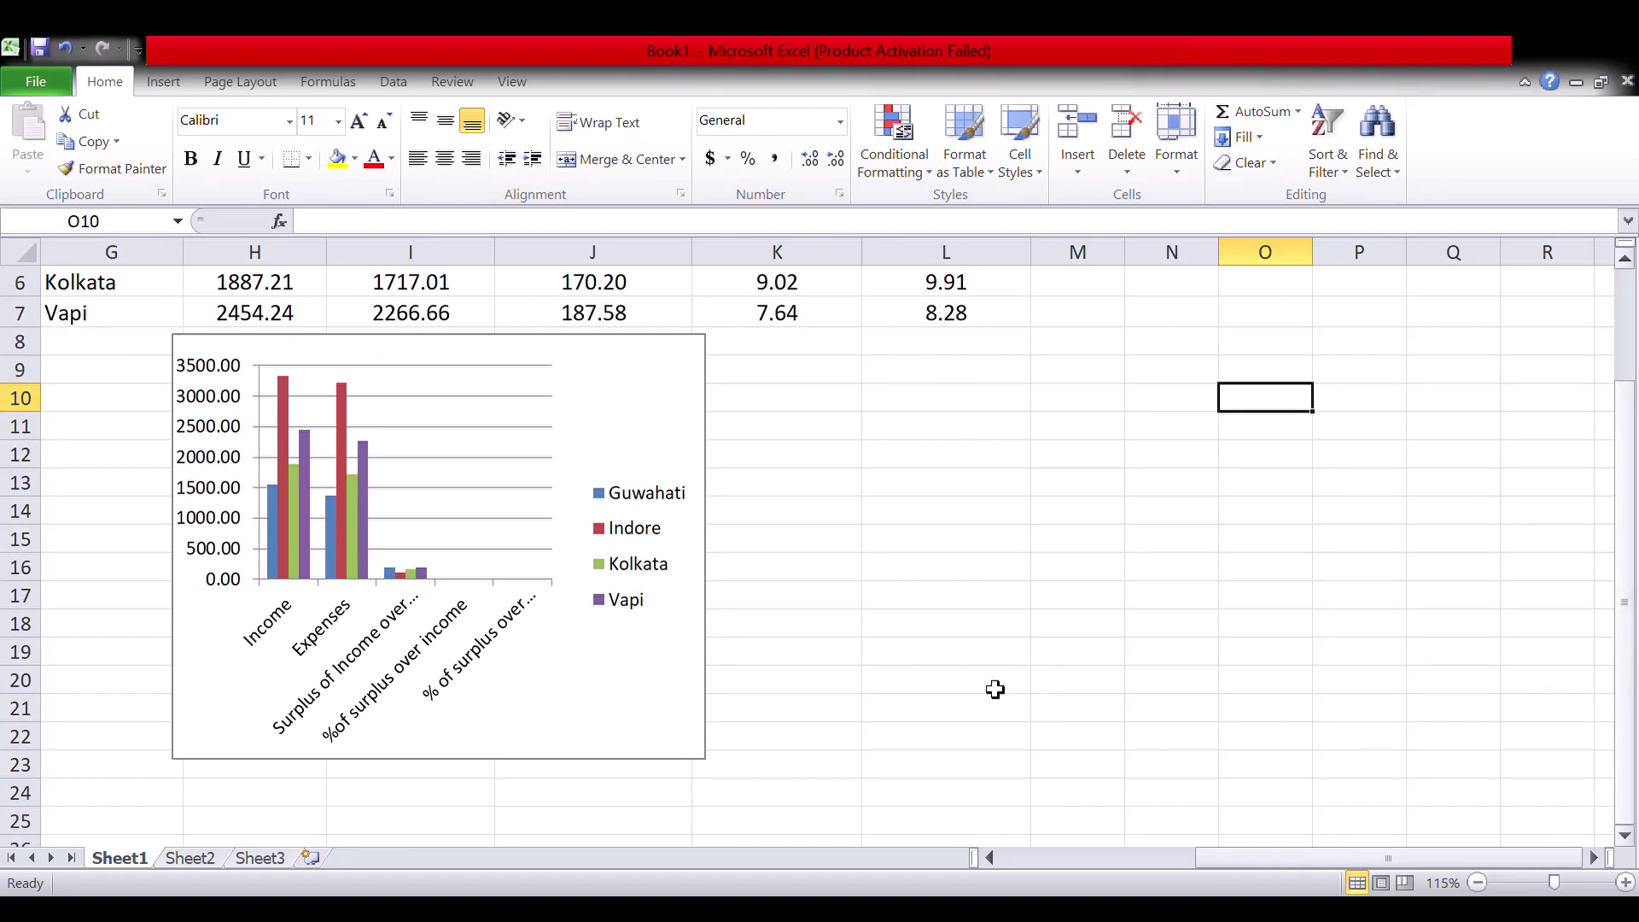
{"action": "left_click", "coordinate": [253, 88]}
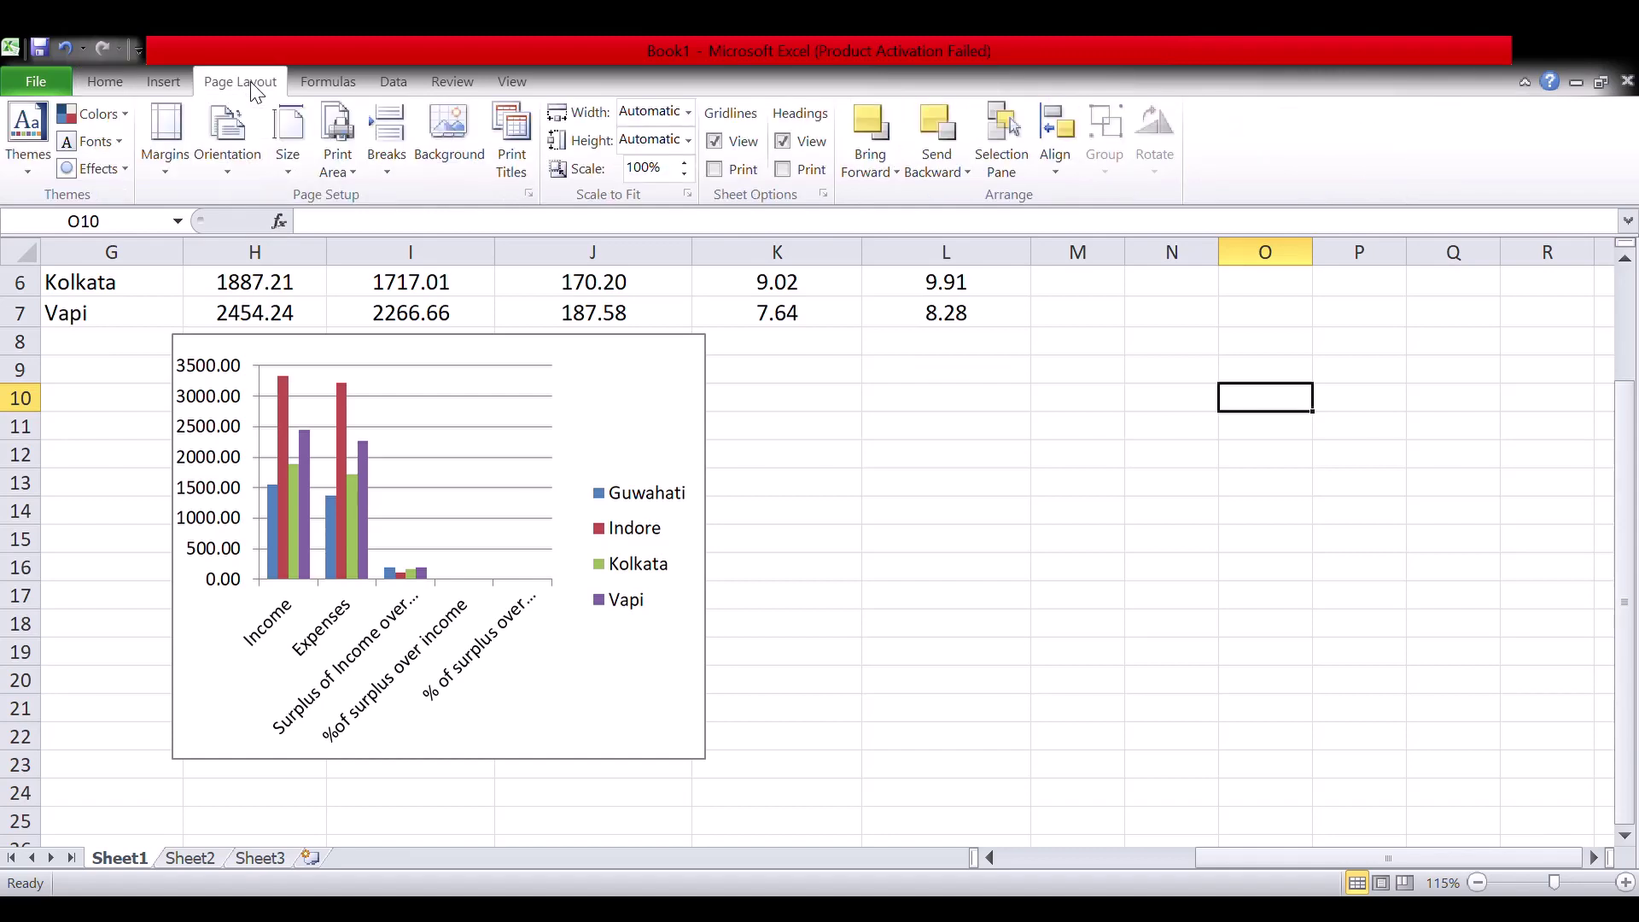
{"action": "left_click", "coordinate": [475, 86]}
{"action": "left_click", "coordinate": [516, 83]}
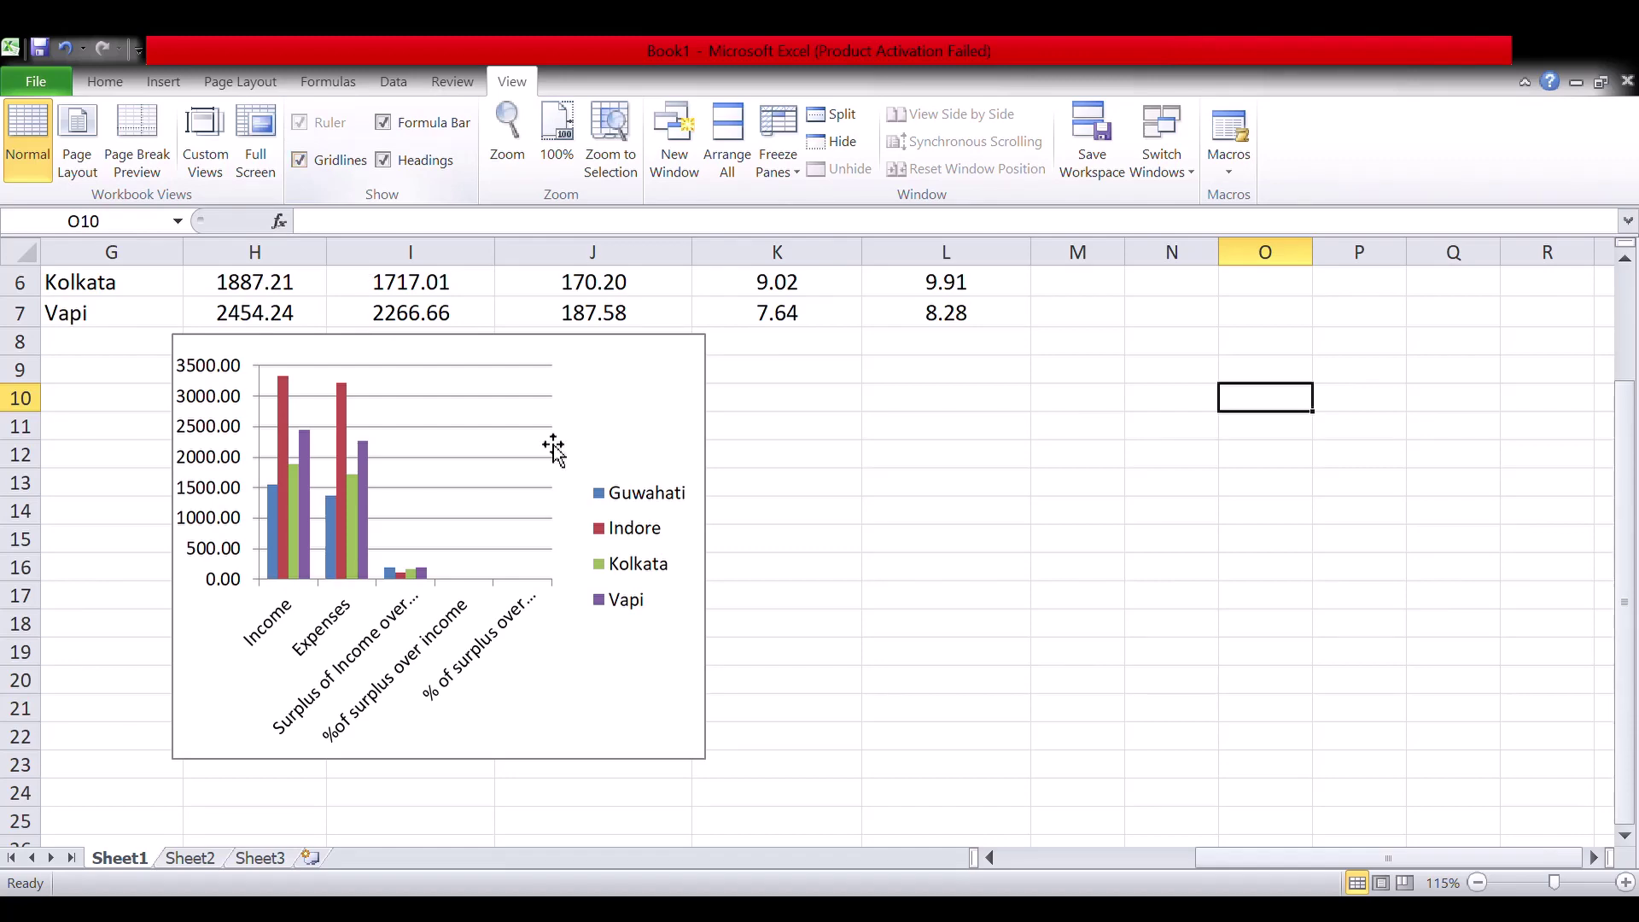
Apply all borders to the table range G3:L7.
{"action": "scroll", "coordinate": [1621, 464], "scroll_direction": "up", "scroll_amount": 2}
{"action": "left_click_drag", "start_coordinate": [109, 350], "coordinate": [927, 498]}
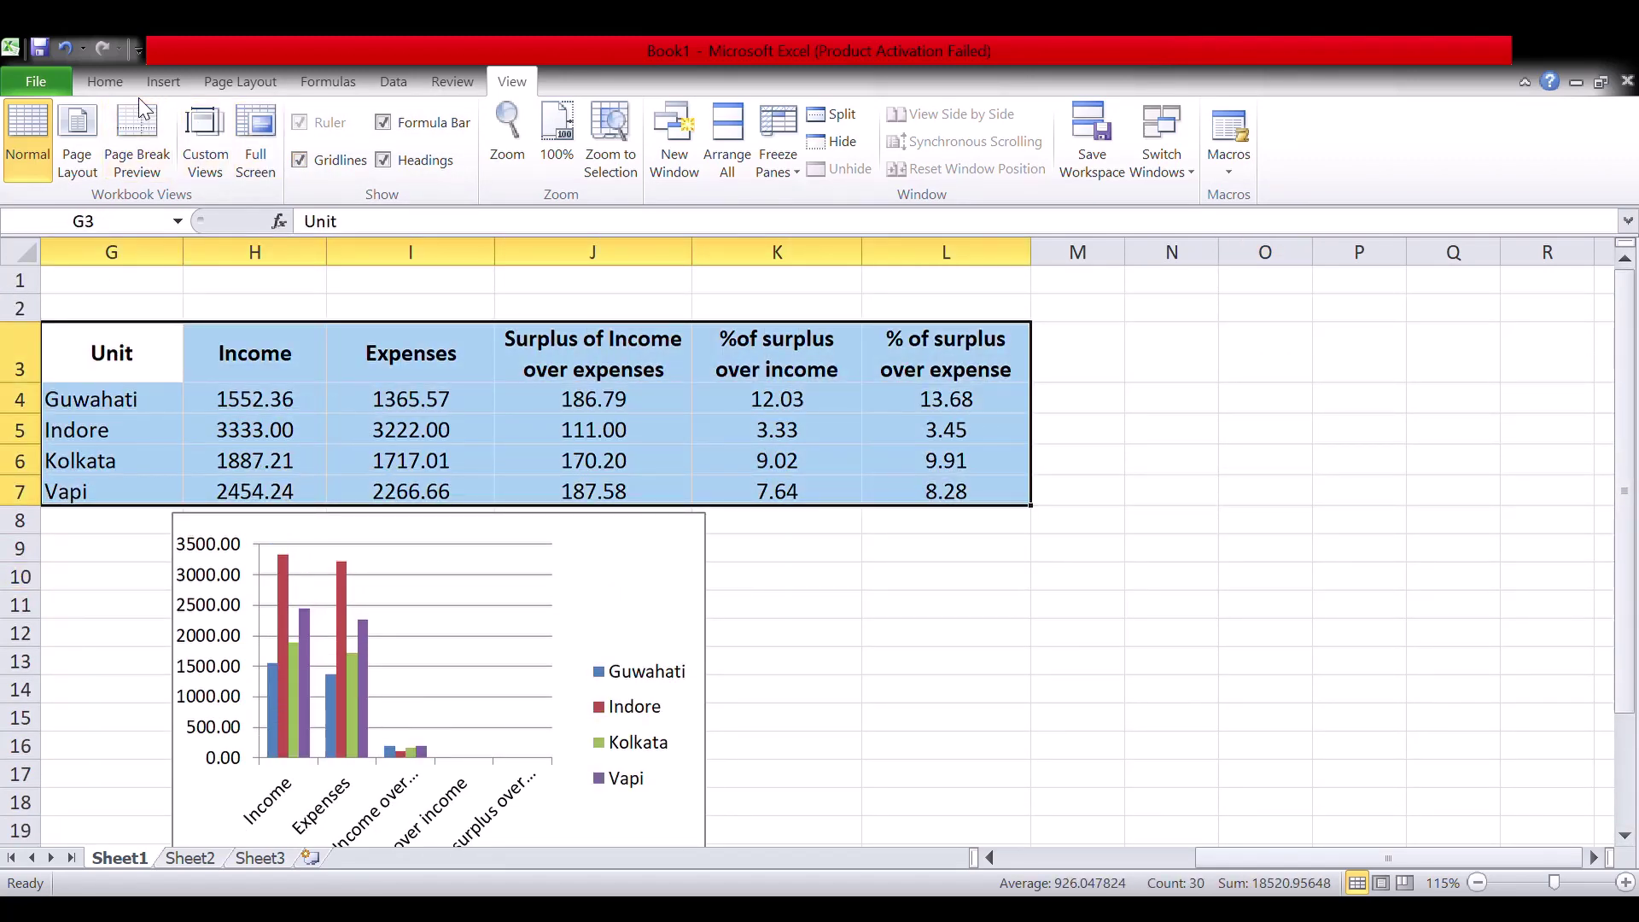
{"action": "left_click", "coordinate": [105, 81]}
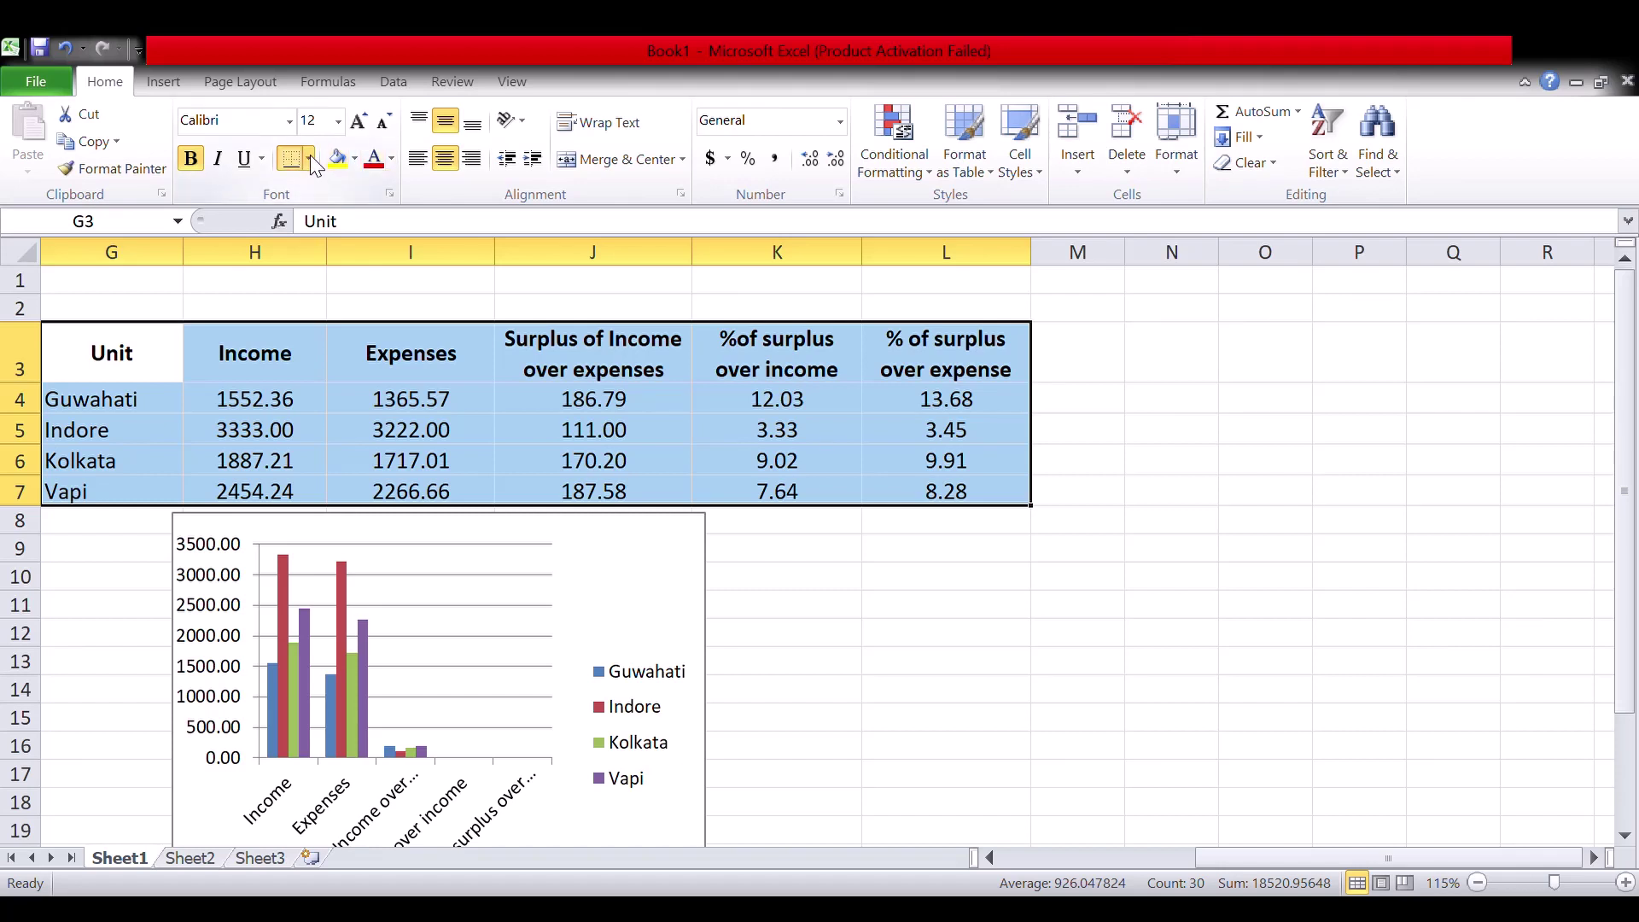
{"action": "key", "text": "alt+h"}
{"action": "key", "text": "b"}
{"action": "key", "text": "a"}
{"action": "left_click", "coordinate": [918, 632]}
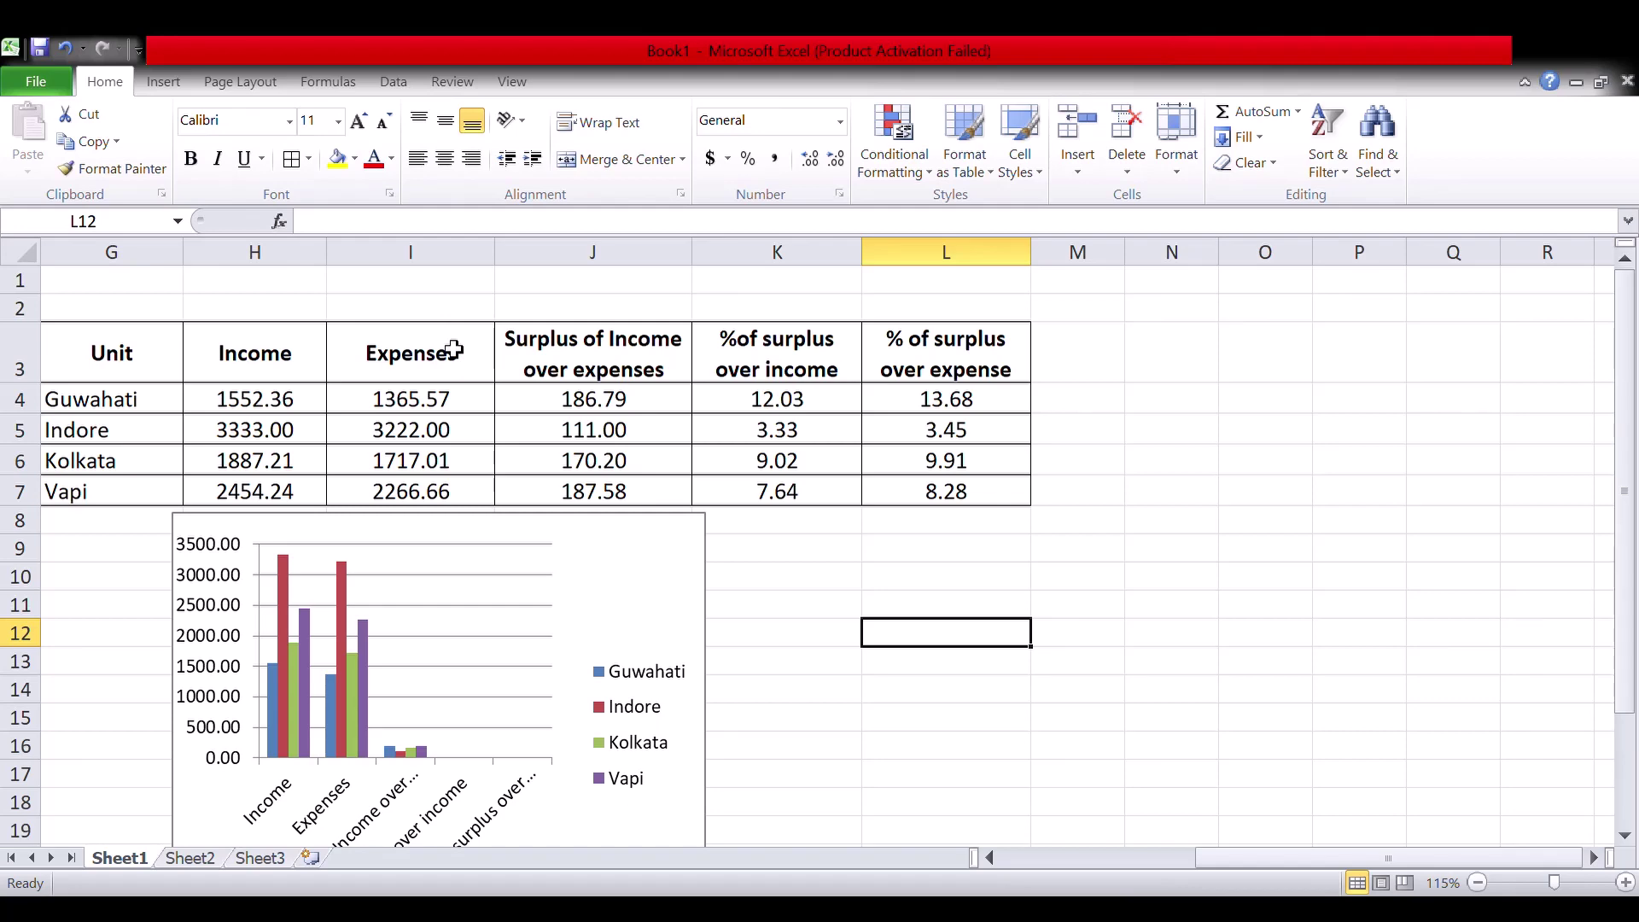
{"action": "left_click", "coordinate": [179, 82]}
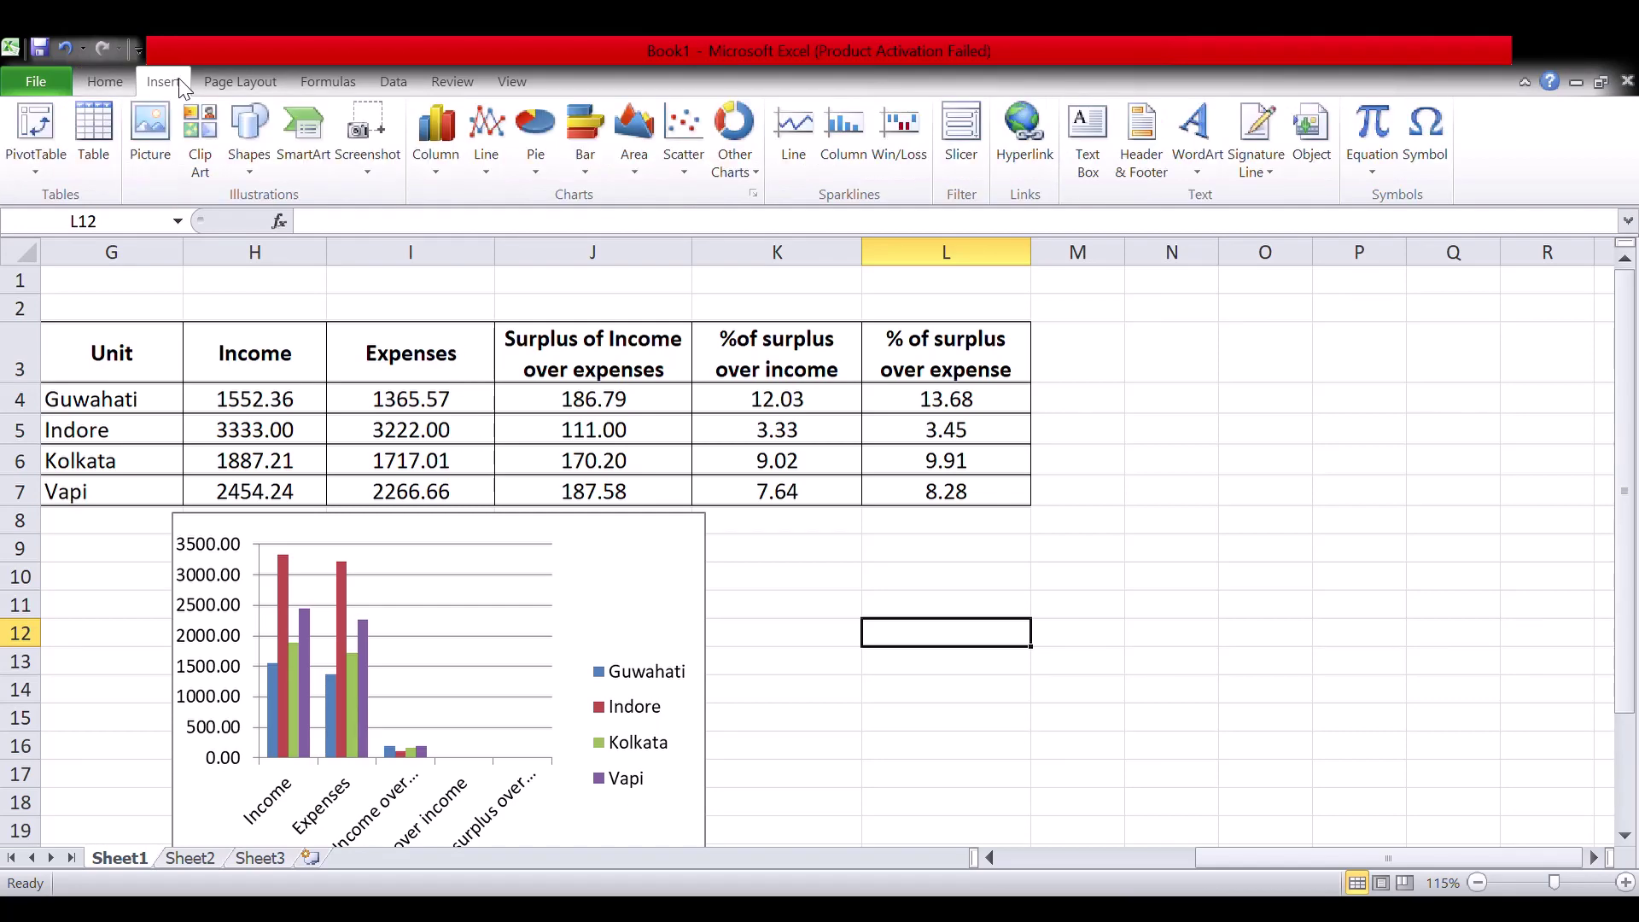
{"action": "left_click", "coordinate": [240, 82]}
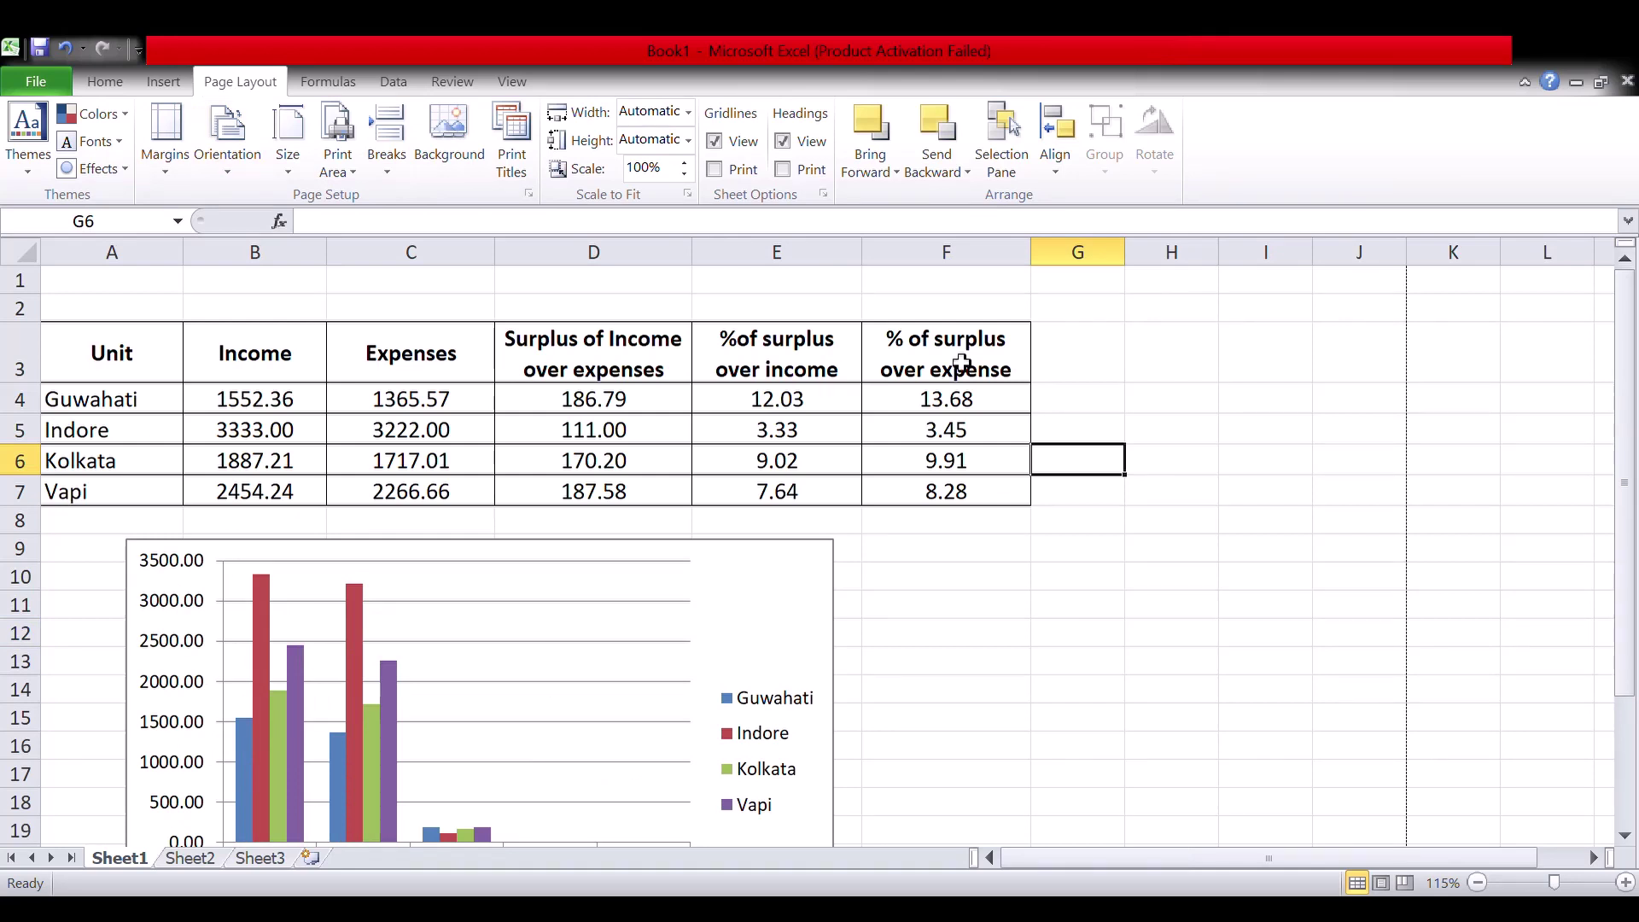
{"action": "left_click", "coordinate": [504, 81]}
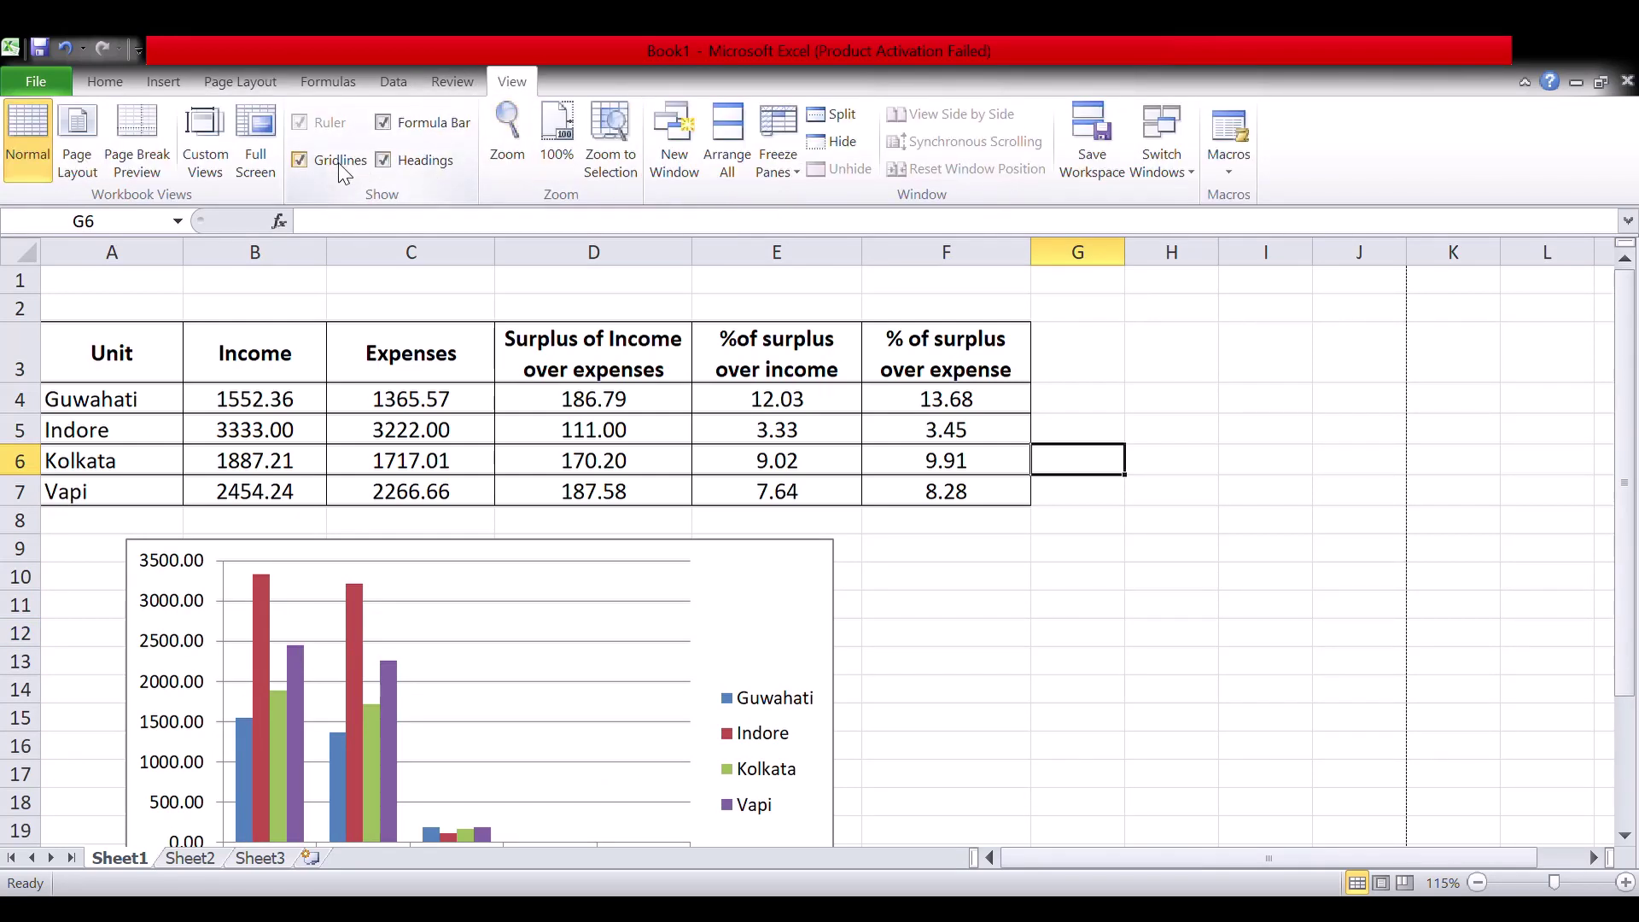
Set the sheet's page margins to Narrow and check the table and chart in the print preview.
{"action": "left_click", "coordinate": [240, 81]}
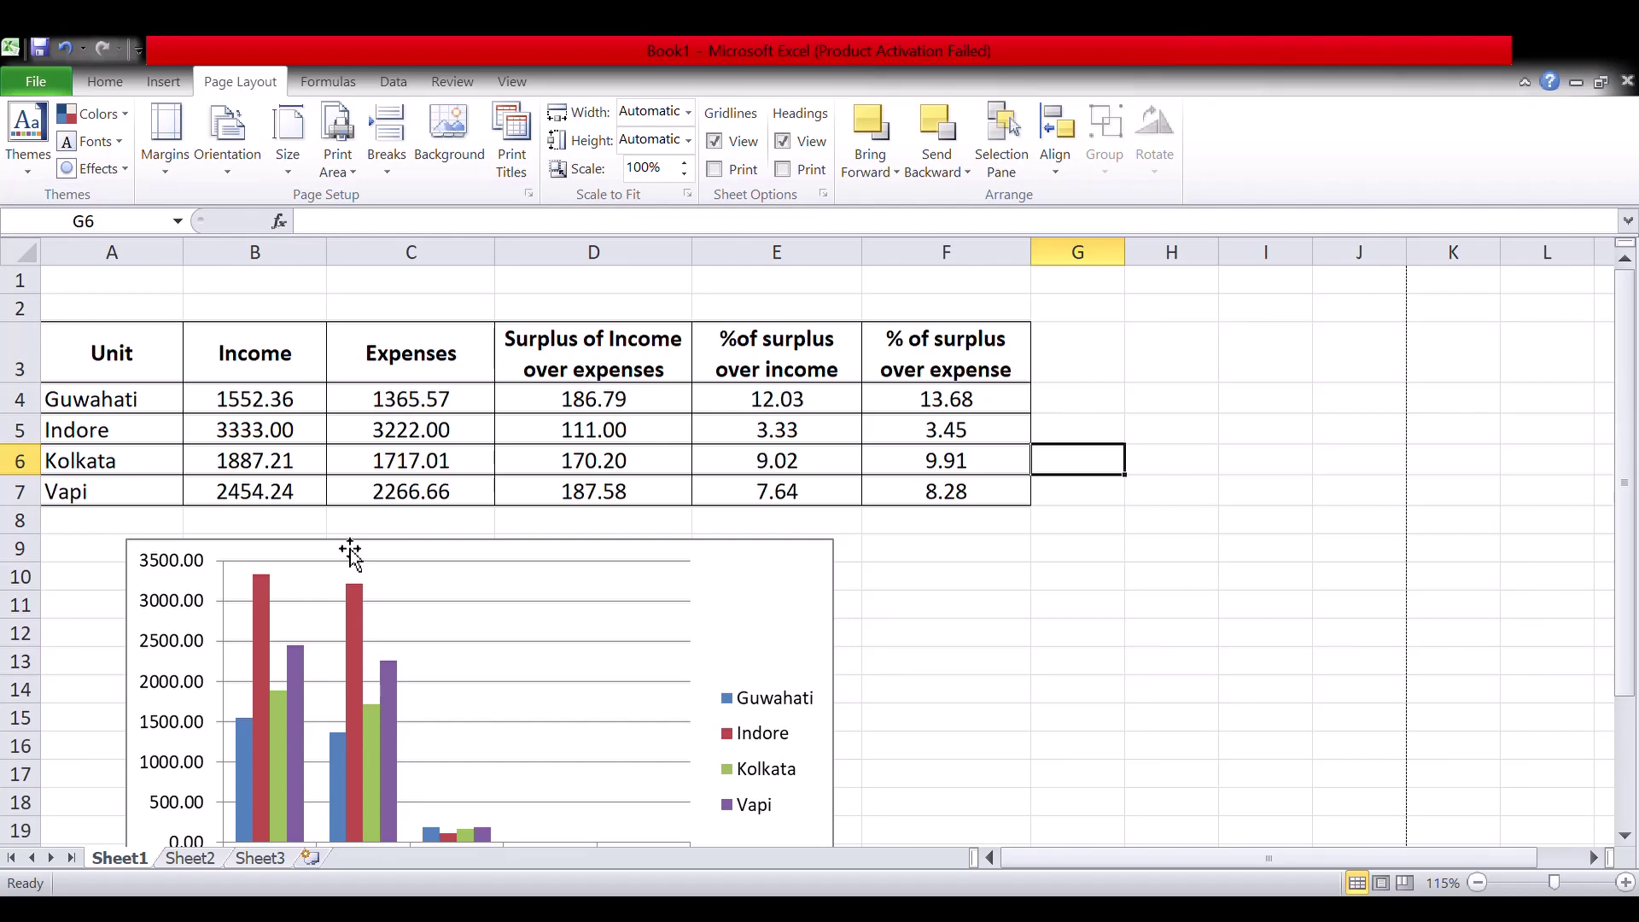
{"action": "key", "text": "ctrl+p"}
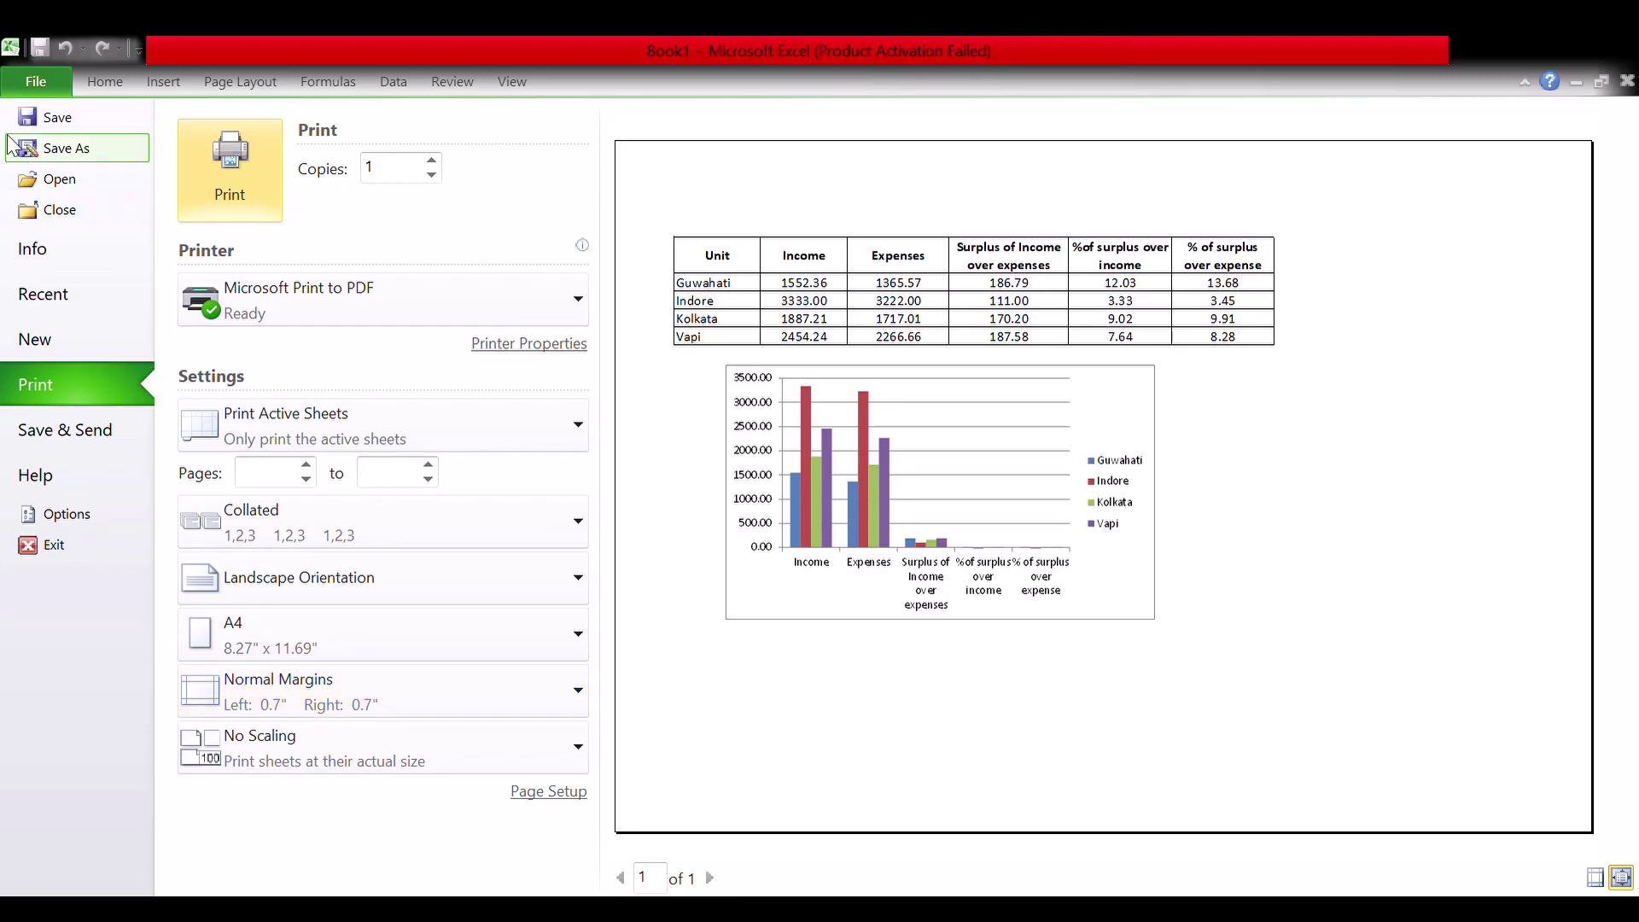
{"action": "left_click", "coordinate": [35, 81]}
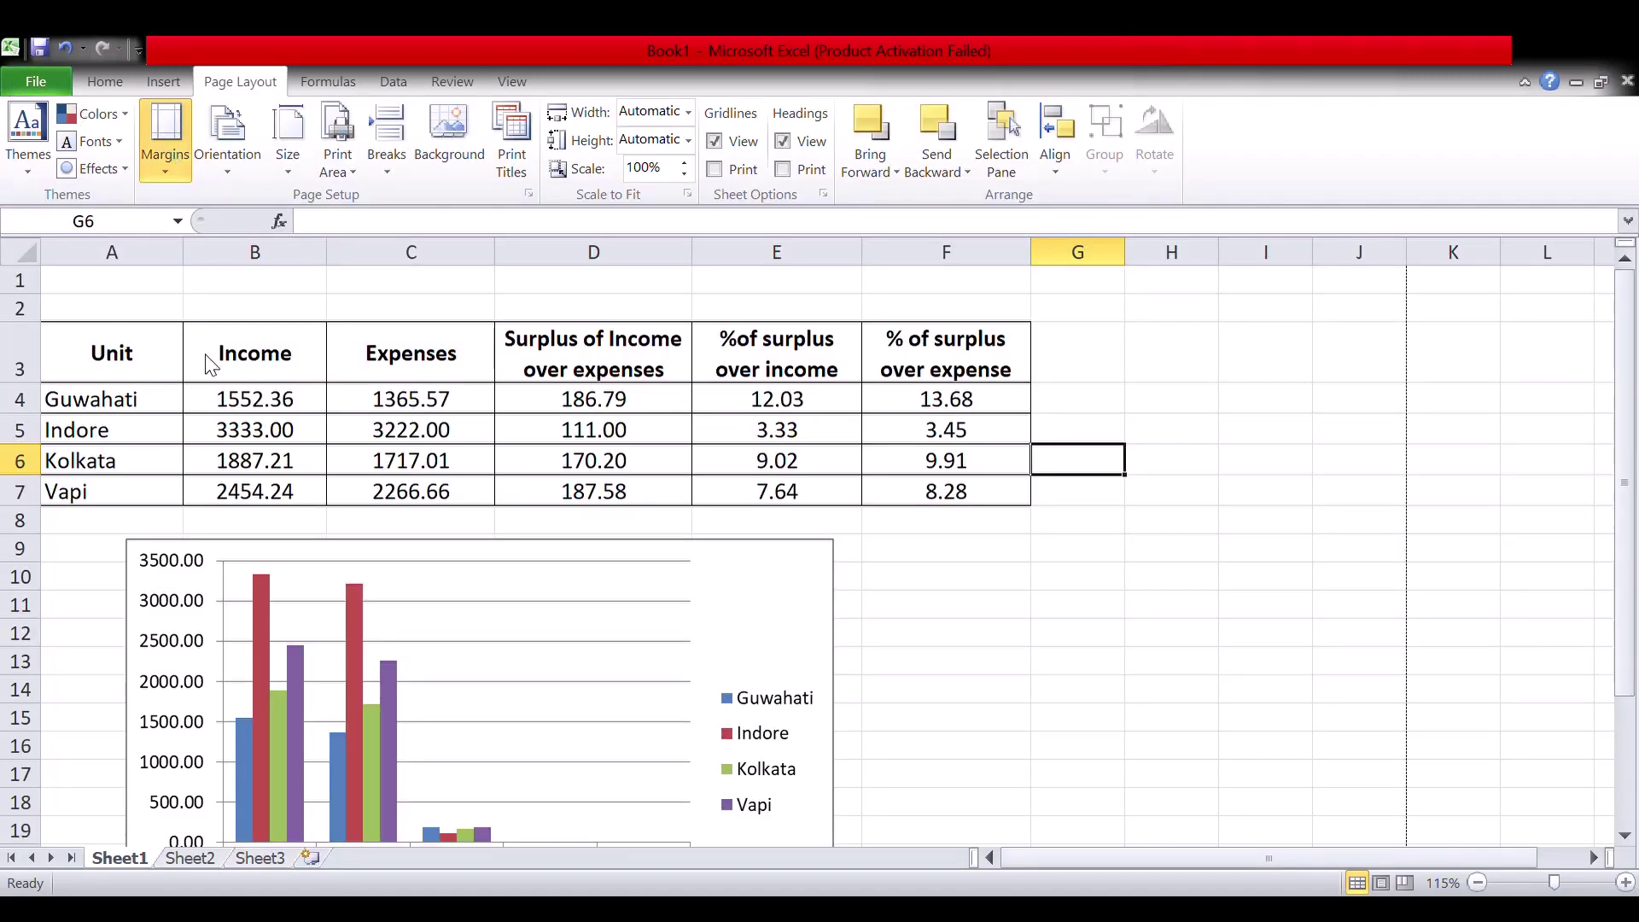
{"action": "left_click", "coordinate": [67, 89]}
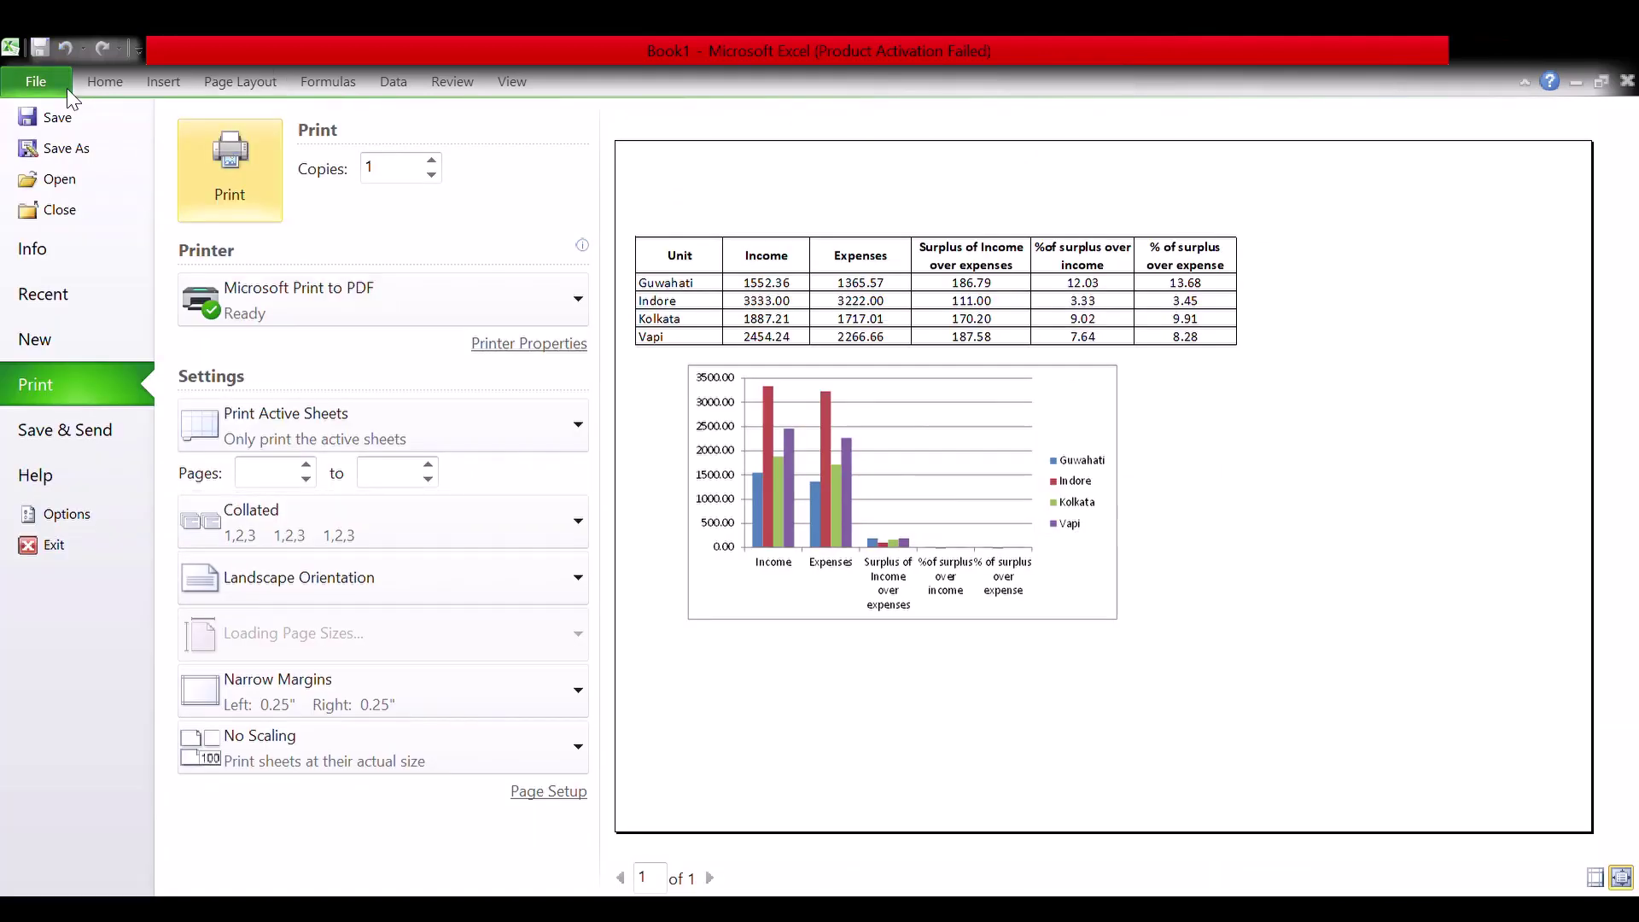